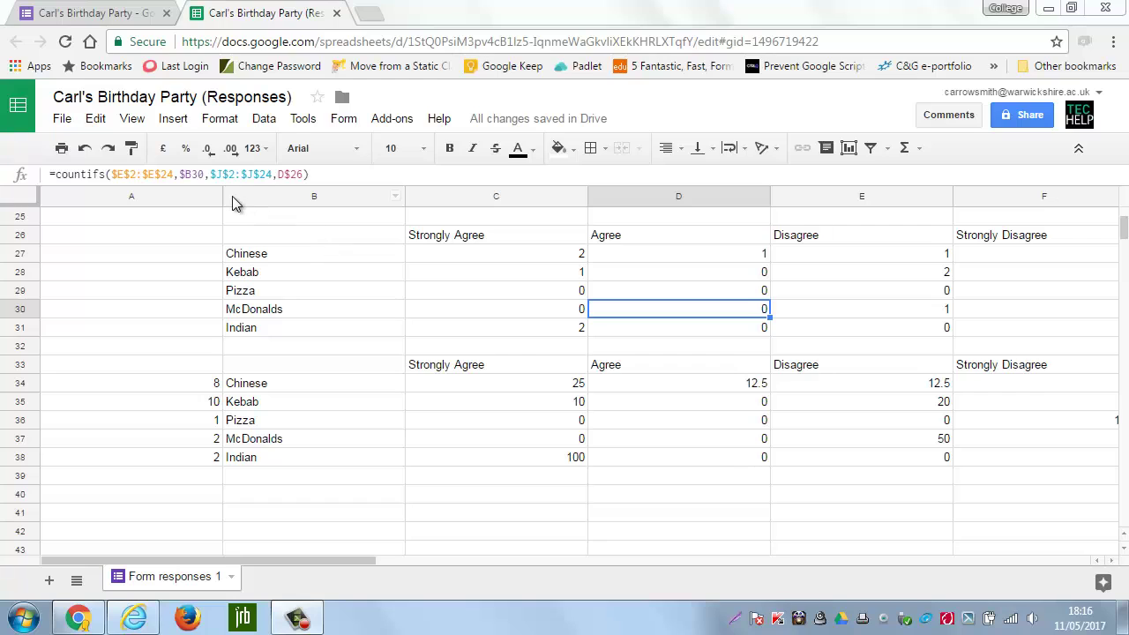
- Download the Google Sheets survey responses as a Microsoft Excel (.xlsx) file and open it in Excel
click(62, 122)
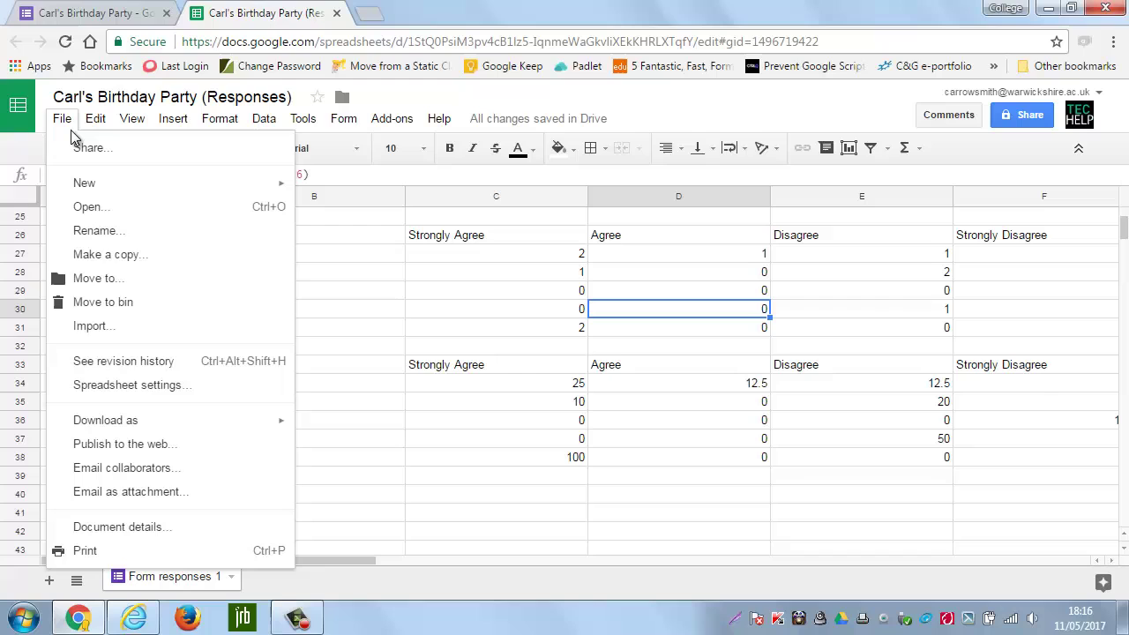
mouse_move(186, 423)
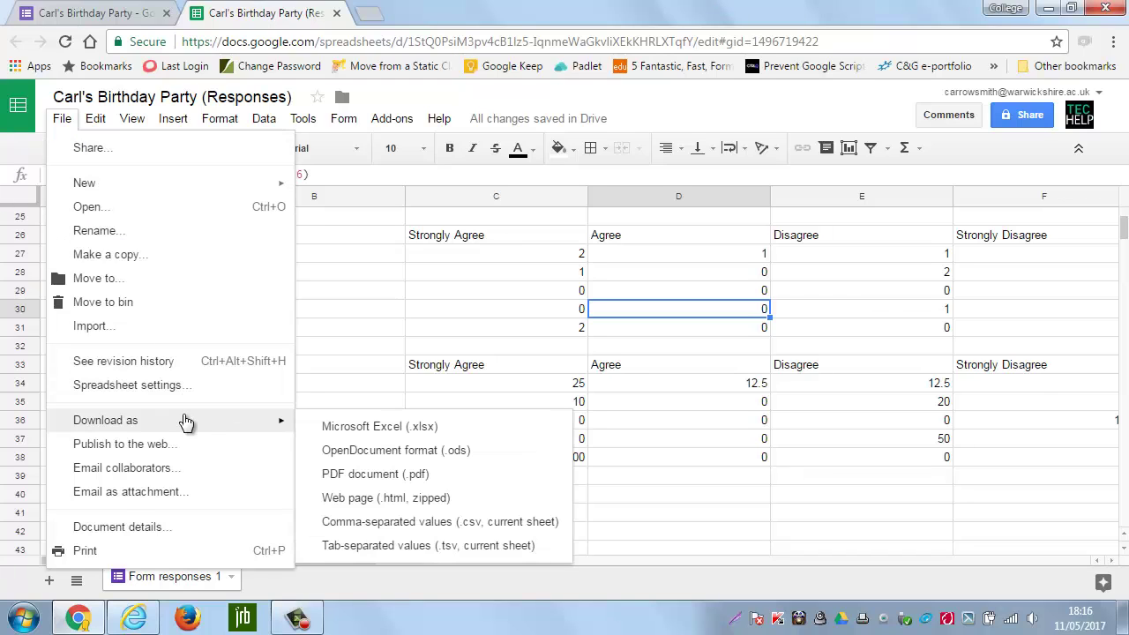
click(405, 430)
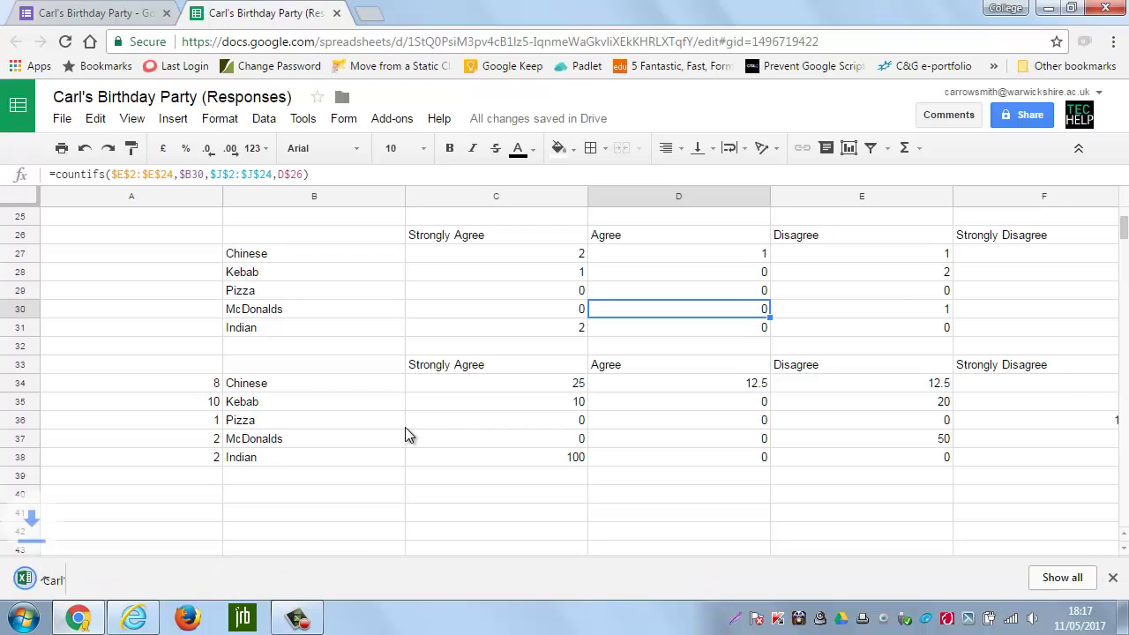
click(94, 584)
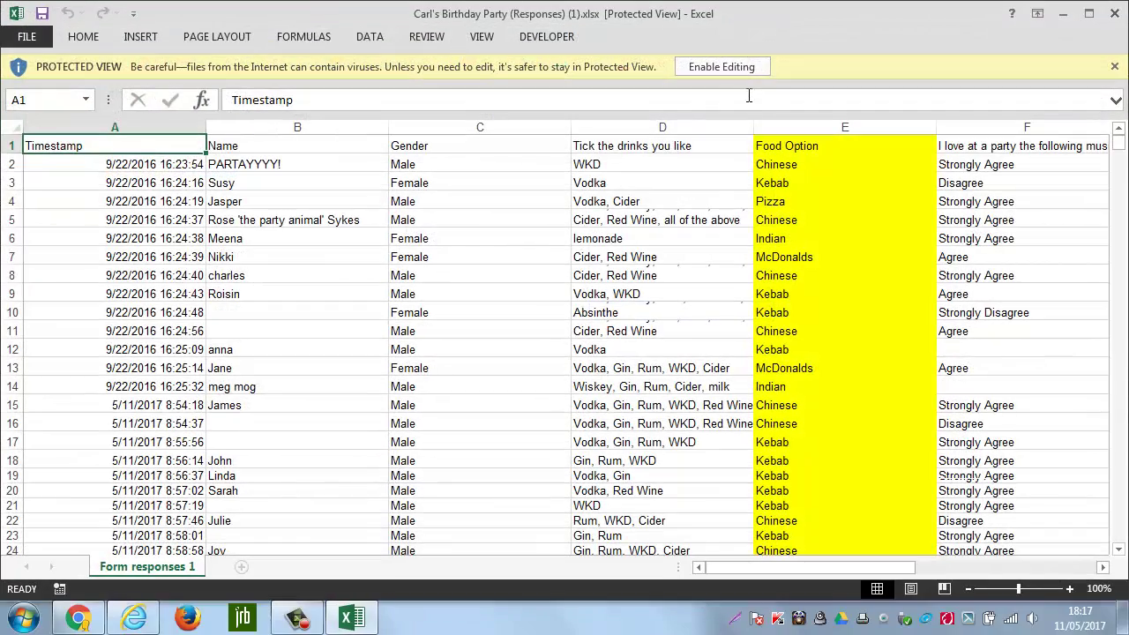
- Enable editing, maximize the Excel window and start a Save As to the Desktop
click(721, 67)
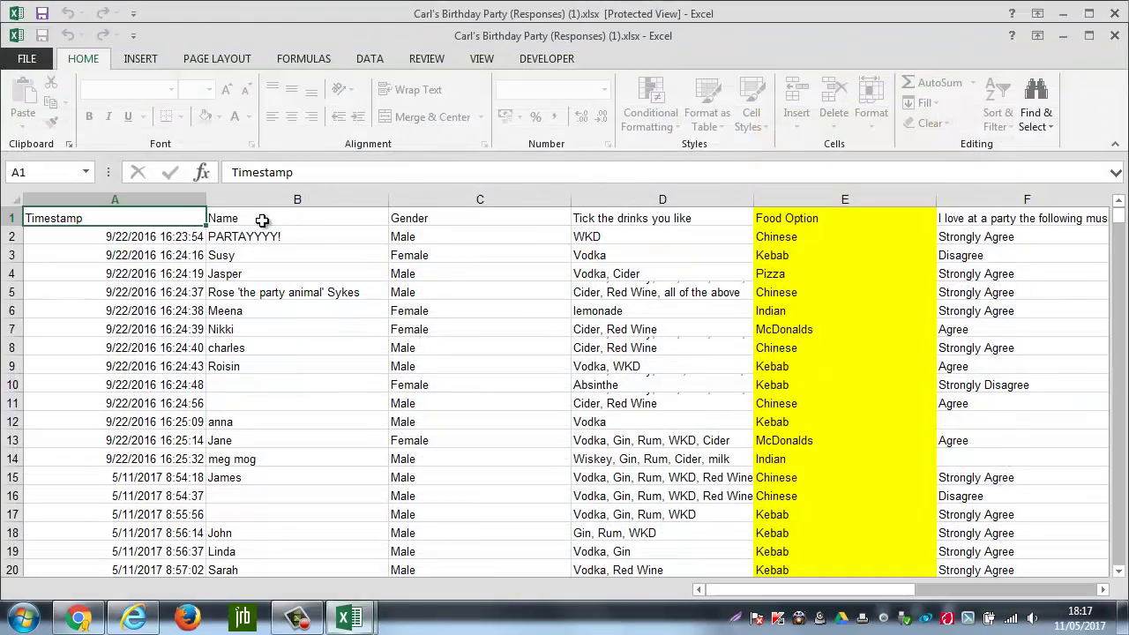
double_click(263, 33)
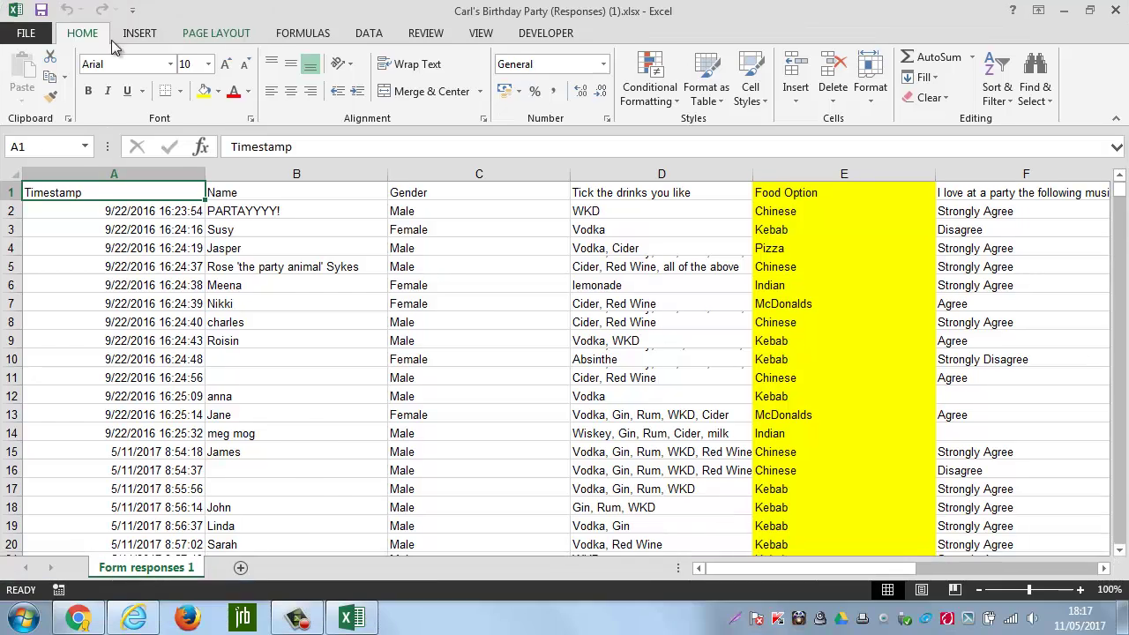
click(26, 33)
click(53, 203)
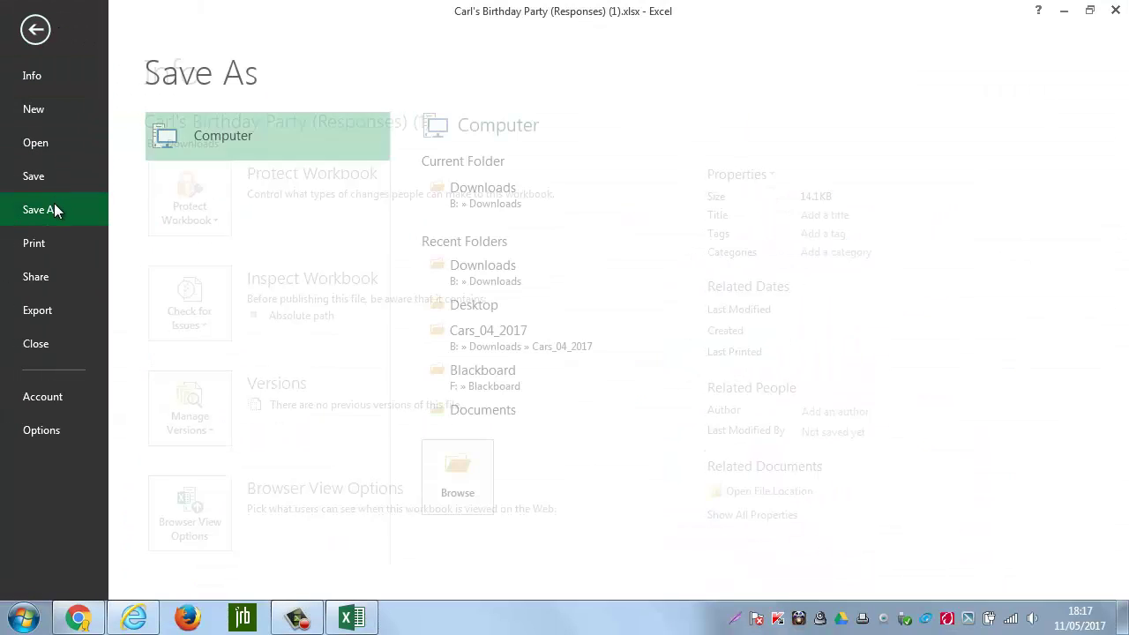
click(471, 476)
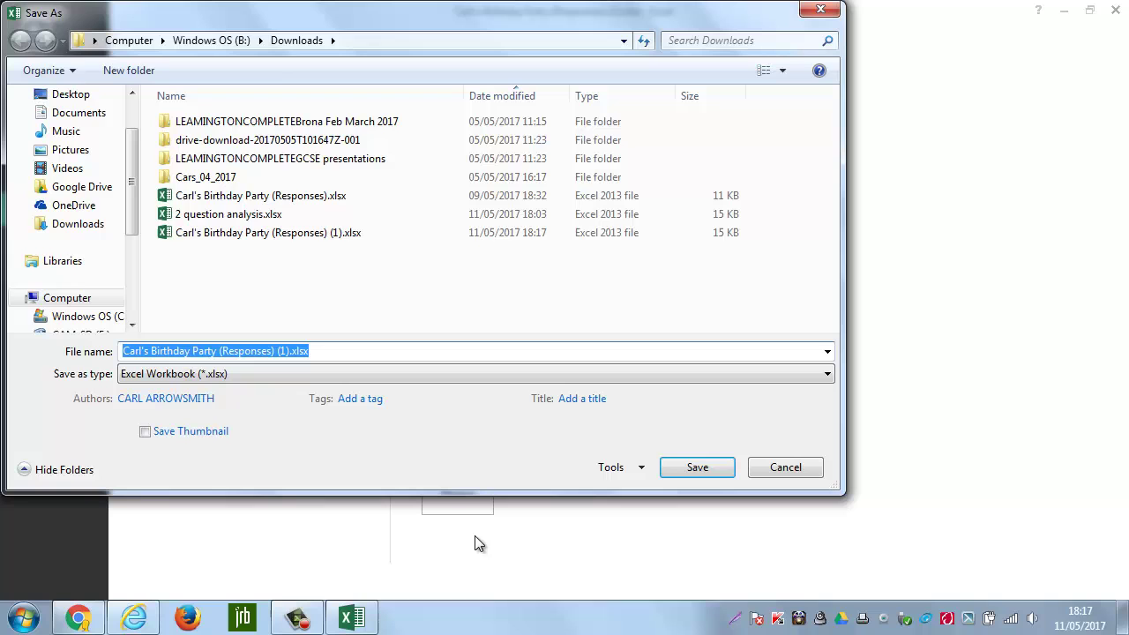
click(79, 97)
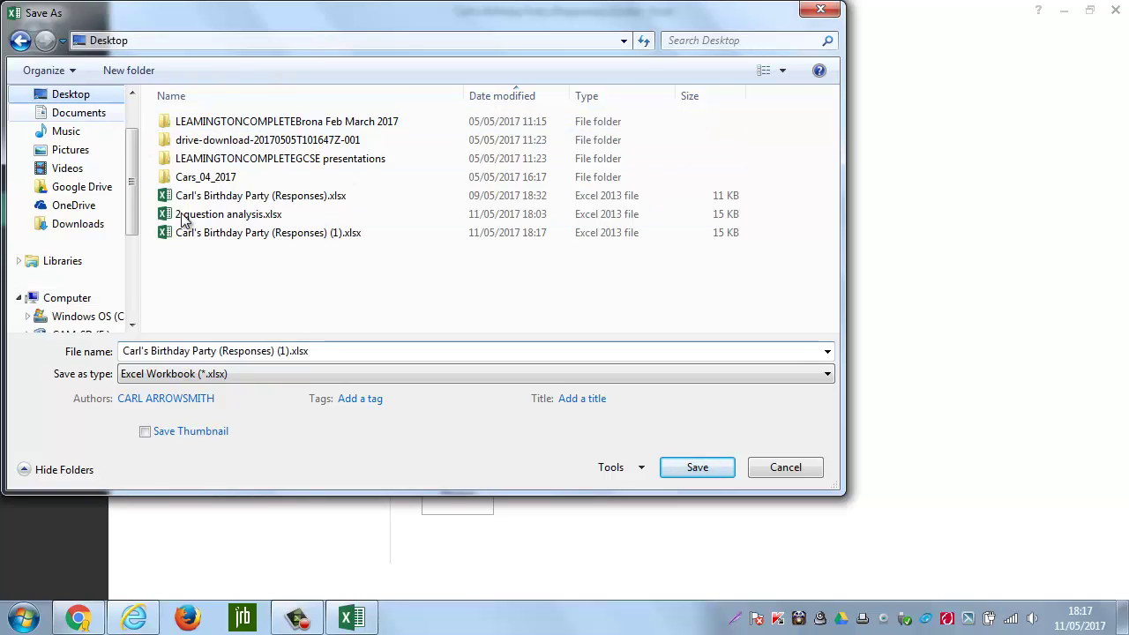
- Save the workbook as '3 way.xlsx' in the cross analysing results folder
drag(832, 132, 825, 181)
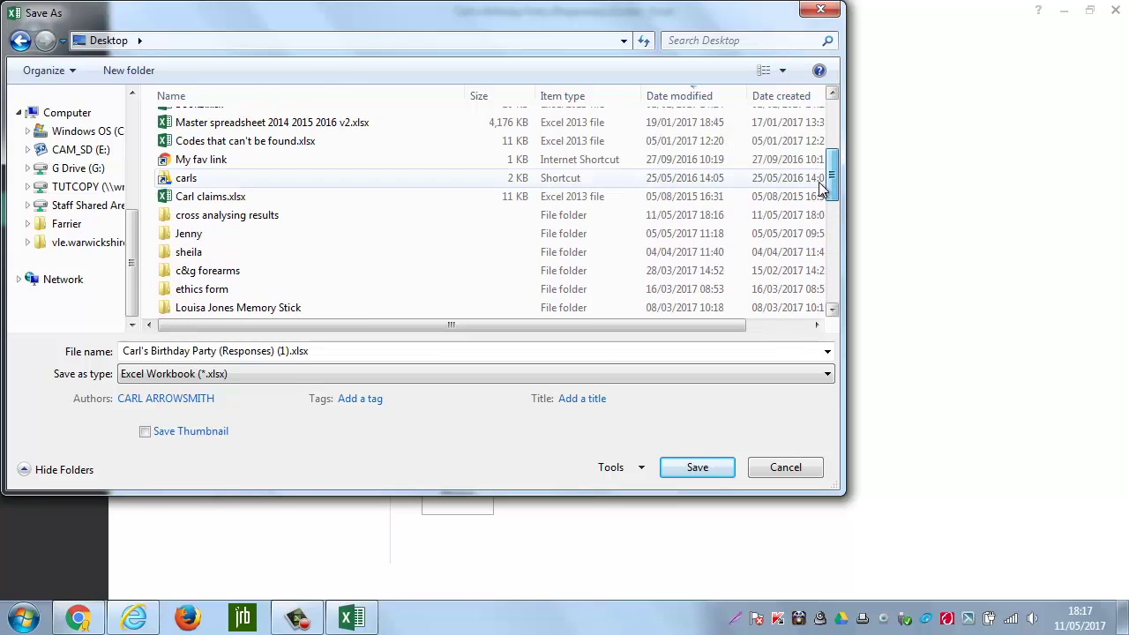
double_click(315, 212)
click(285, 351)
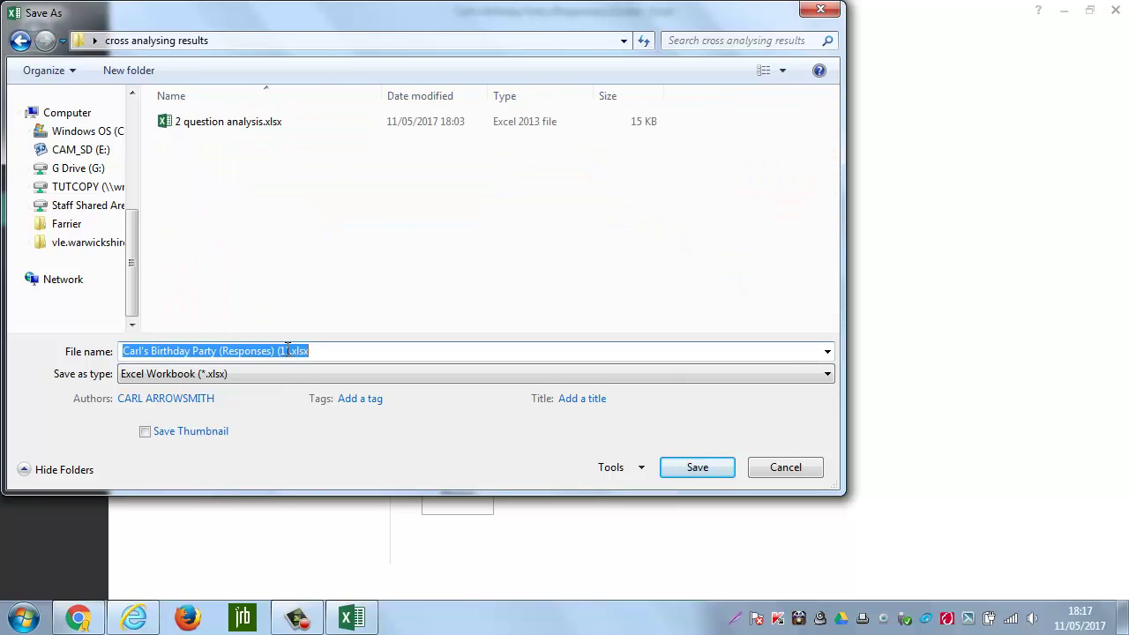
drag(287, 351, 69, 355)
key(BackSpace)
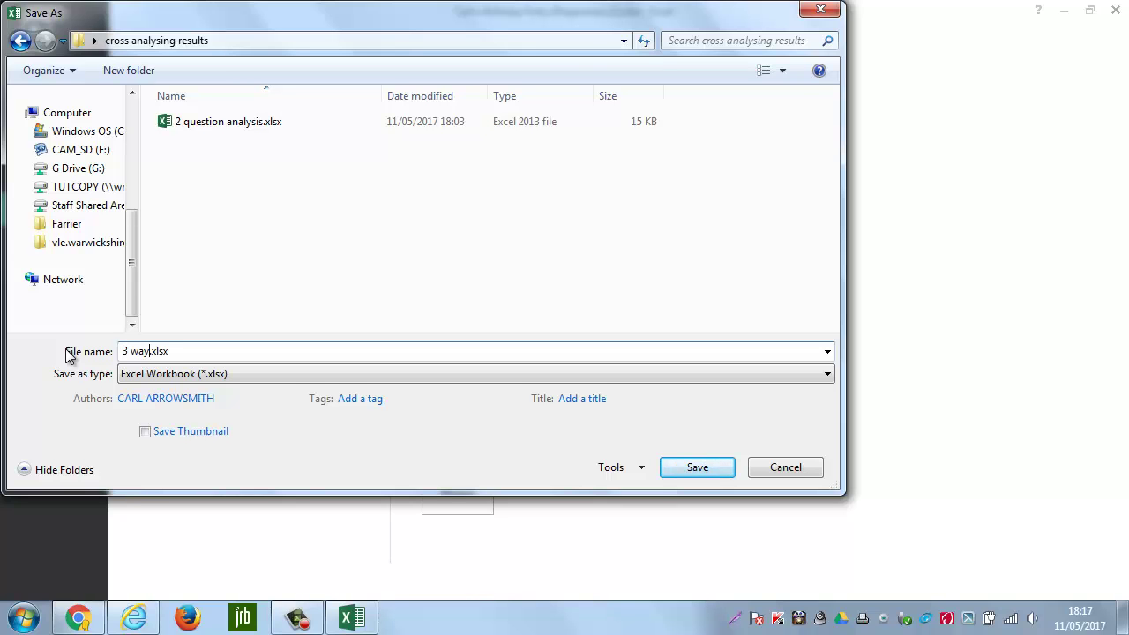
key(Return)
- Copy the percentage table A33:F38 and paste it at A40
click(294, 449)
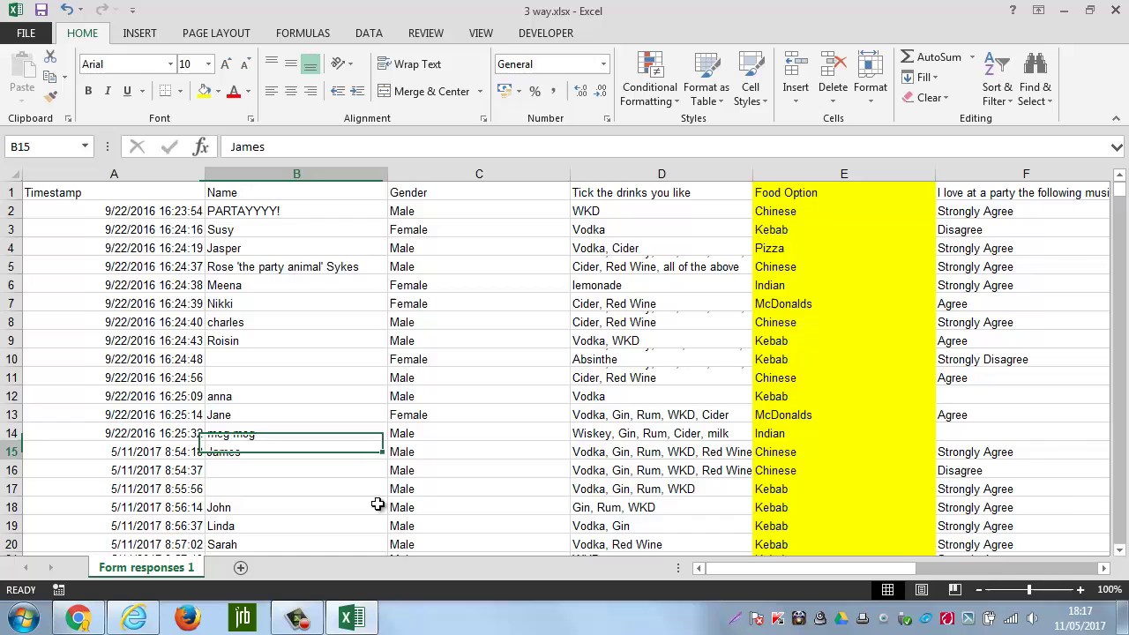
scroll(731, 326, down, 3)
scroll(750, 318, up, 1)
scroll(776, 300, down, 4)
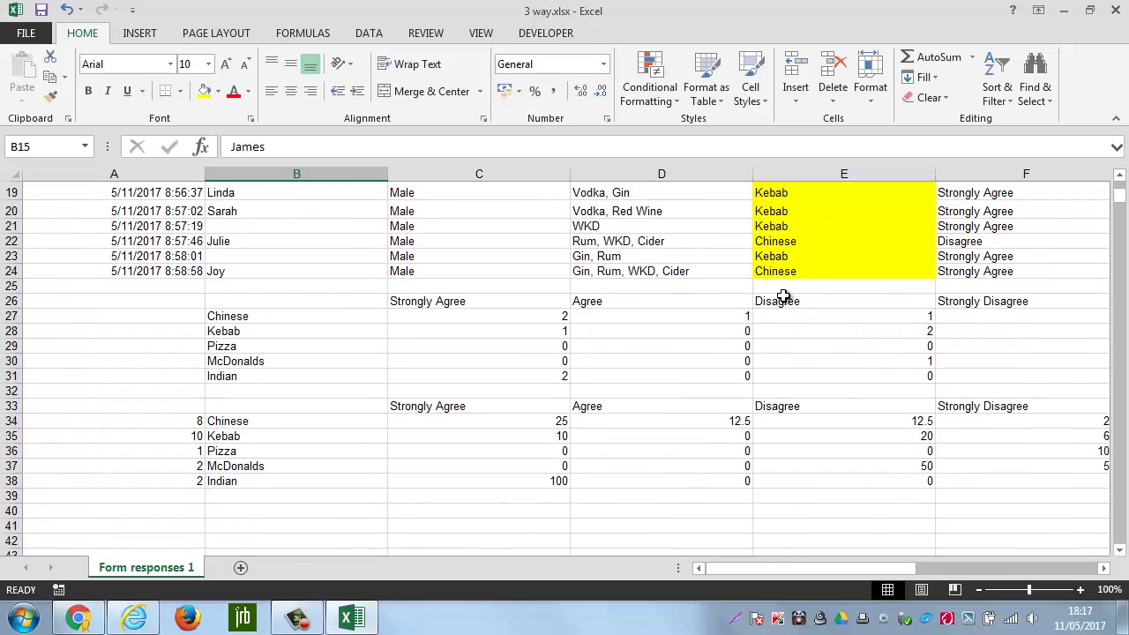
scroll(777, 294, down, 1)
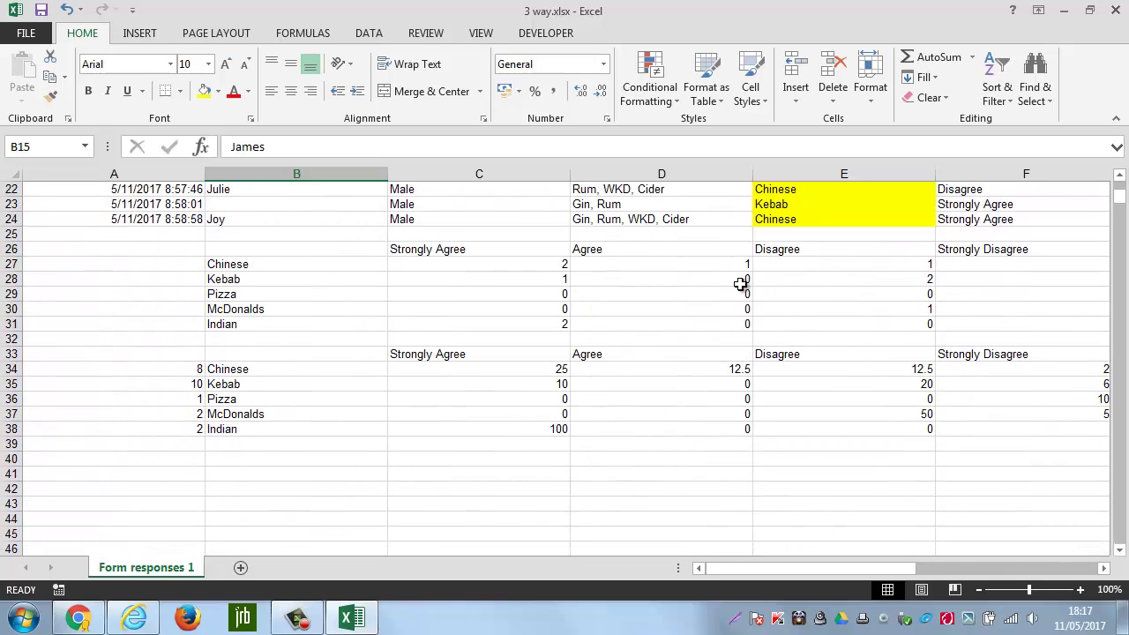
click(274, 369)
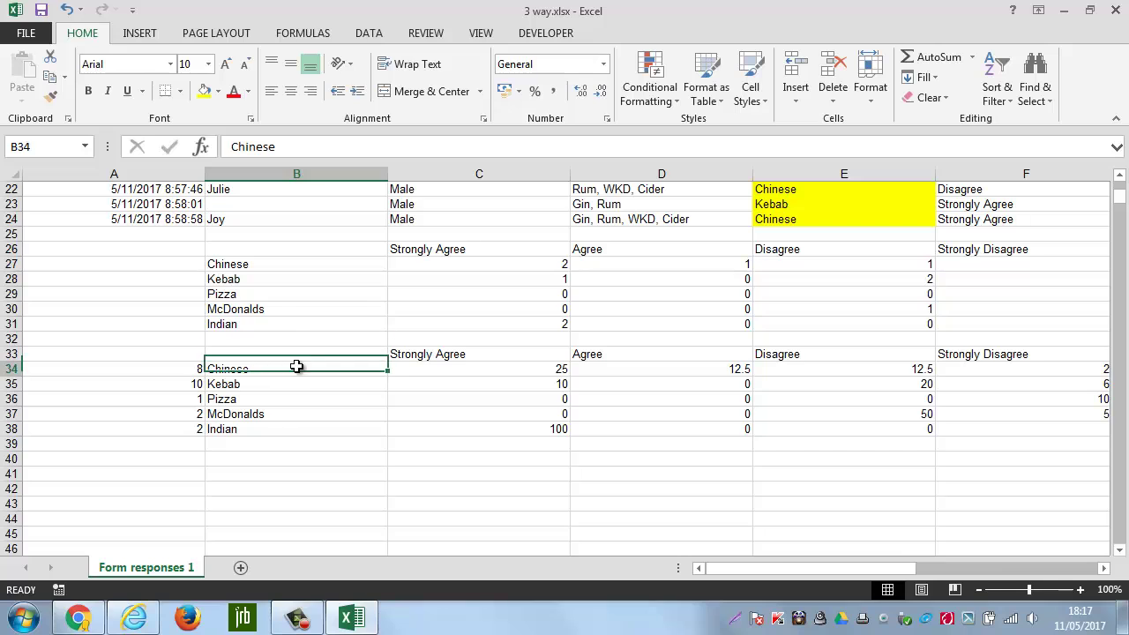
key(shift+Down)
drag(192, 355, 1026, 432)
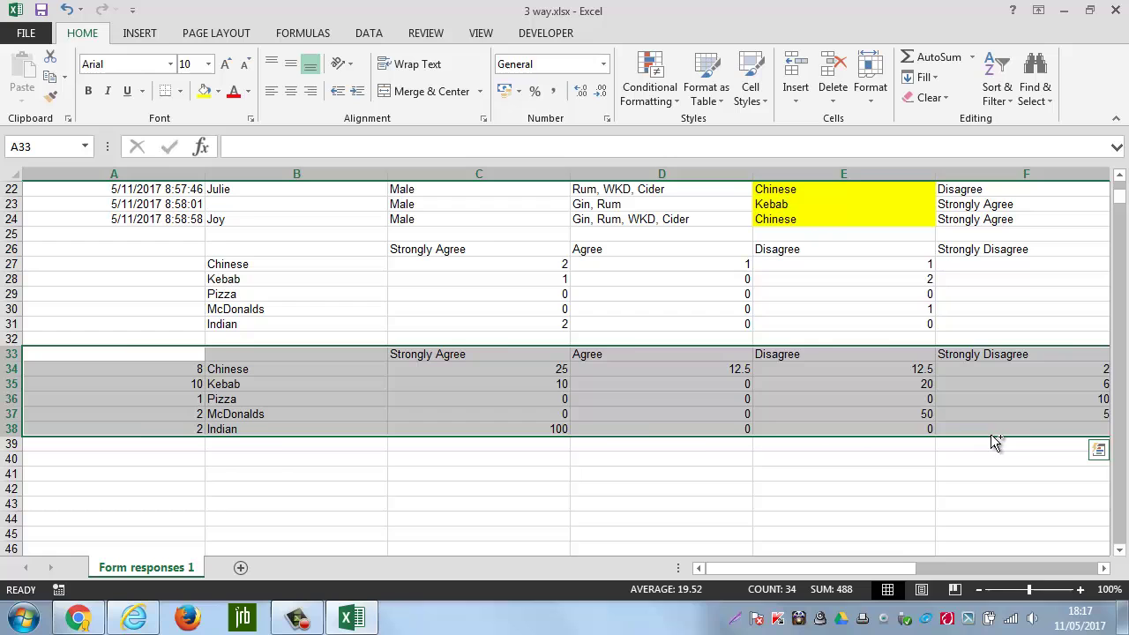
key(ctrl+c)
click(177, 455)
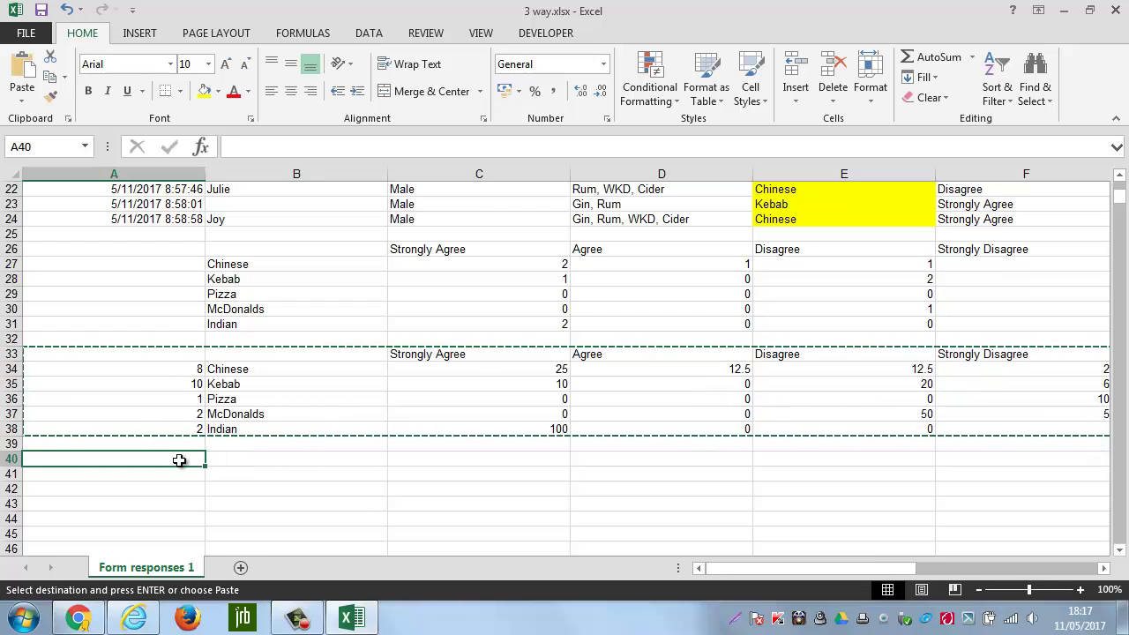
key(ctrl+v)
- Insert a blank column C between the food names and Strongly Agree
click(403, 457)
scroll(366, 451, down, 2)
scroll(366, 450, down, 1)
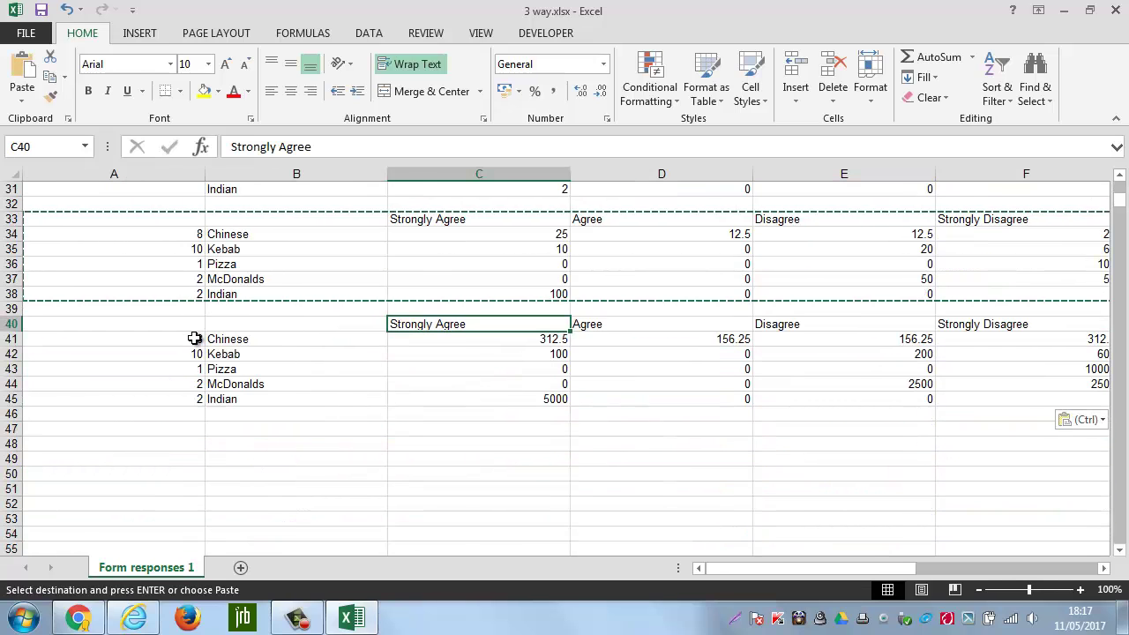
click(197, 343)
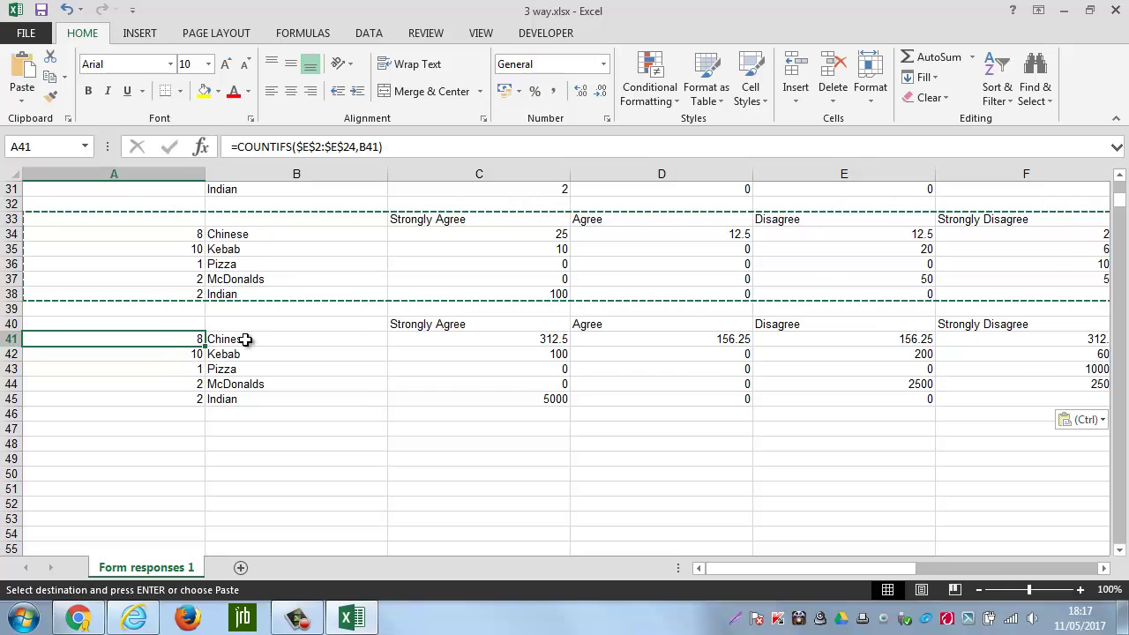
click(445, 174)
right_click(447, 177)
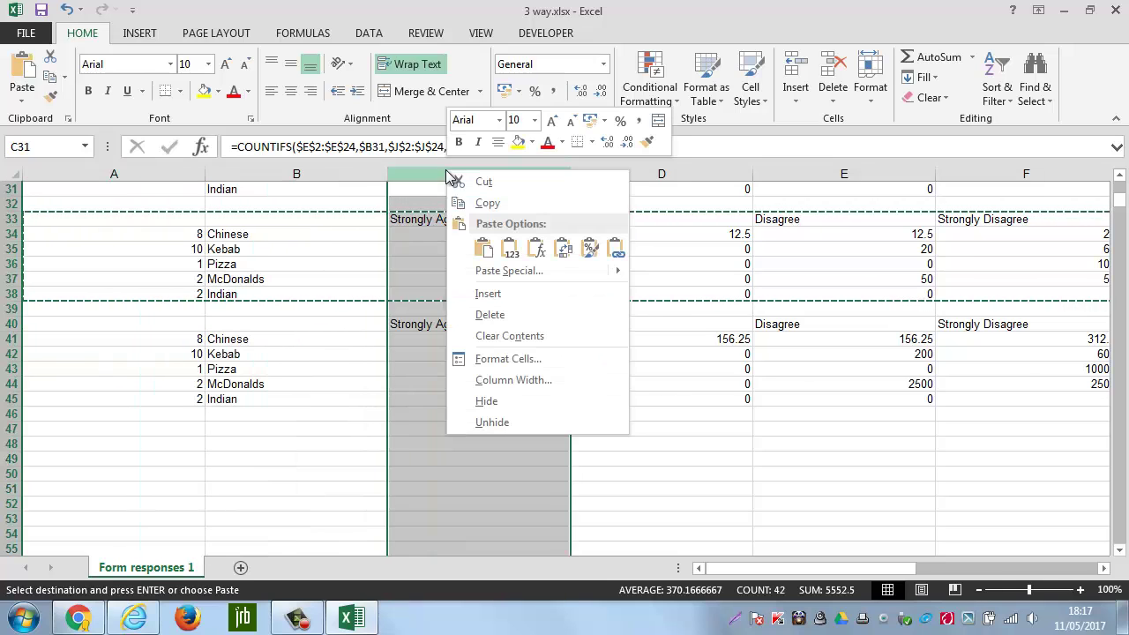
click(488, 293)
right_click(363, 170)
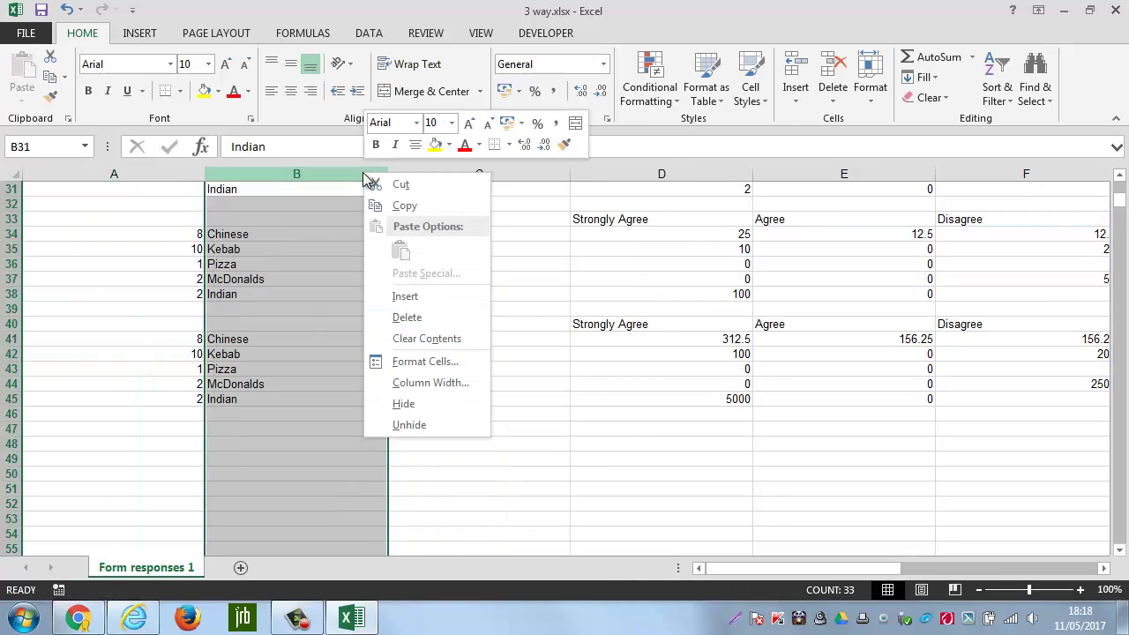
click(517, 313)
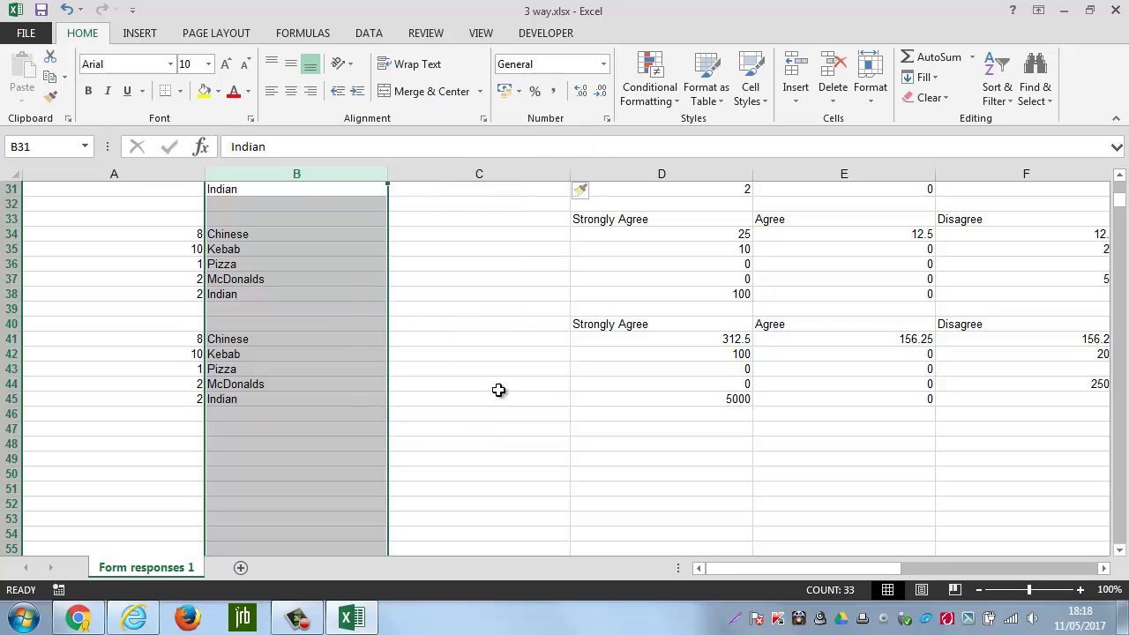
- Enter Male in C41 beside Chinese
click(479, 432)
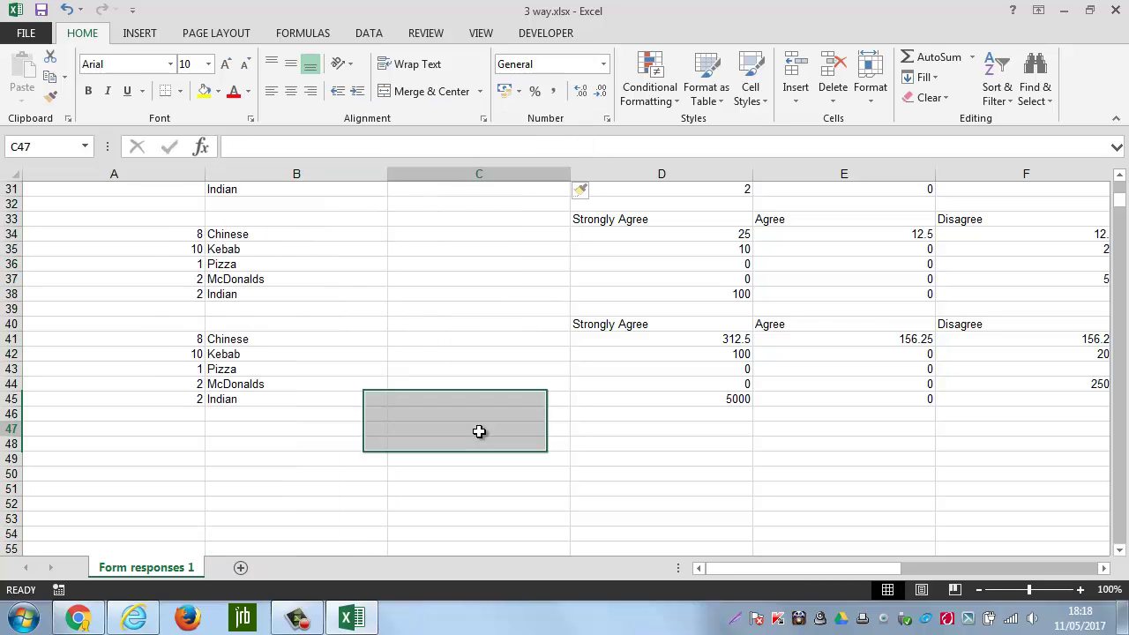
click(419, 340)
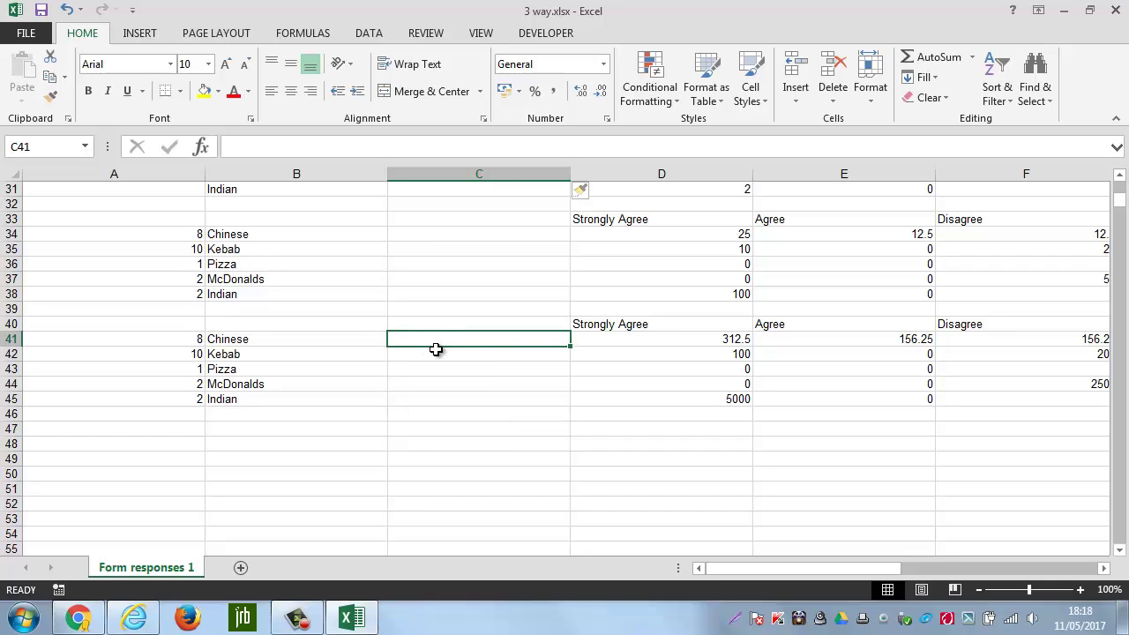
text(Male)
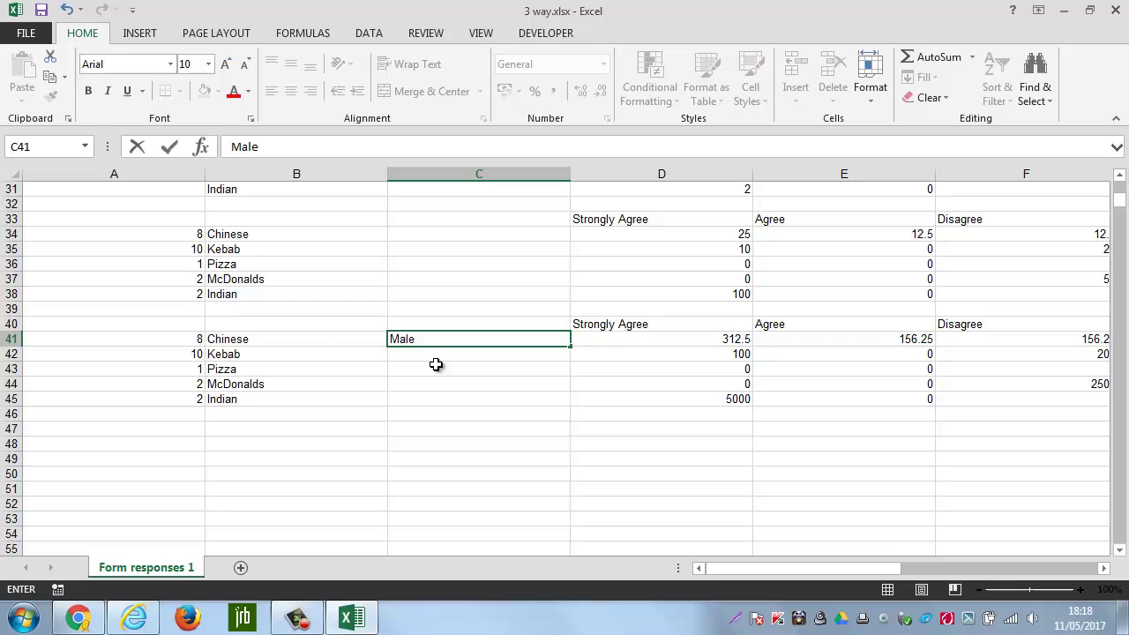
key(Down)
key(Down)
key(Down)
key(Down)
- Insert blank rows above Kebab, Pizza, McDonalds and Indian
right_click(18, 354)
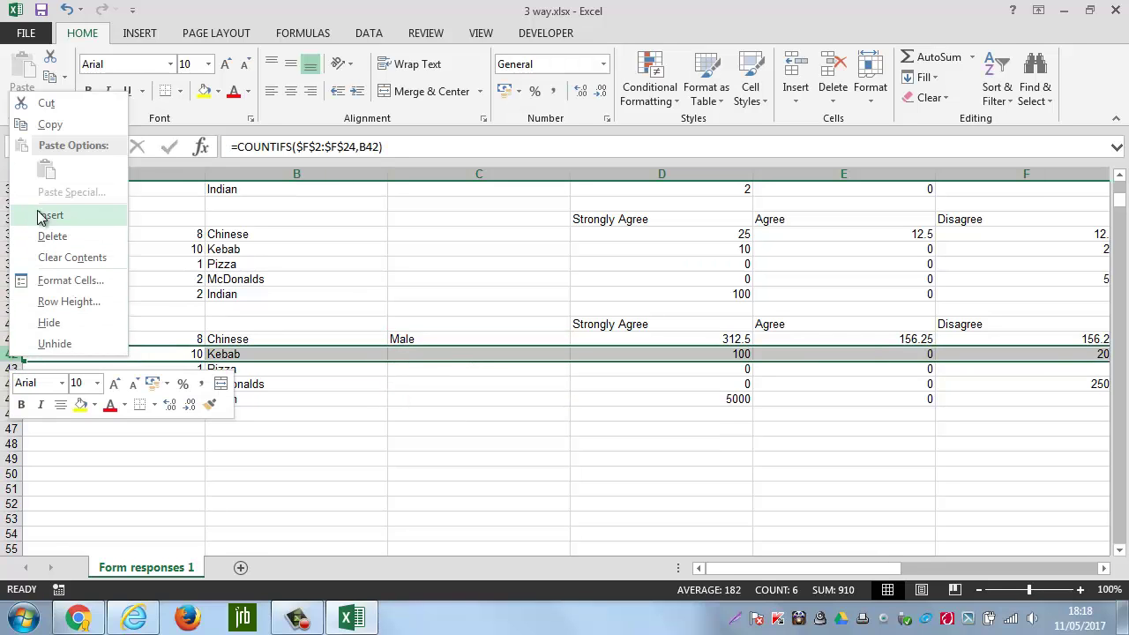
click(39, 217)
right_click(17, 384)
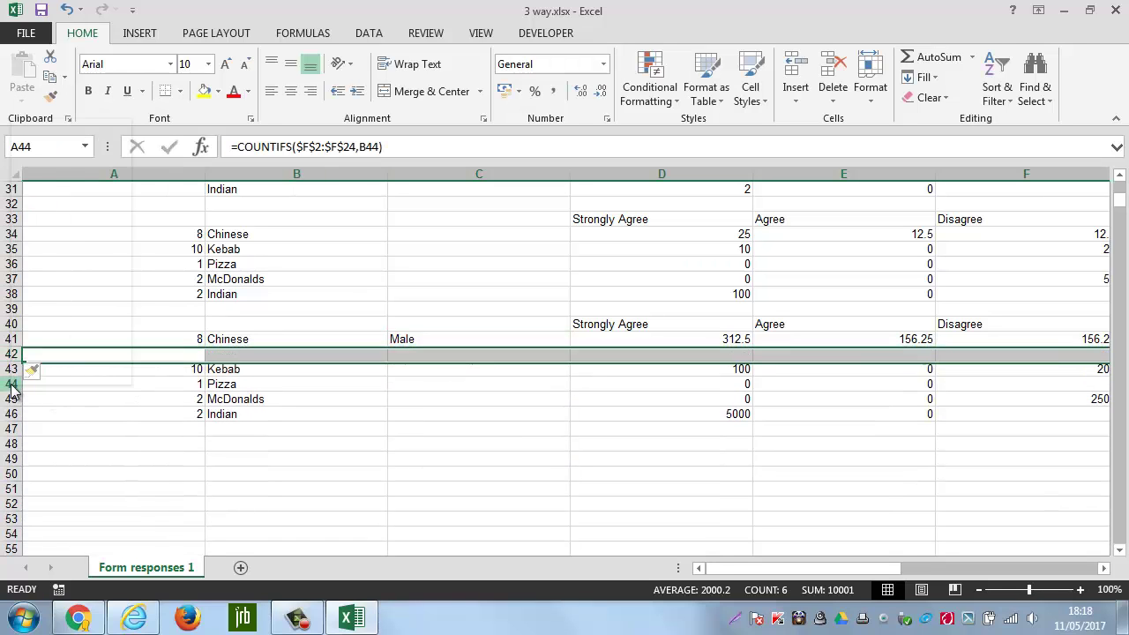
click(76, 244)
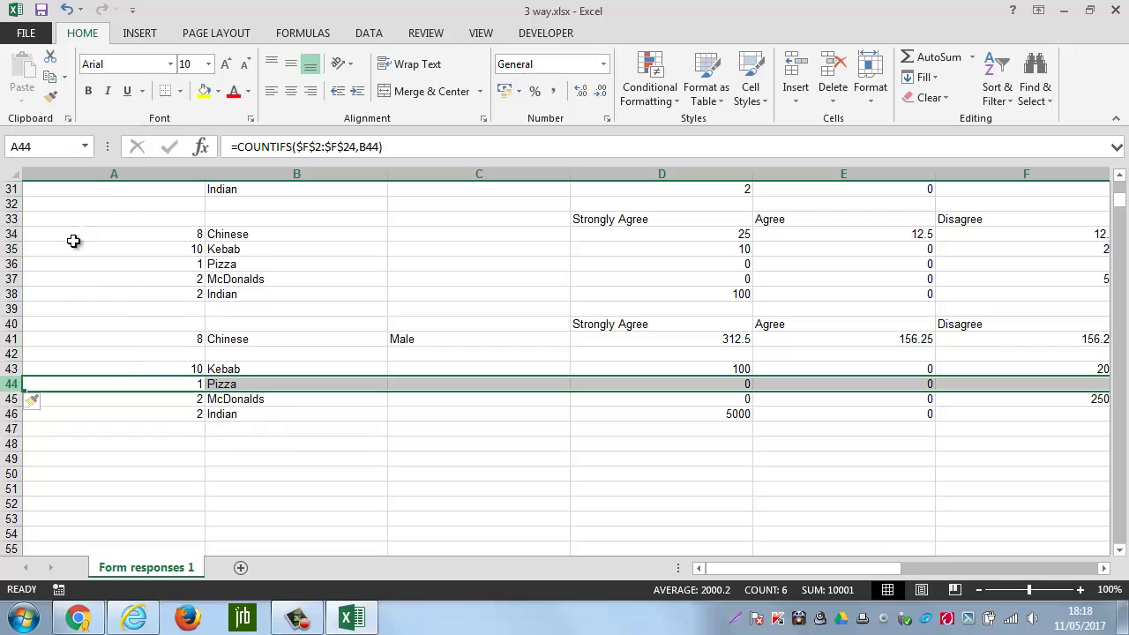
right_click(27, 414)
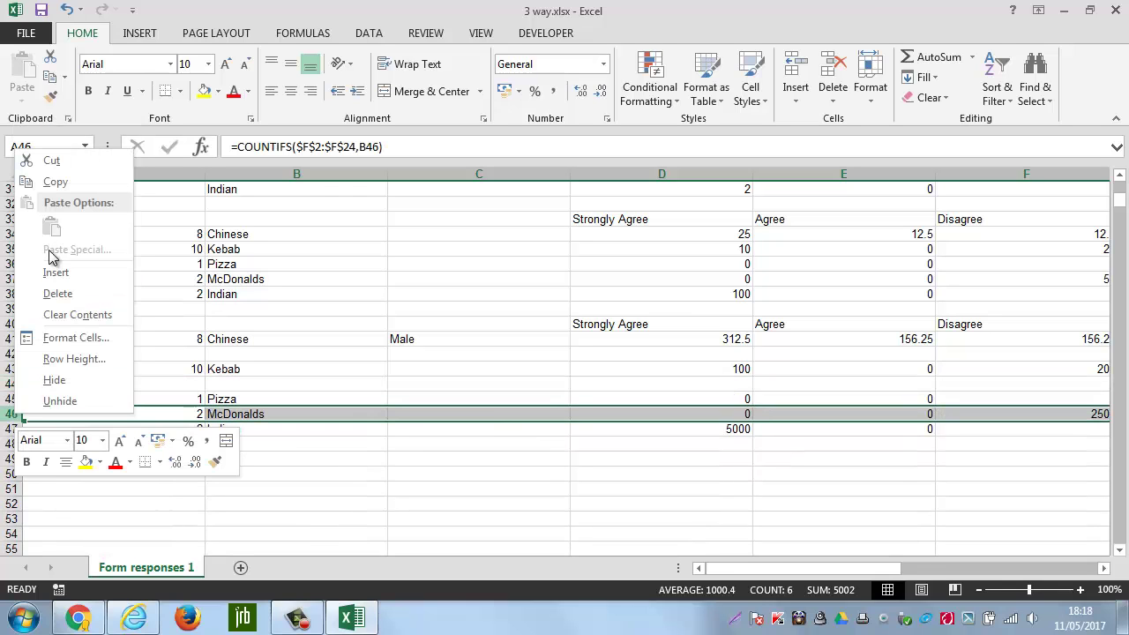
click(51, 267)
right_click(16, 445)
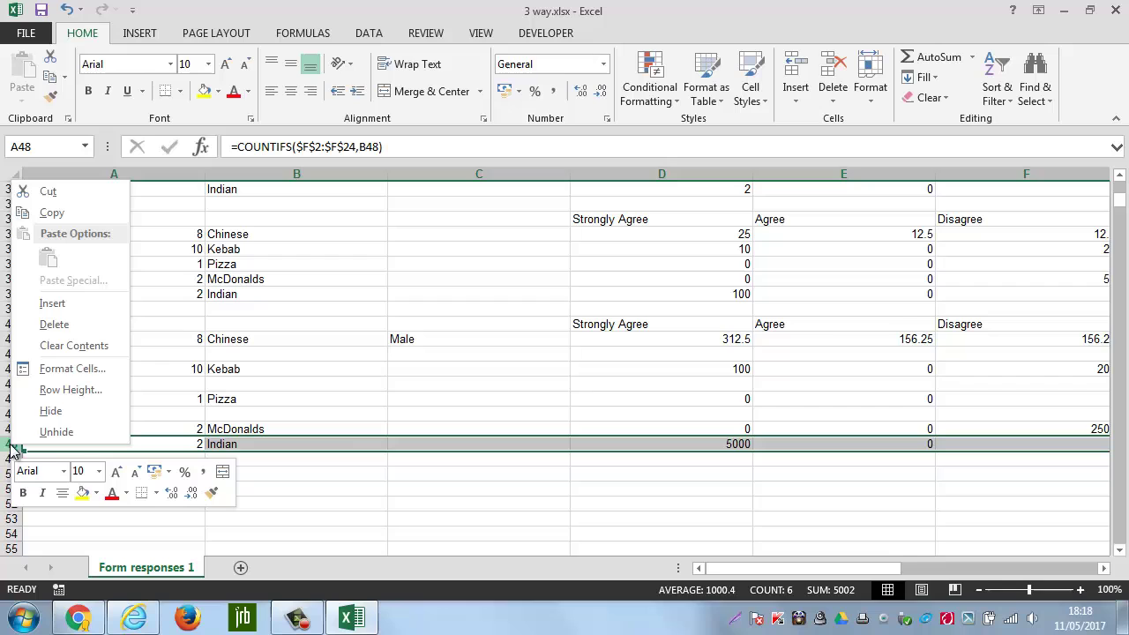
click(48, 304)
- Enter Female in C42 below Male
click(370, 415)
click(396, 357)
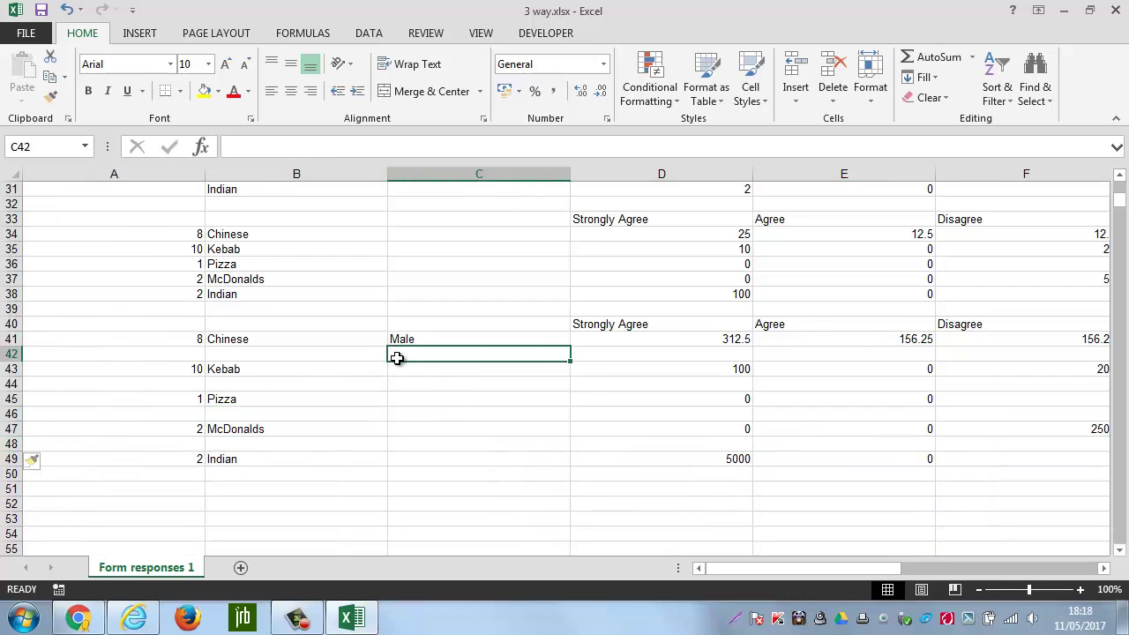
text(Female)
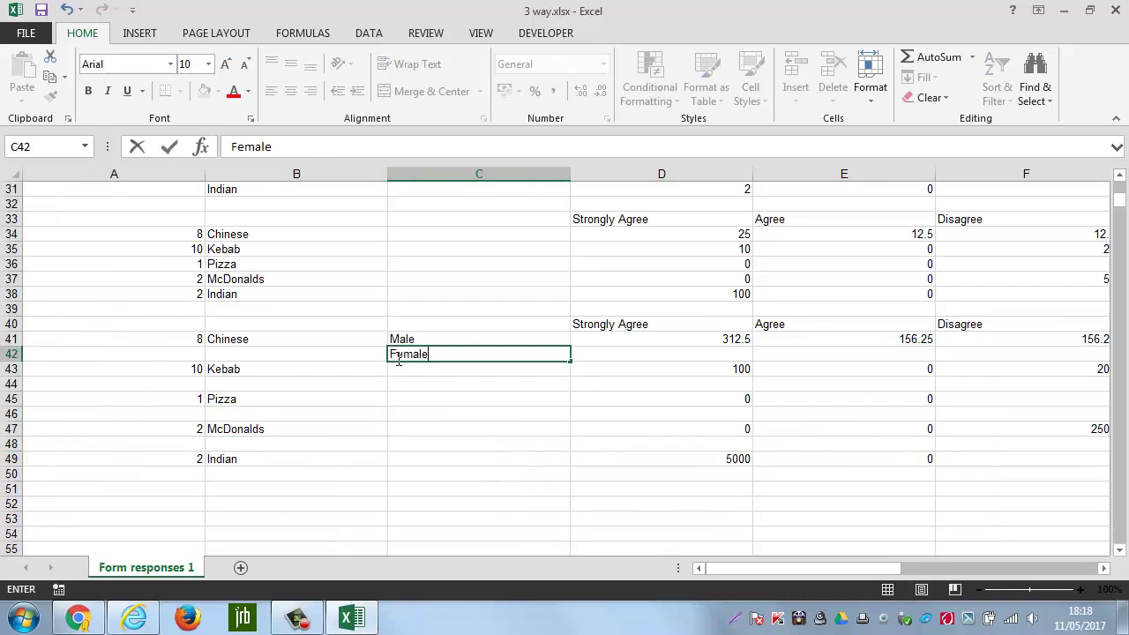
key(Return)
- Copy the Male/Female labels beside Kebab, Pizza, McDonalds and Indian
drag(426, 338, 424, 356)
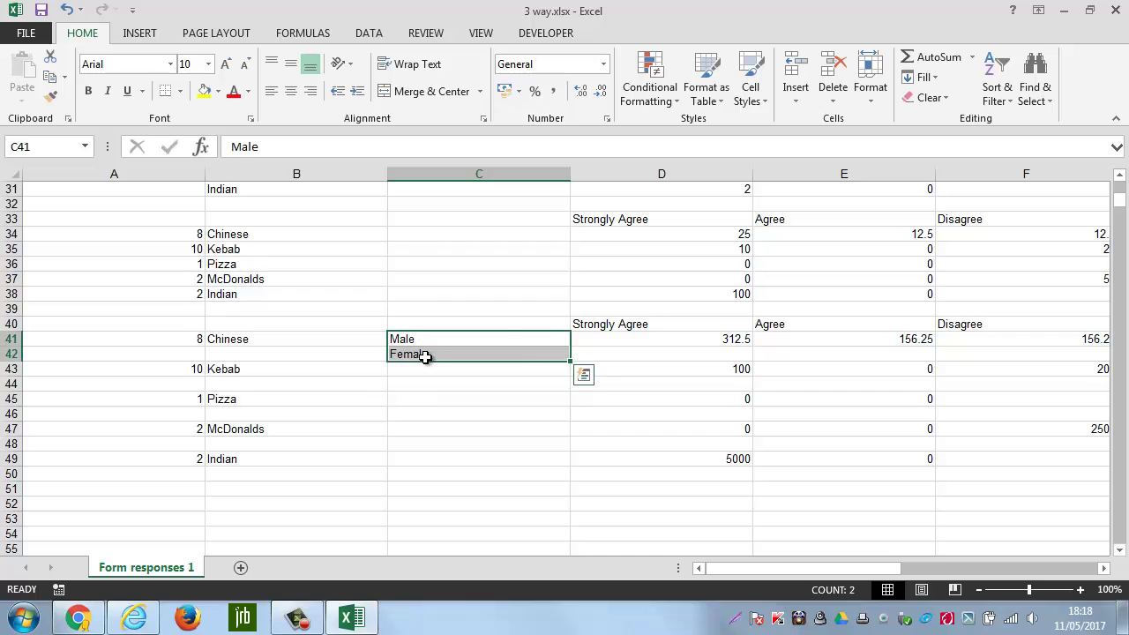
key(ctrl+c)
click(430, 368)
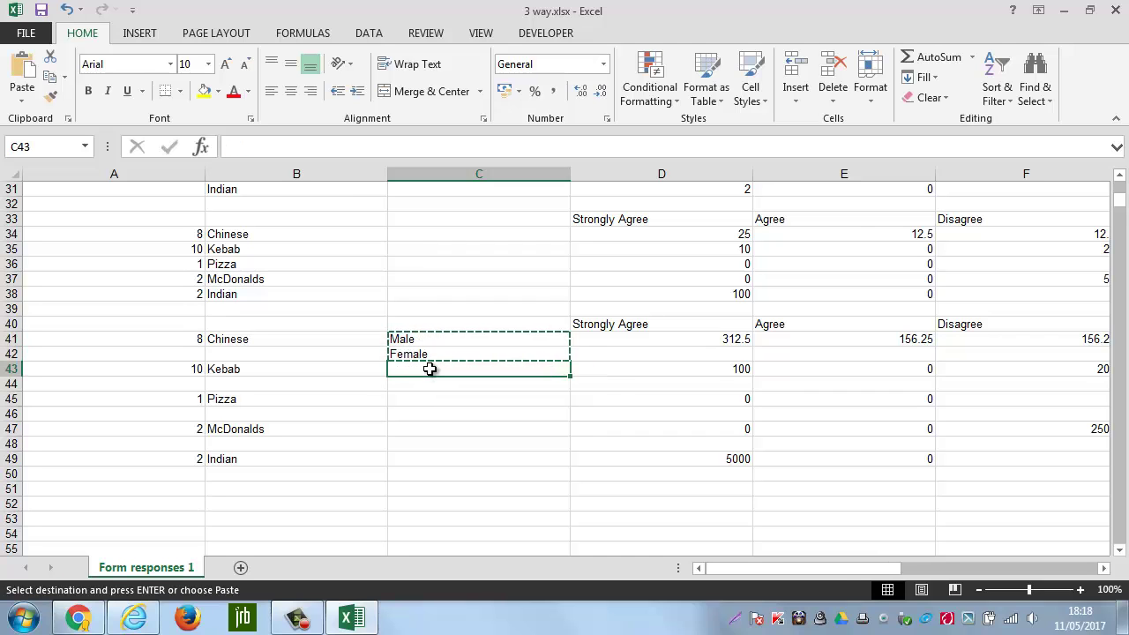
key(ctrl+v)
click(416, 397)
key(ctrl+v)
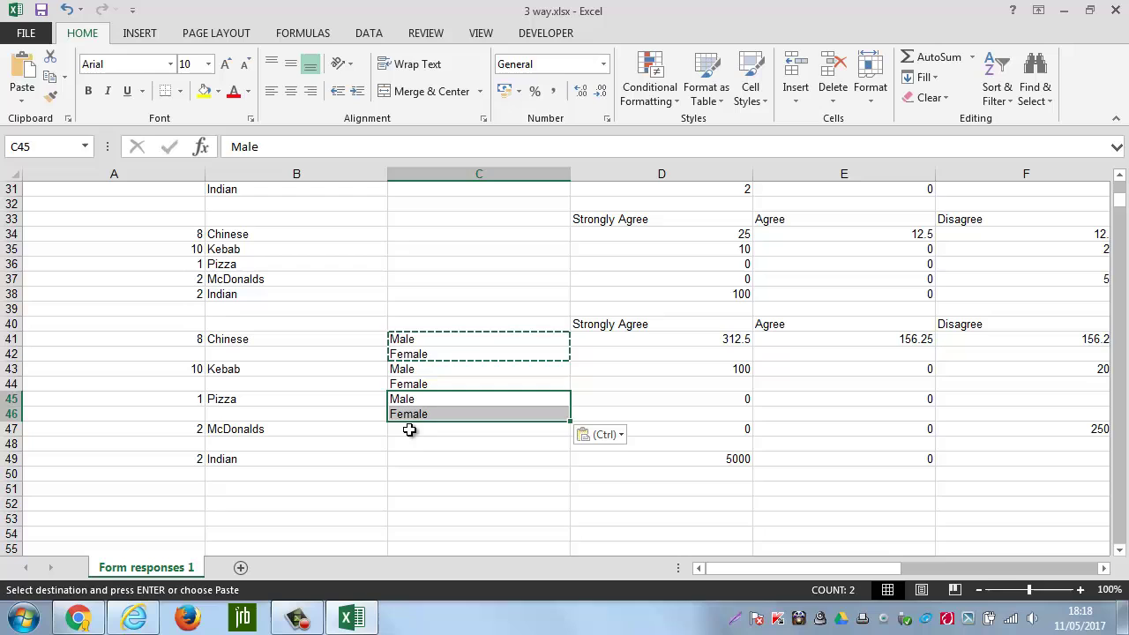
click(409, 429)
key(ctrl+v)
click(411, 455)
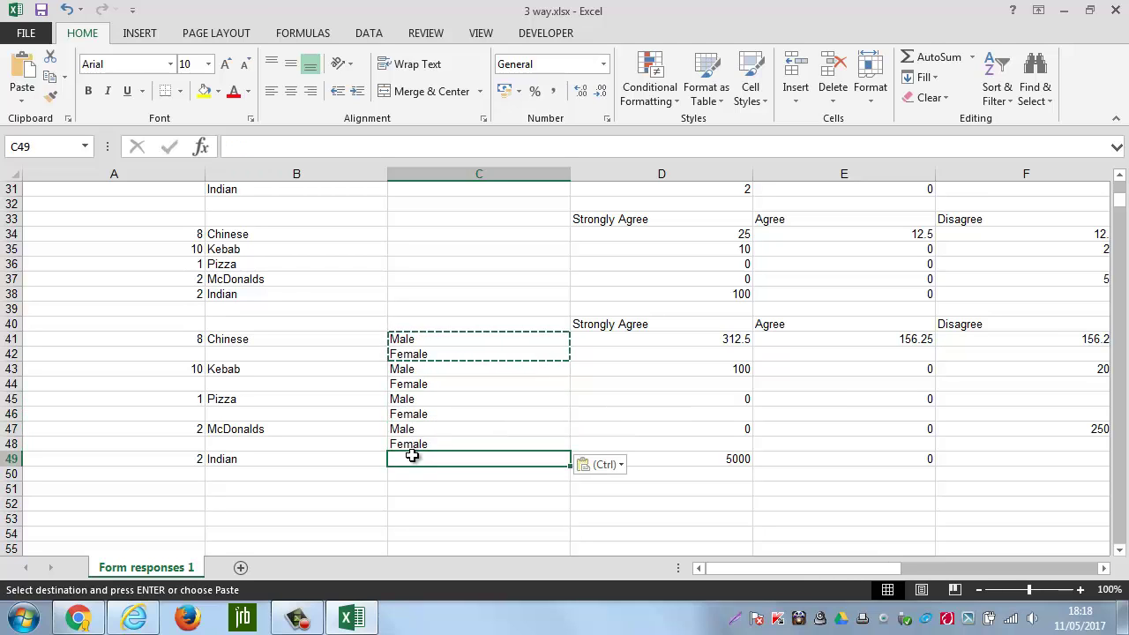
key(ctrl+v)
click(623, 429)
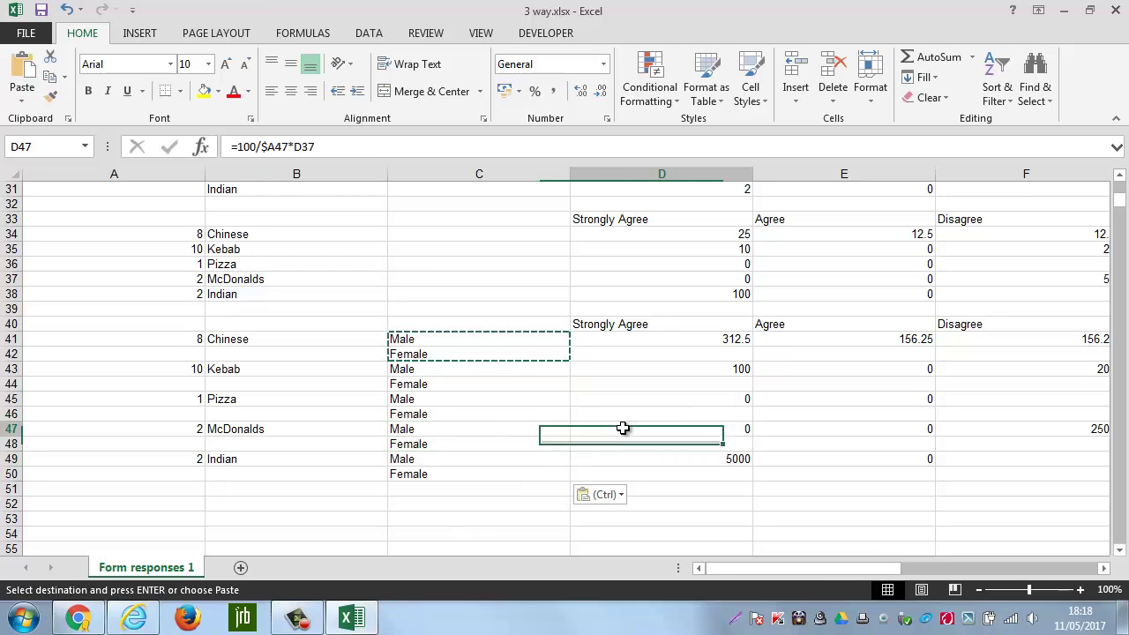
- Clear the old percentages in D41:G49 and the old counts in A41:A49
drag(749, 345, 725, 456)
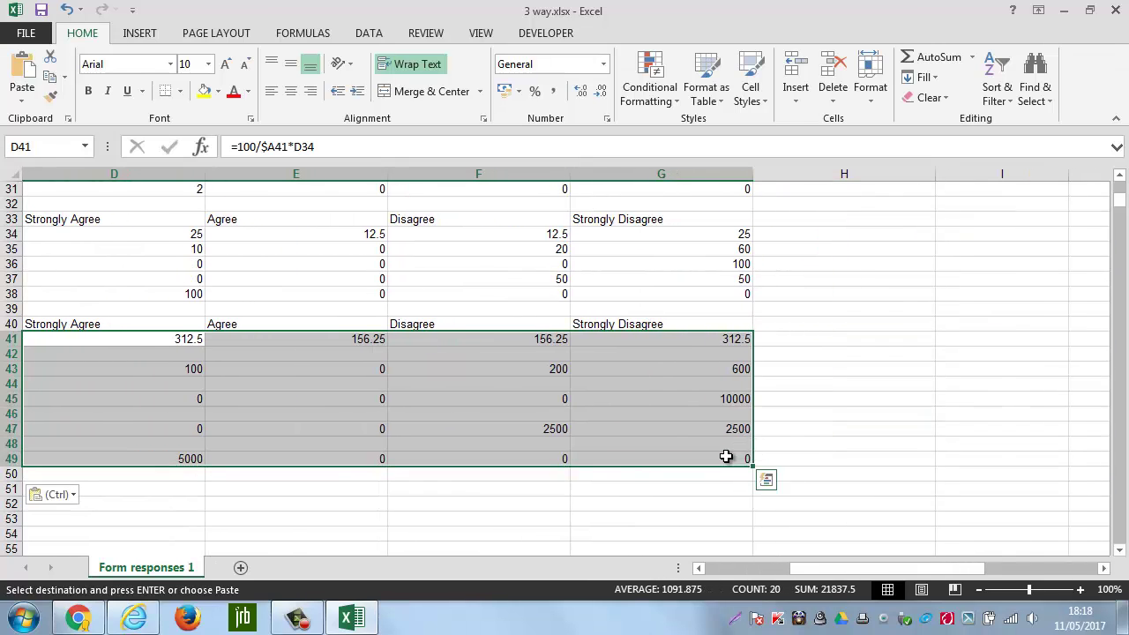
key(Delete)
click(539, 483)
drag(797, 570, 703, 570)
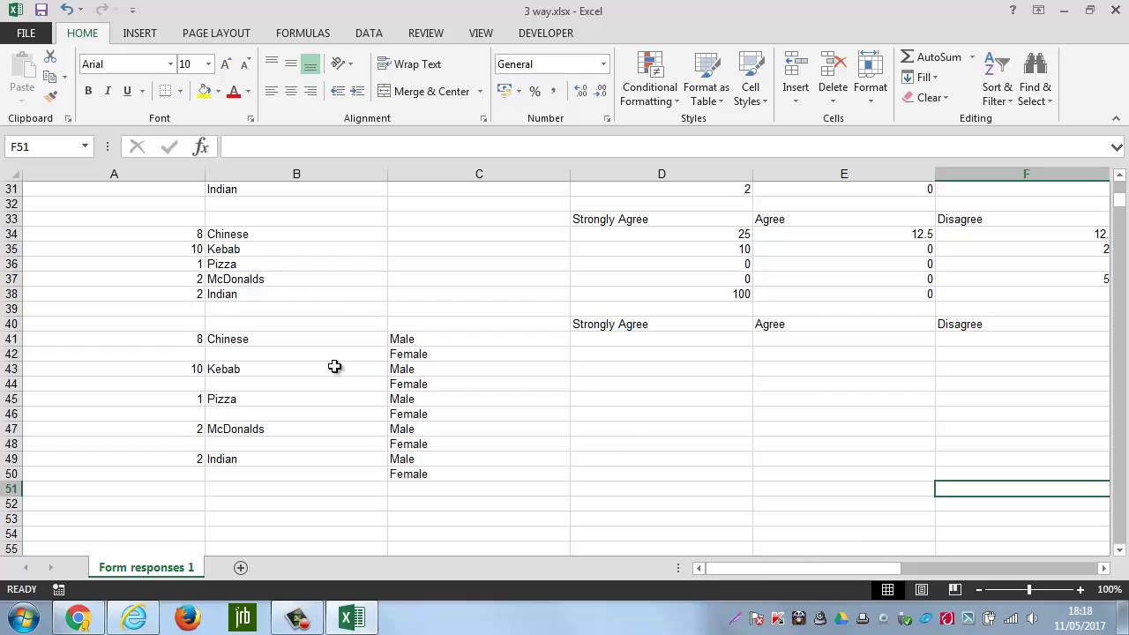
click(606, 337)
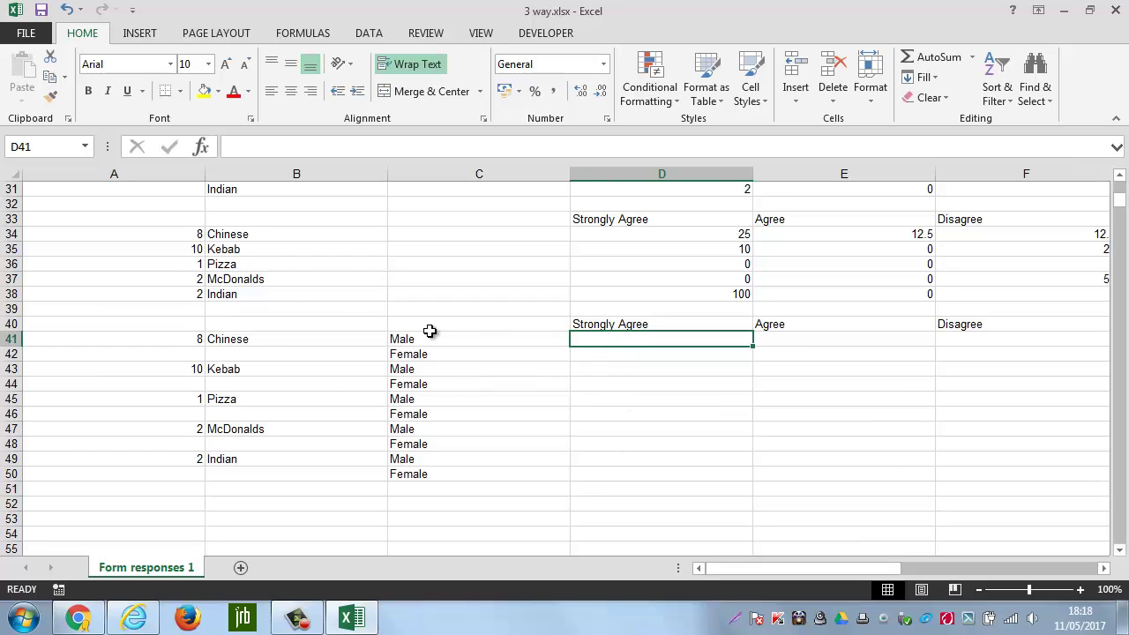
drag(193, 338, 199, 454)
key(Delete)
click(267, 399)
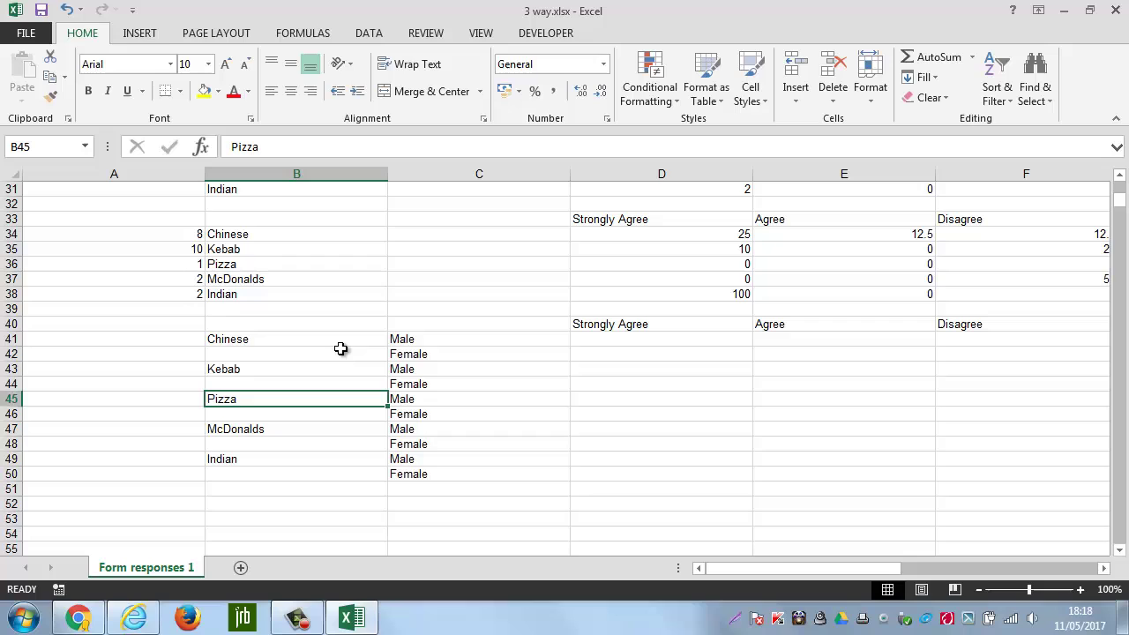
- Start =COUNTIFS( in D41 with food range F2:F24 and criterion B41 (Chinese)
click(635, 340)
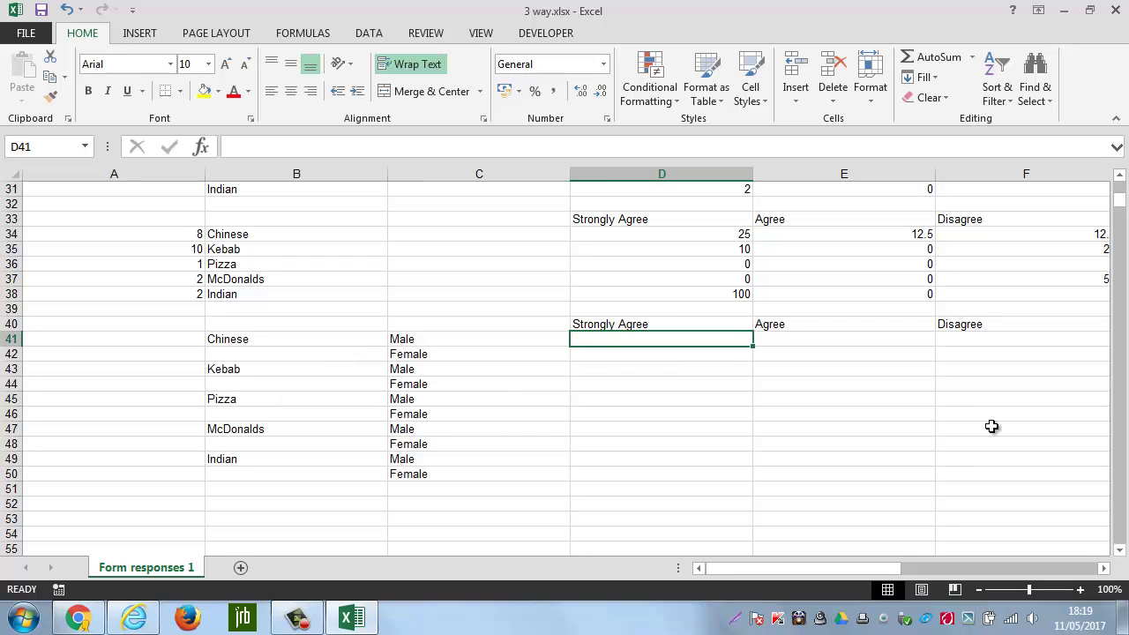
text(=co)
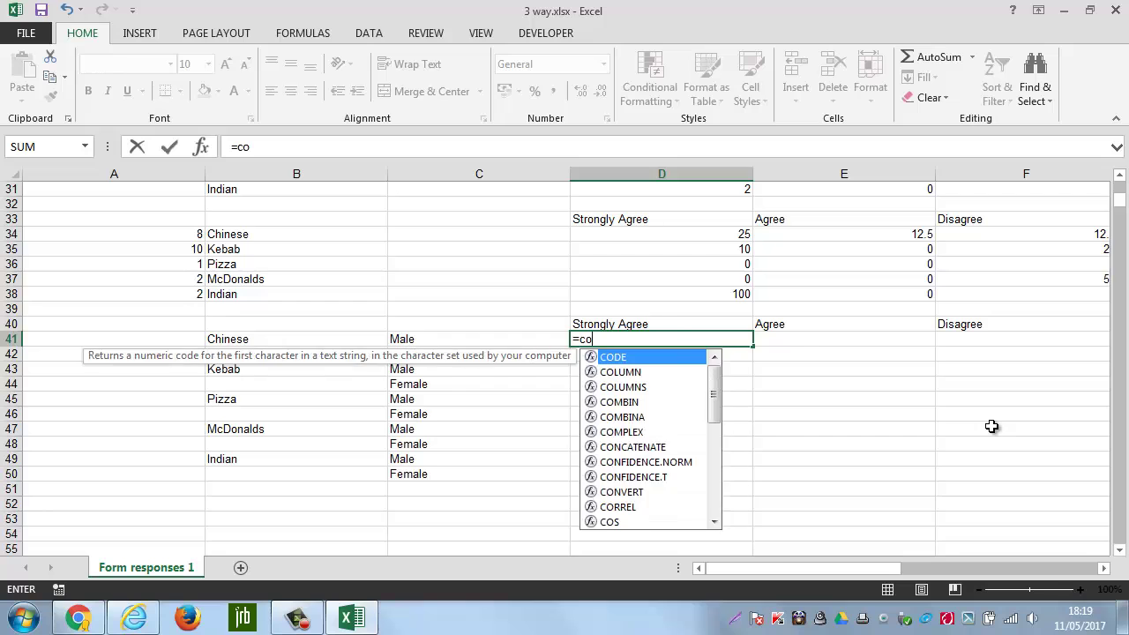
text(untifs()
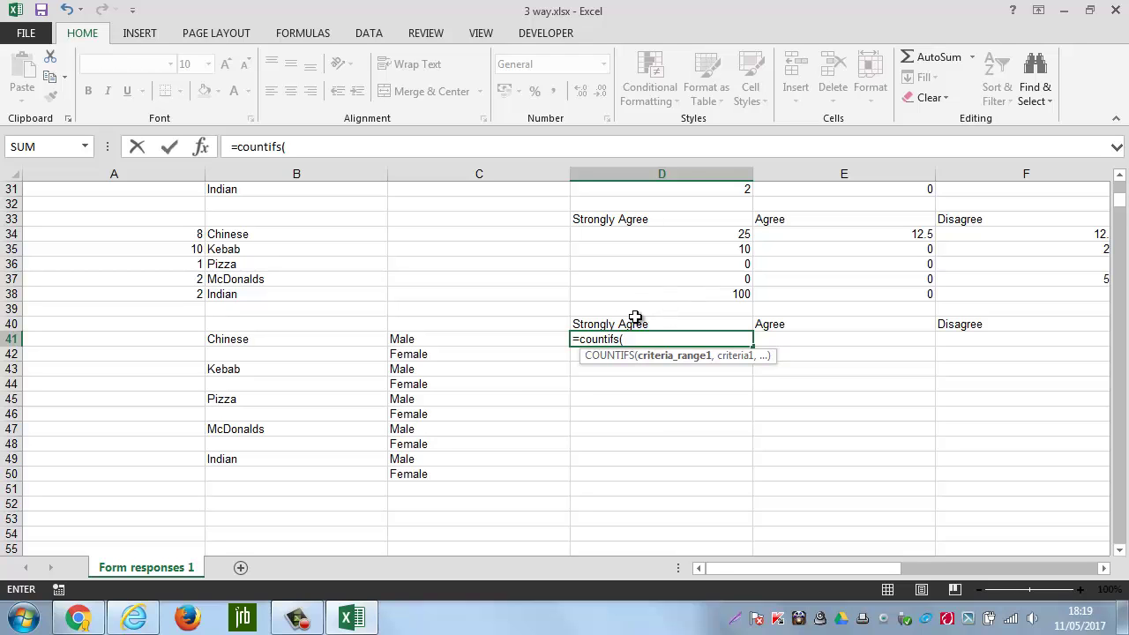
scroll(701, 313, up, 10)
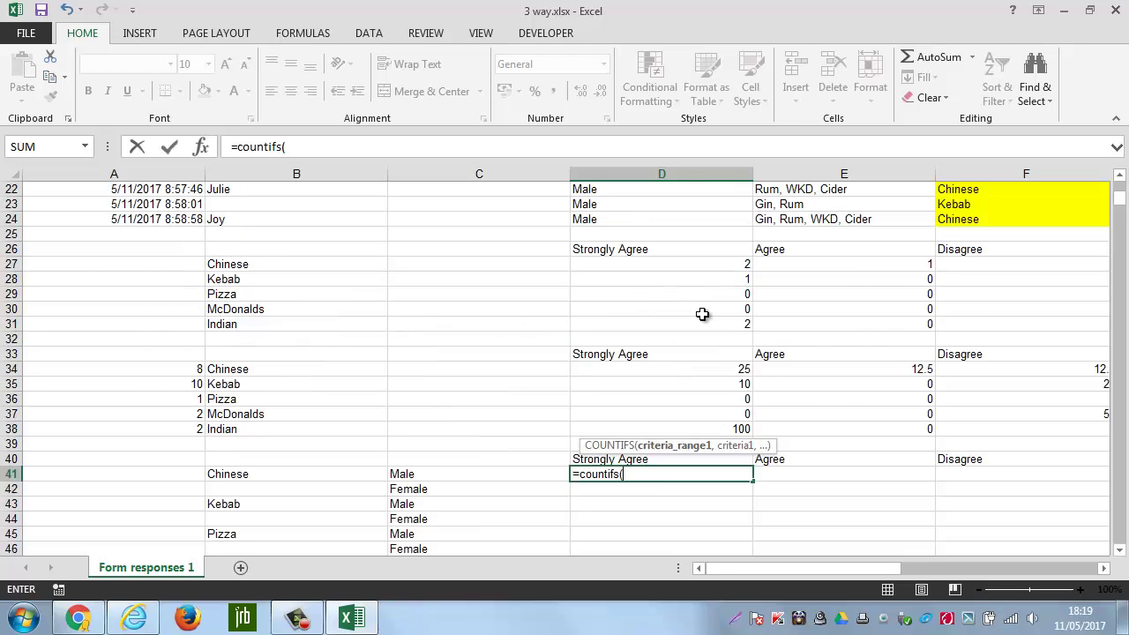
scroll(1015, 473, down, 2)
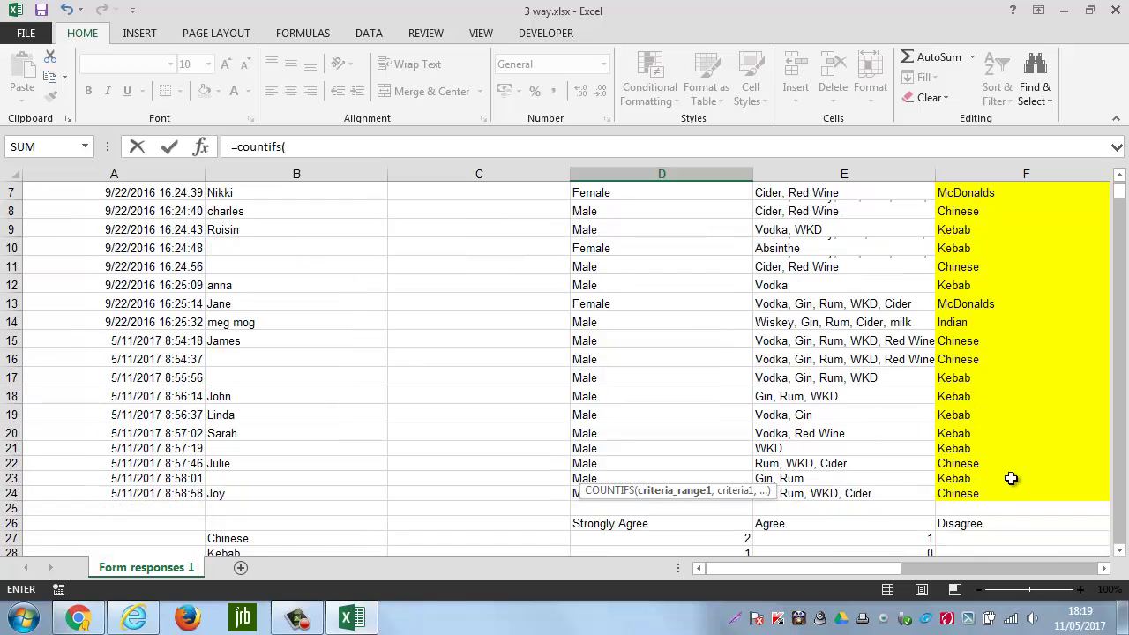
drag(1008, 497, 973, 212)
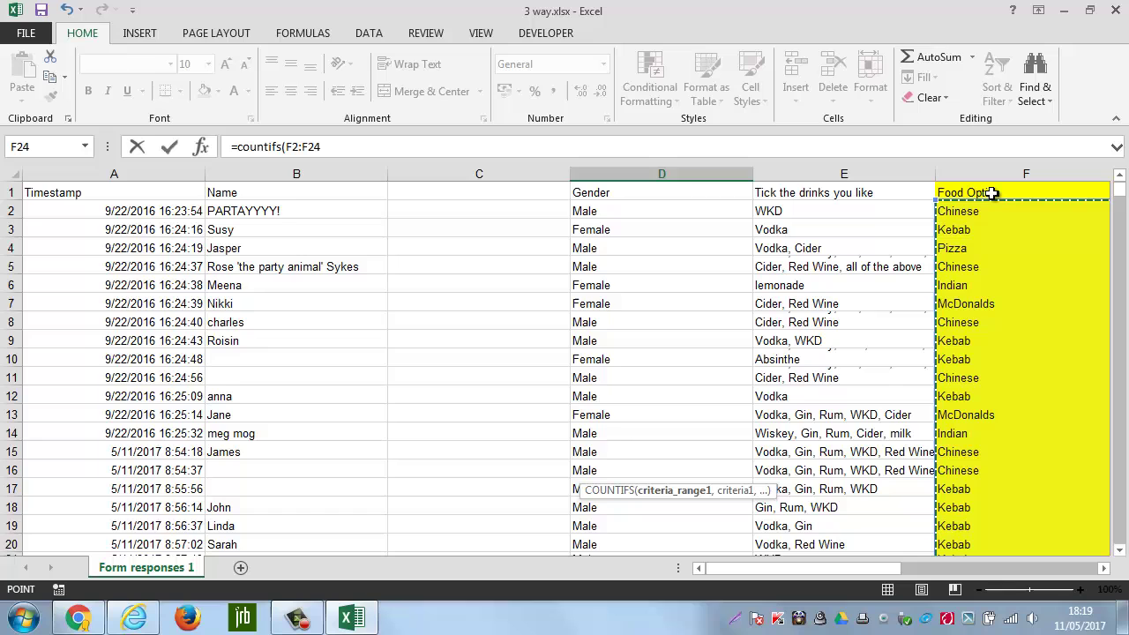
text(,)
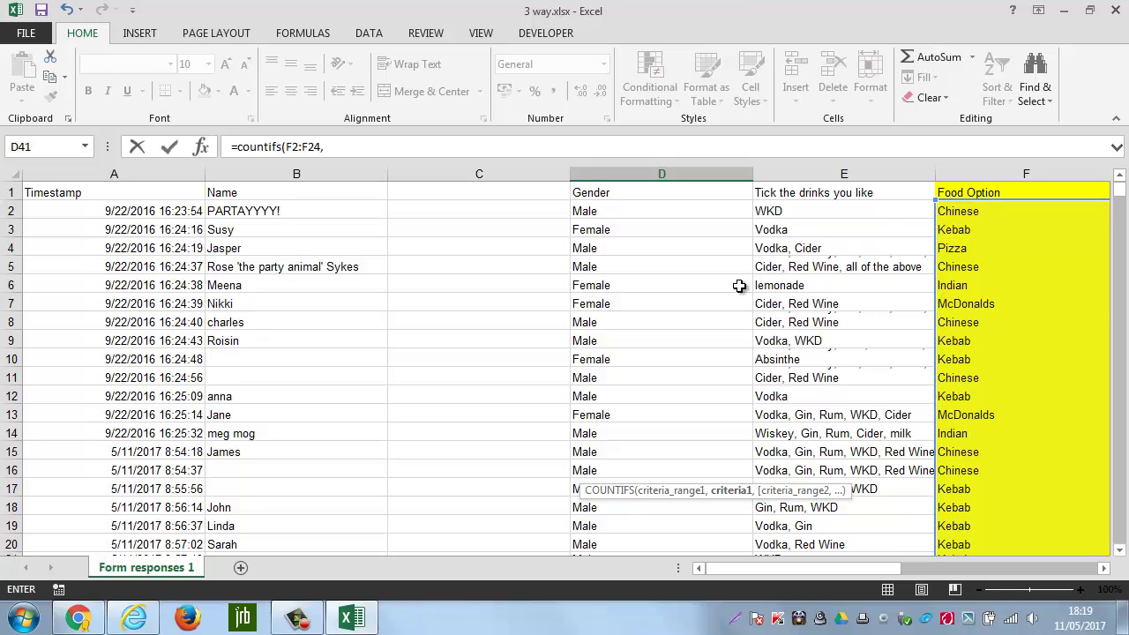
scroll(587, 305, down, 9)
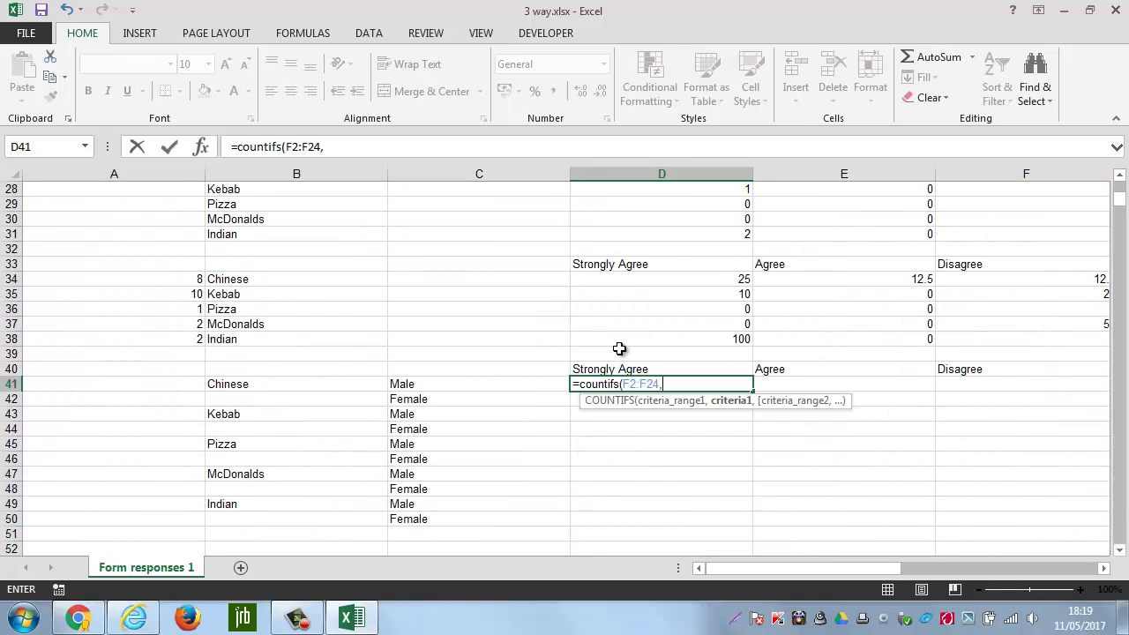
click(247, 383)
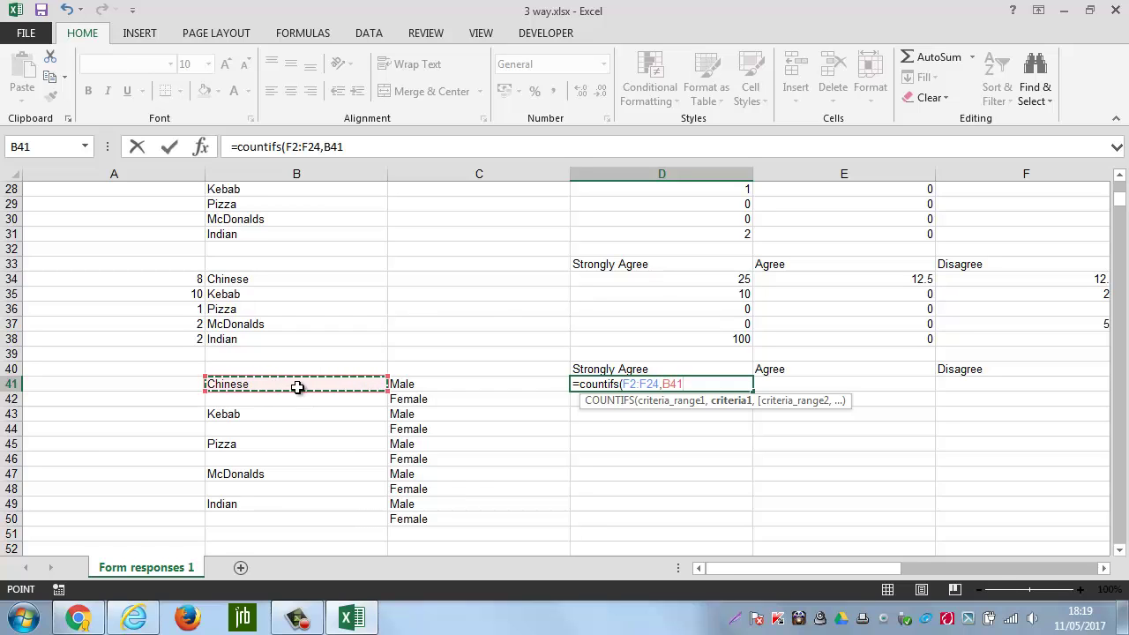
- Add gender range D2:D24 with criterion C41 (Male) to the formula
text(,)
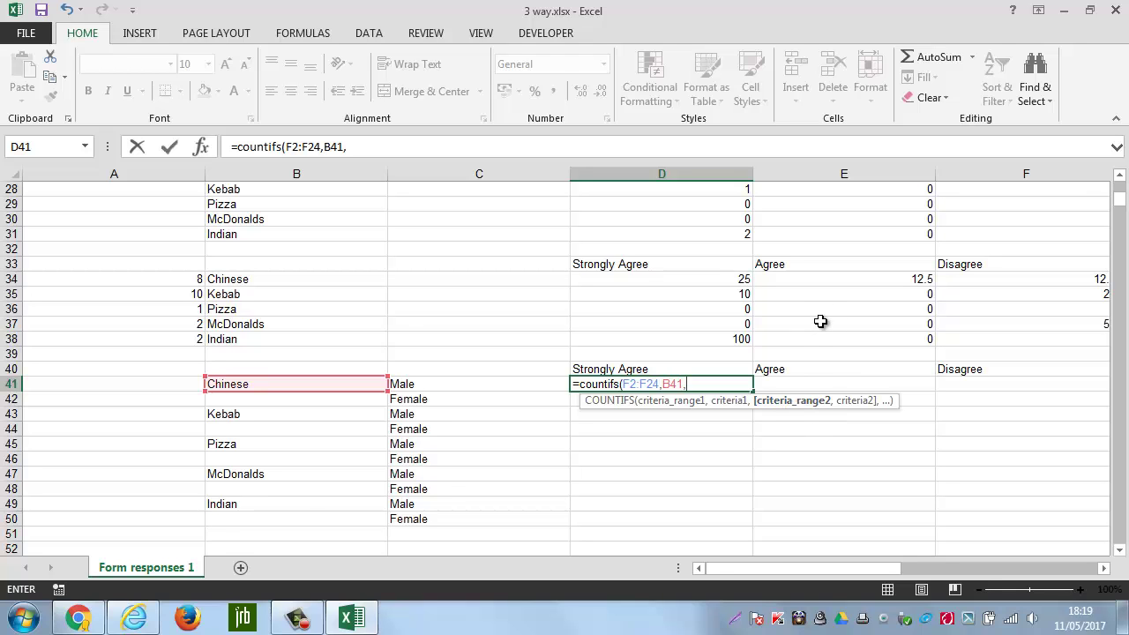
scroll(774, 337, up, 9)
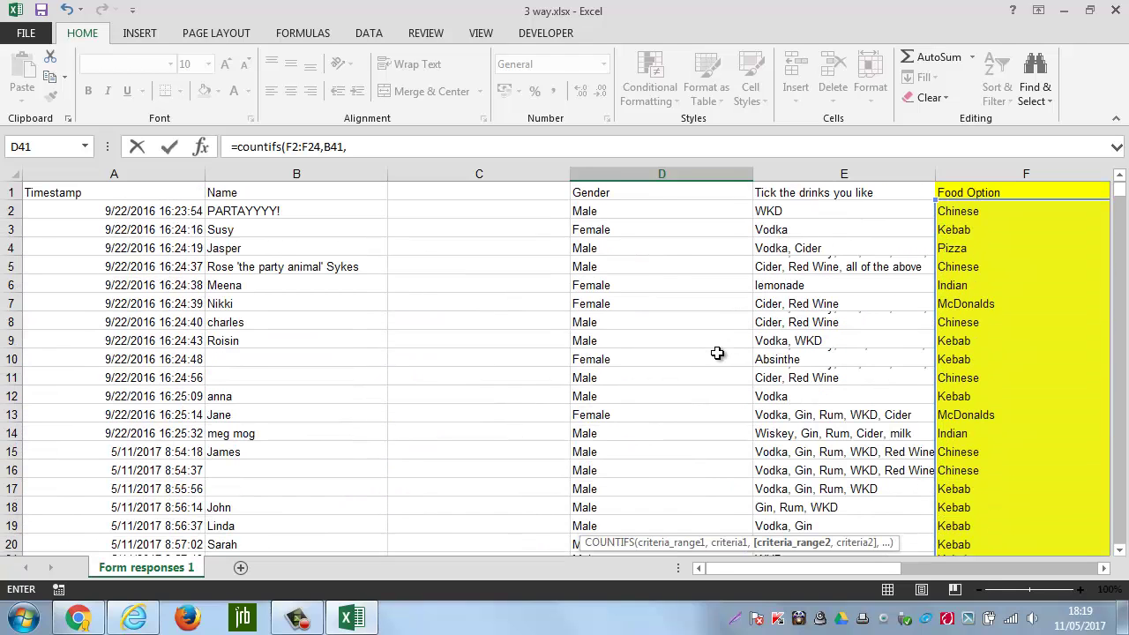
drag(643, 212, 638, 509)
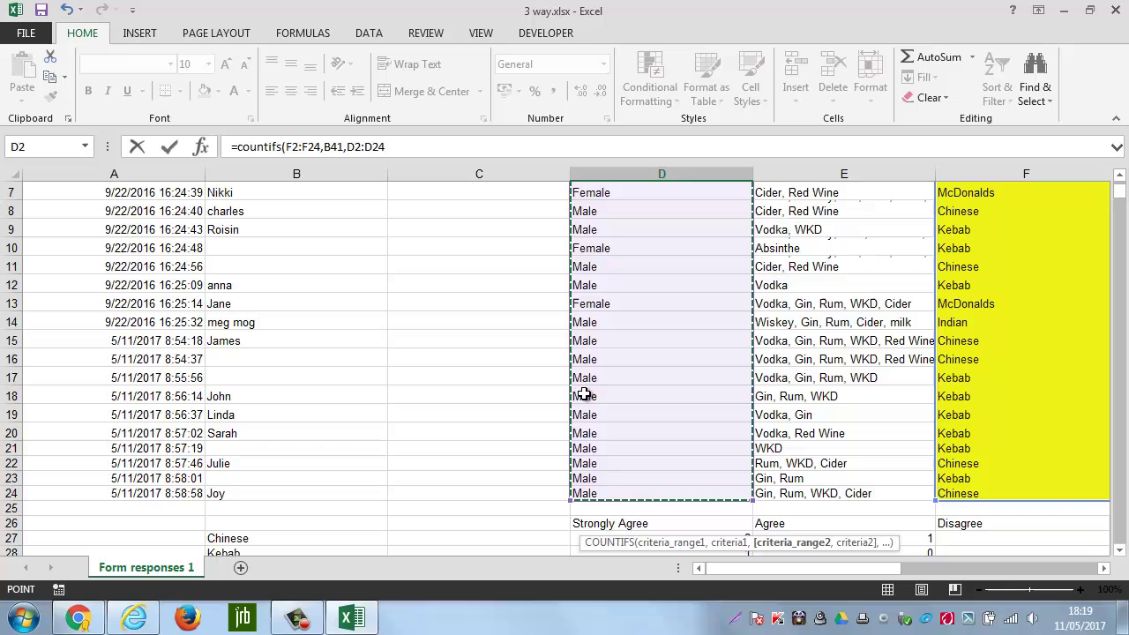
text(,)
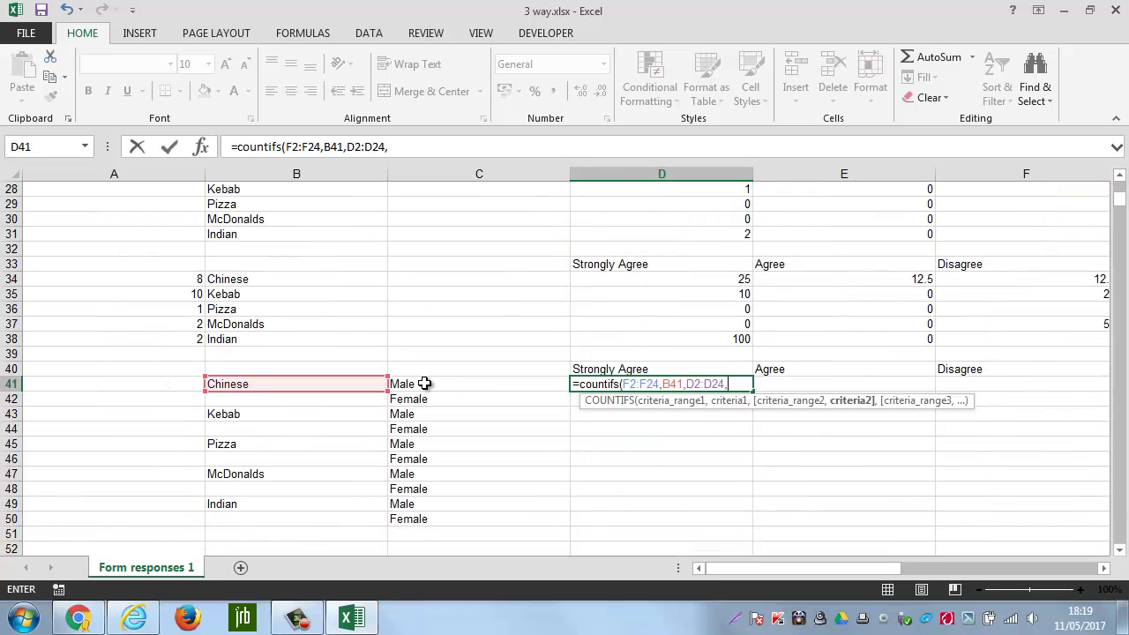
click(421, 384)
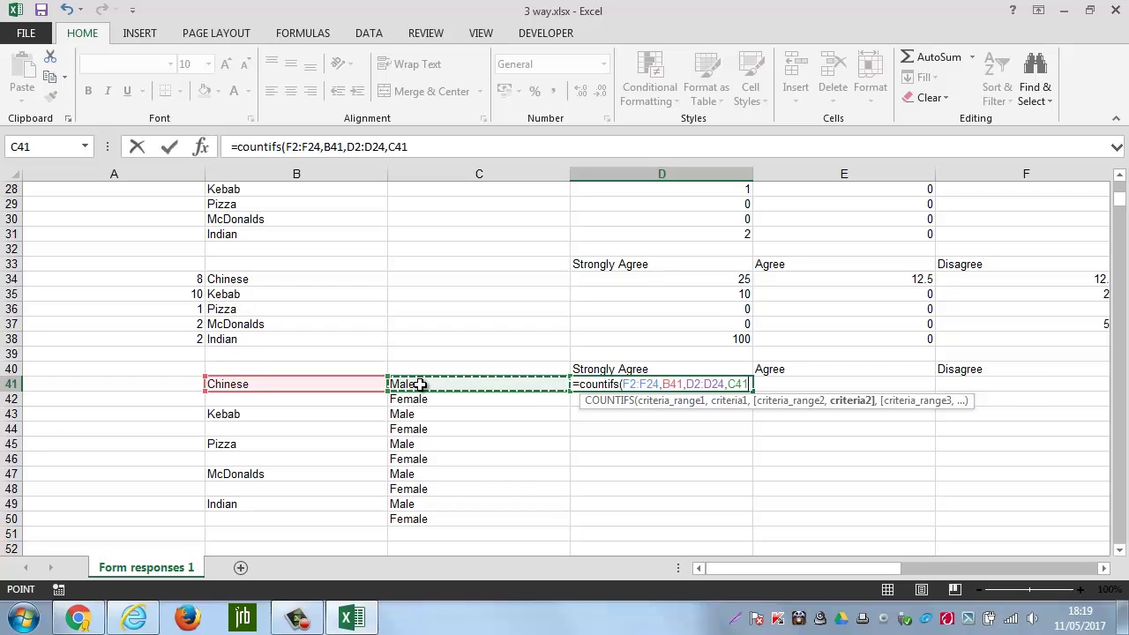
- Add range K2:K24 with criterion D40, the Strongly Agree heading, to the D41 formula
text(,)
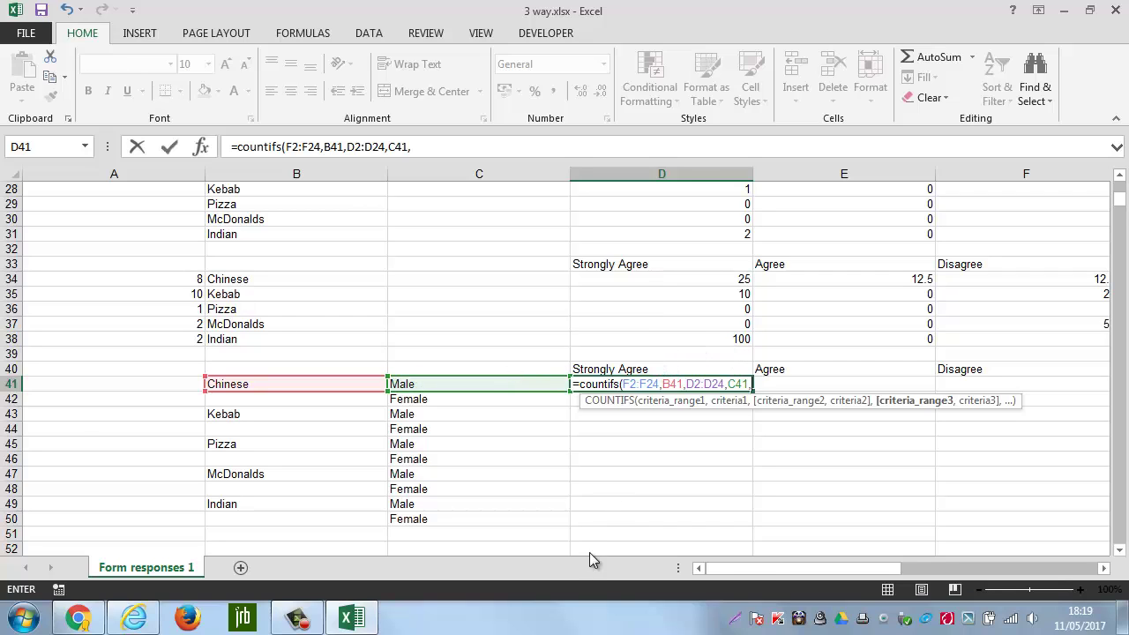
drag(774, 571, 854, 571)
scroll(610, 404, up, 7)
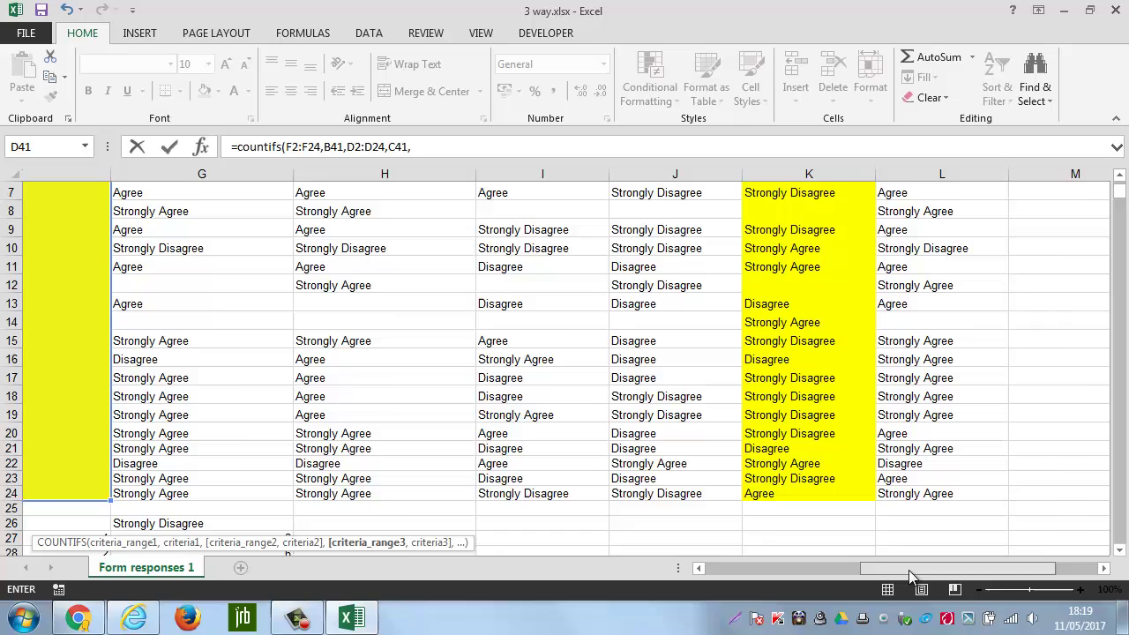
drag(911, 575, 922, 575)
drag(750, 496, 711, 217)
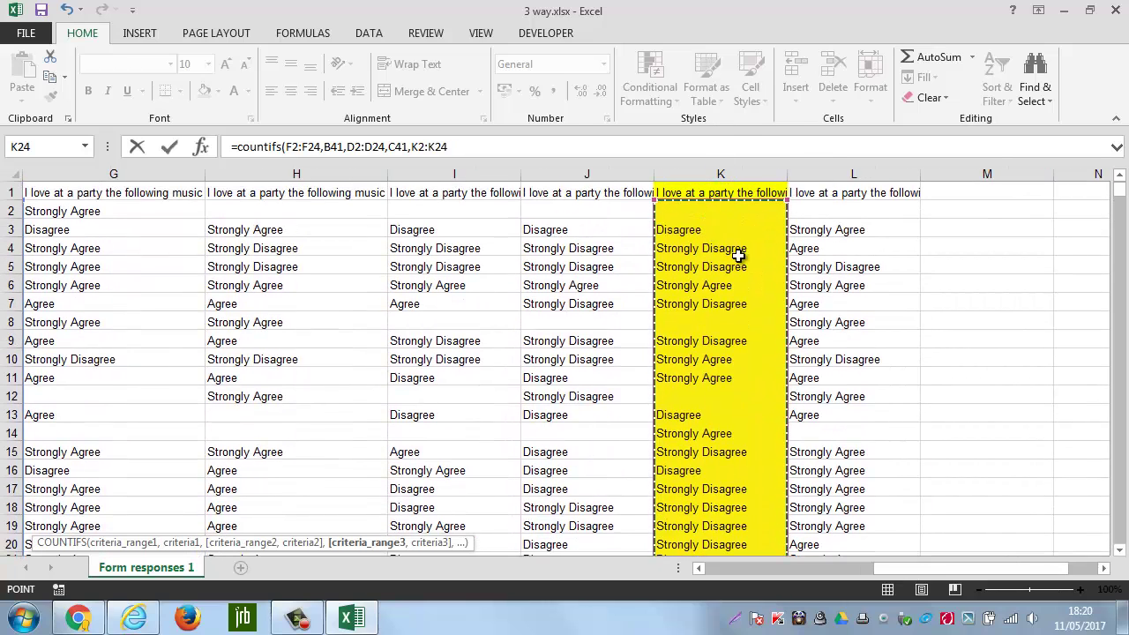
text(,)
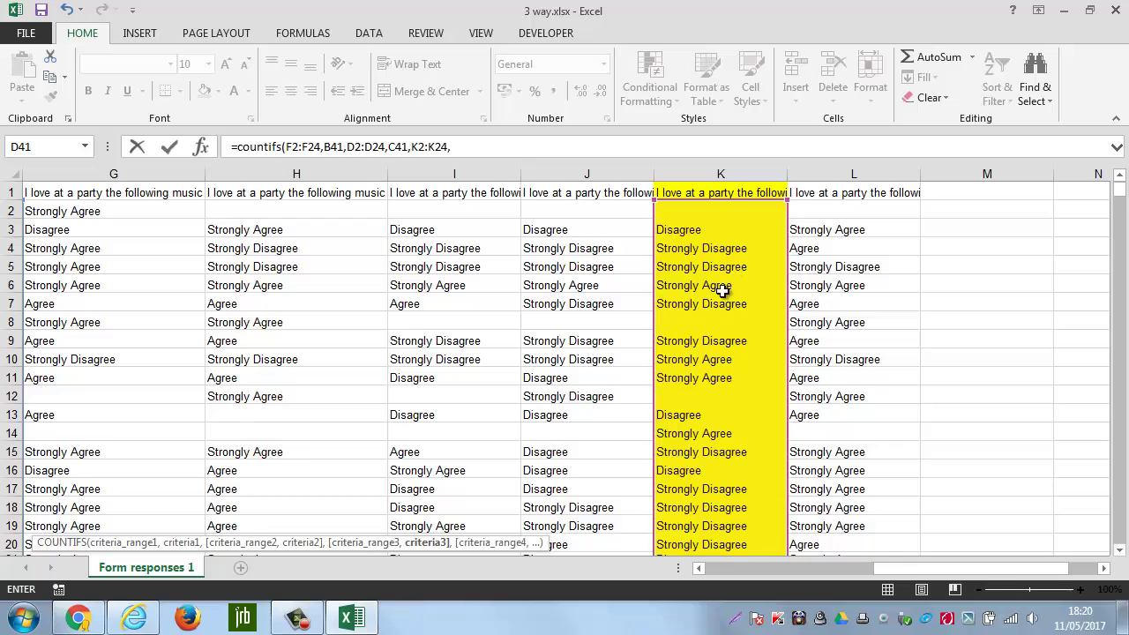
drag(911, 567, 706, 567)
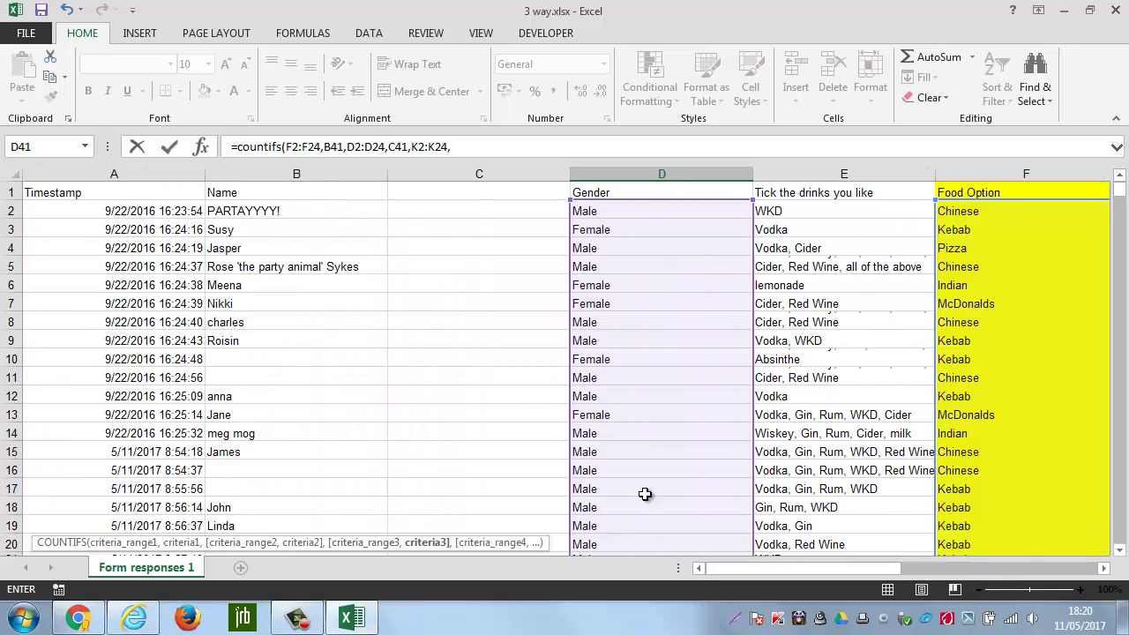
scroll(524, 400, down, 9)
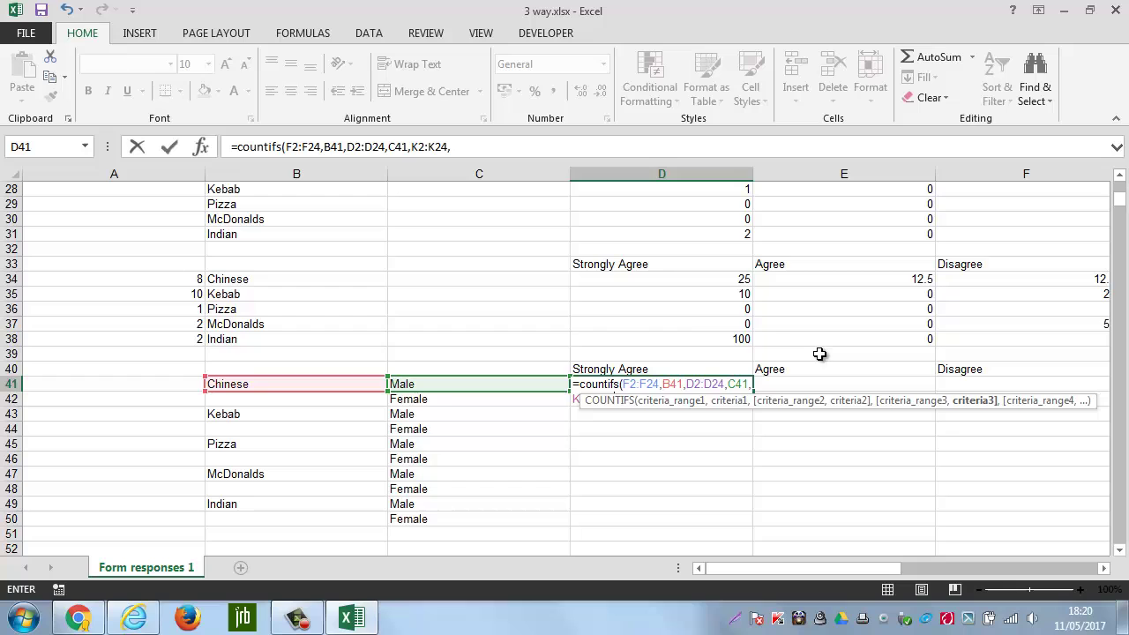
click(645, 368)
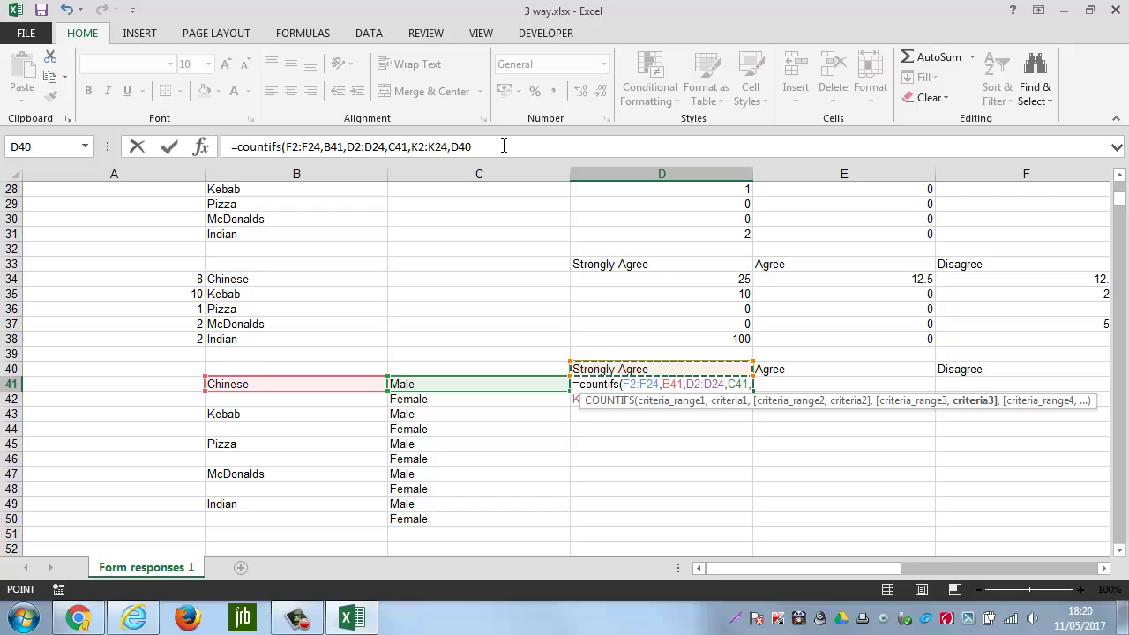
- Make the ranges F2:F24, D2:D24 and K2:K24 in D41's formula absolute
key(Return)
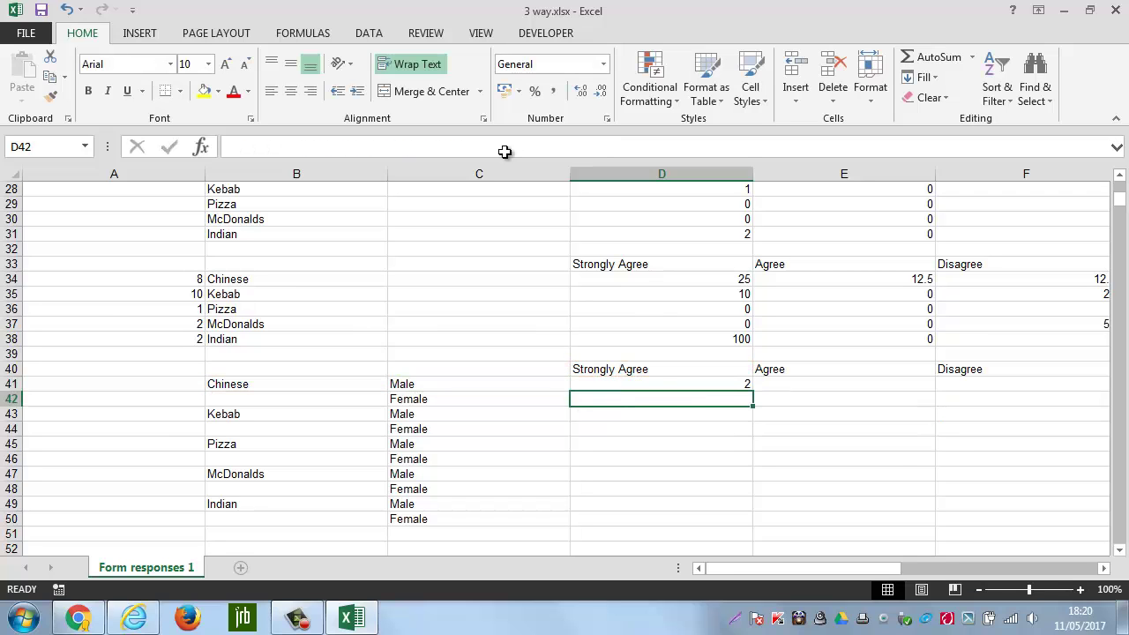
click(724, 386)
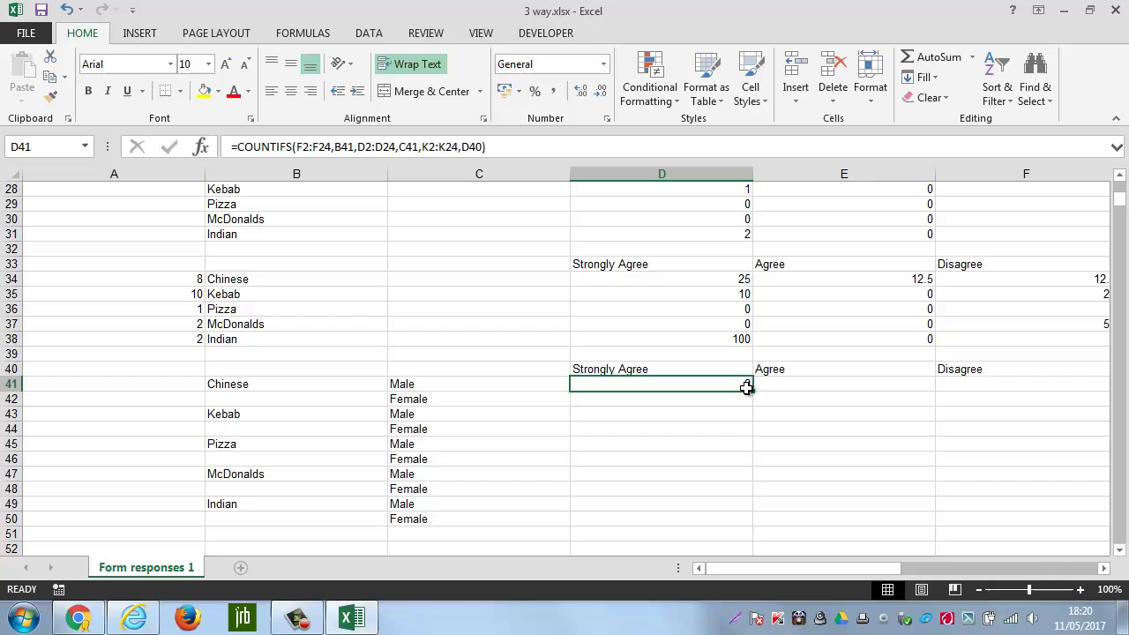
click(316, 146)
key(F4)
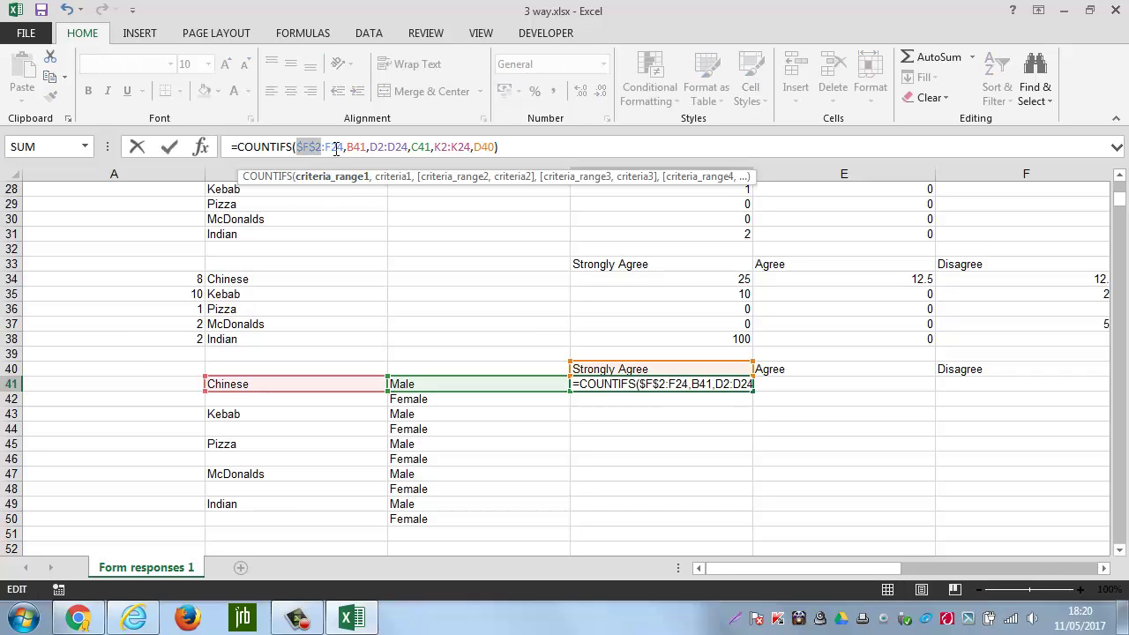
key(F4)
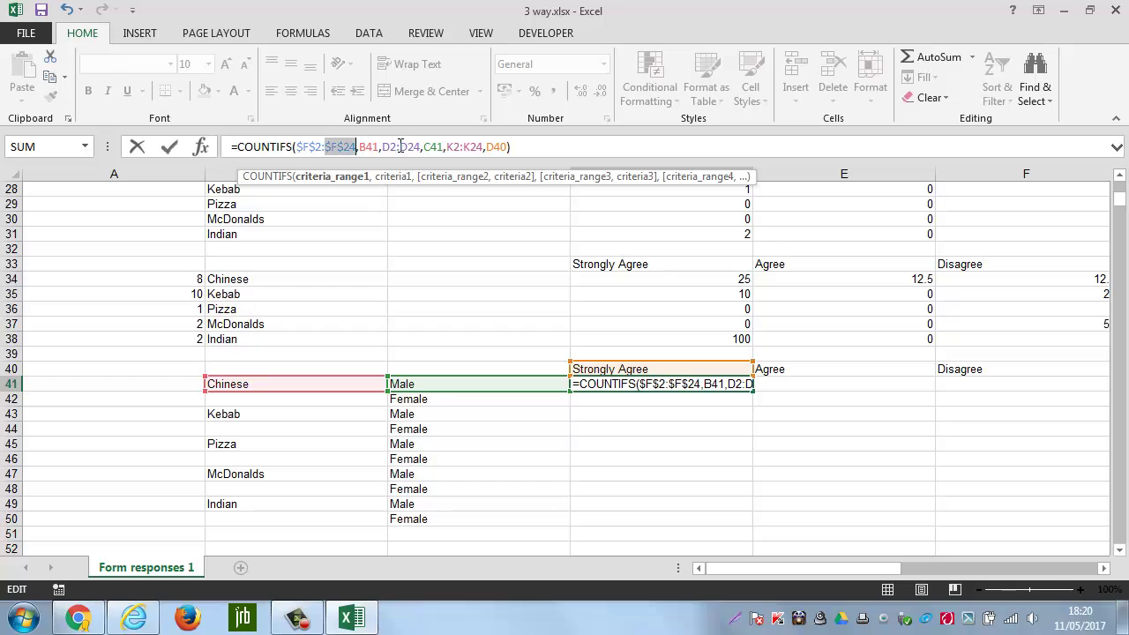
click(402, 147)
key(F4)
click(387, 146)
key(F4)
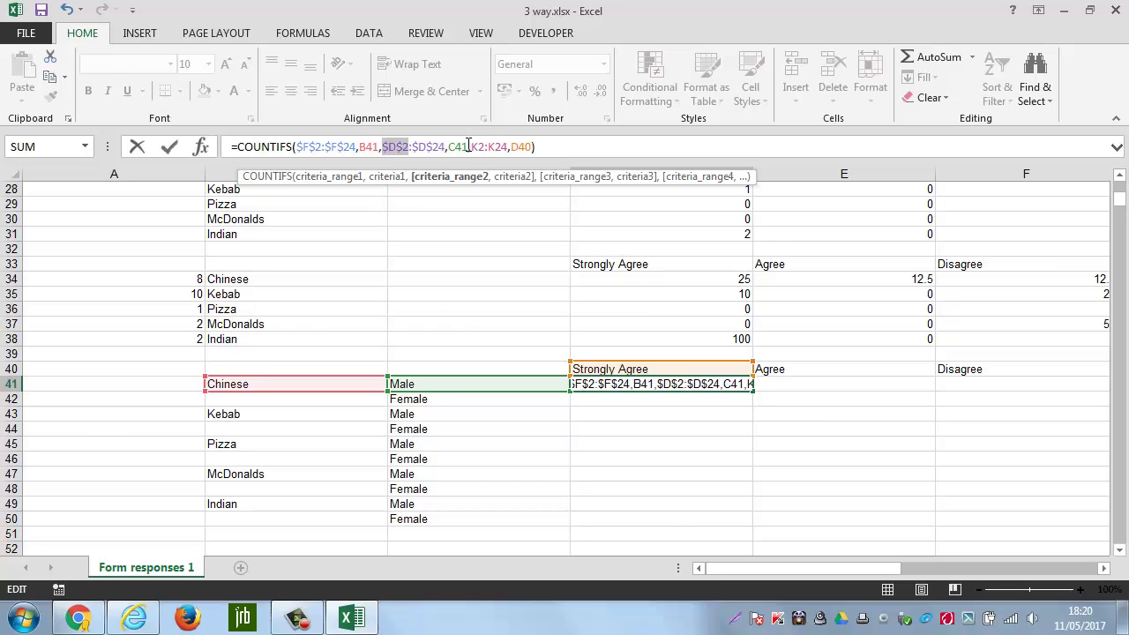
click(484, 146)
key(F4)
click(508, 147)
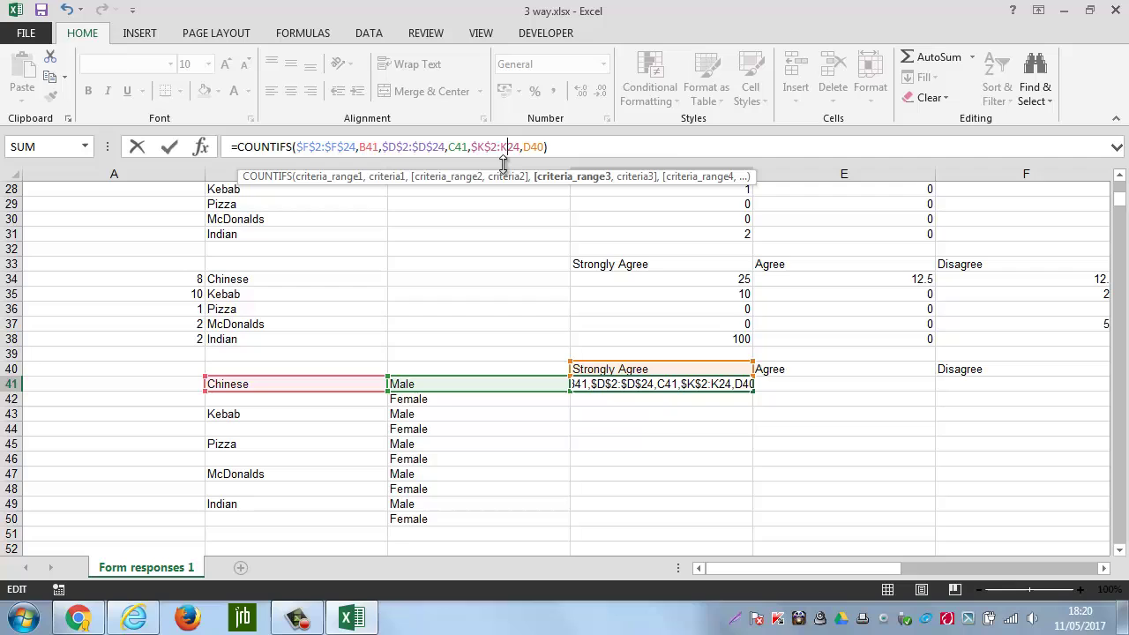
key(F4)
click(404, 147)
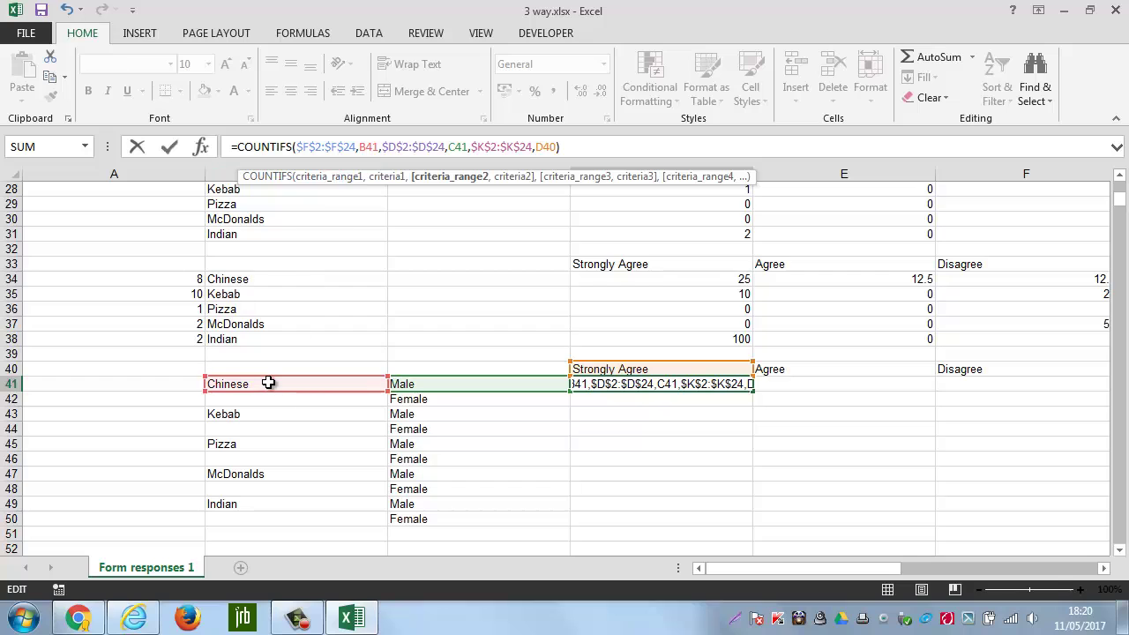
- Change the criteria to $B41, $C41 and D$40 and enter the formula, returning 2
click(361, 148)
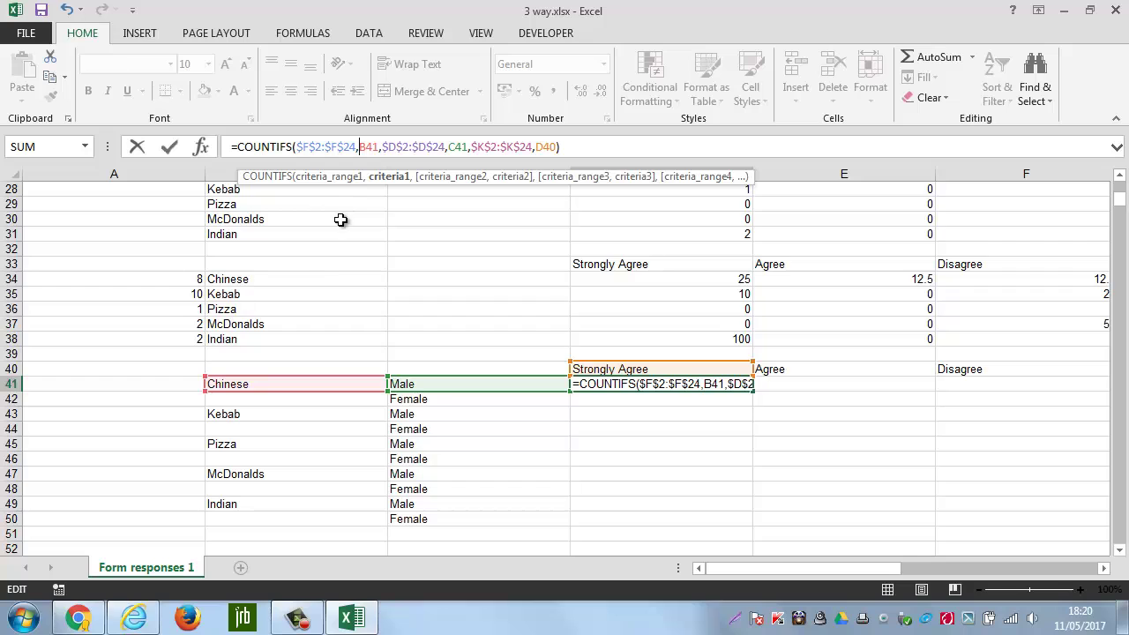
text($)
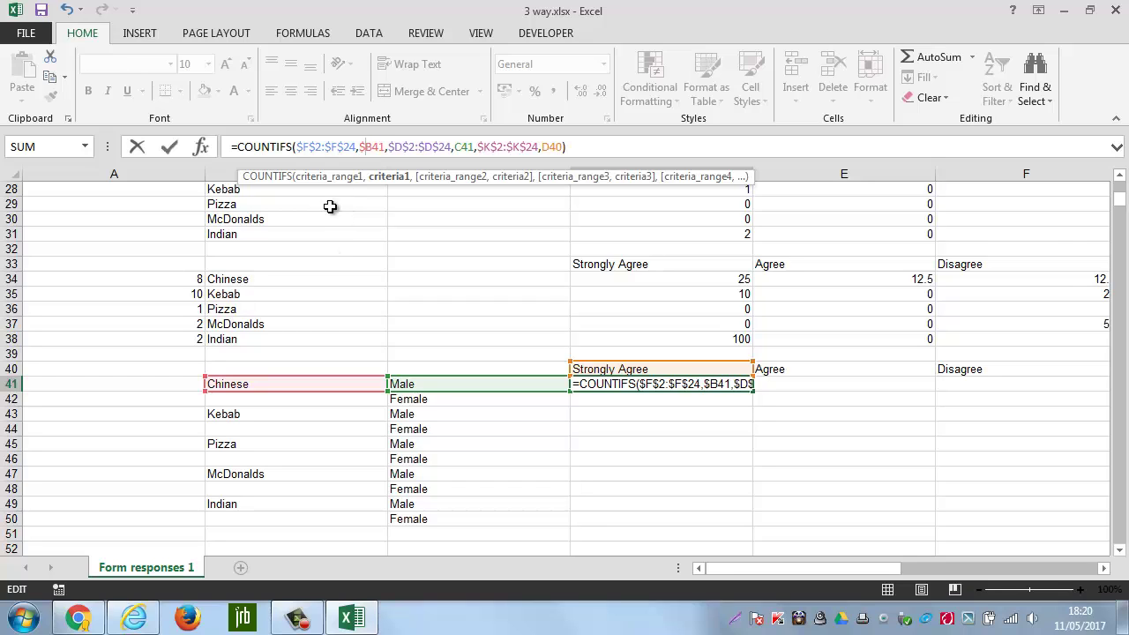
click(454, 147)
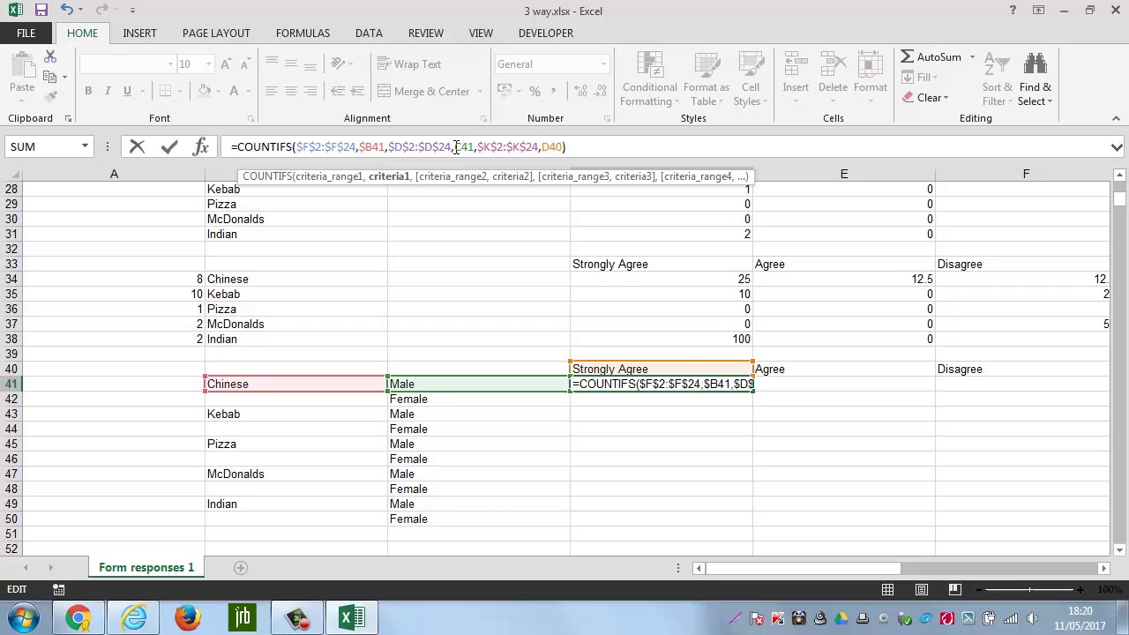
text($)
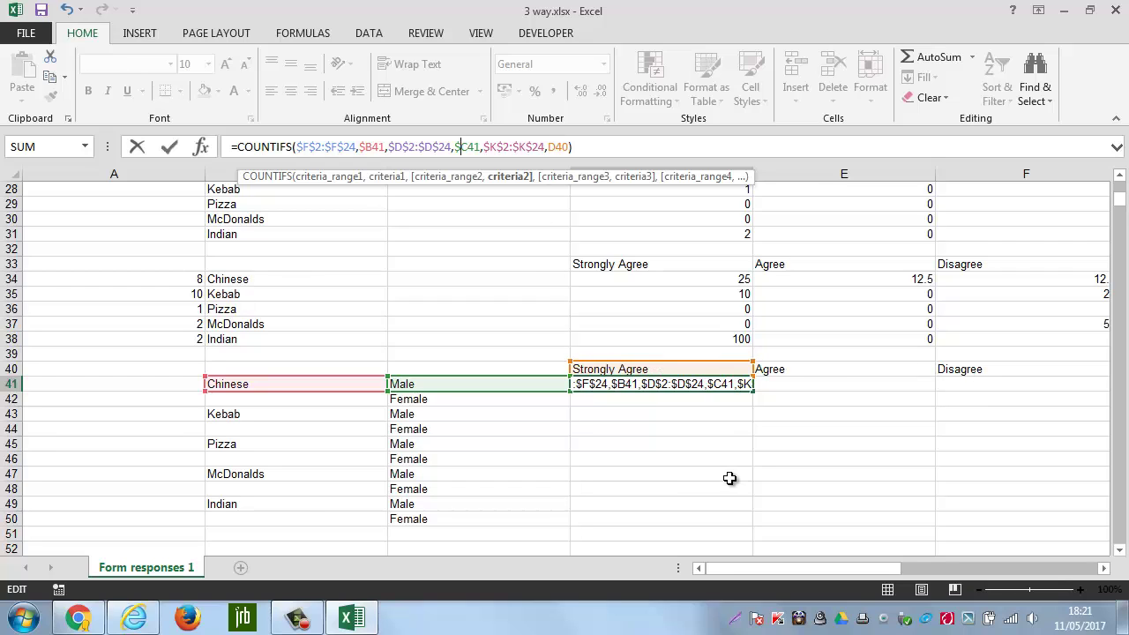
click(557, 146)
text($)
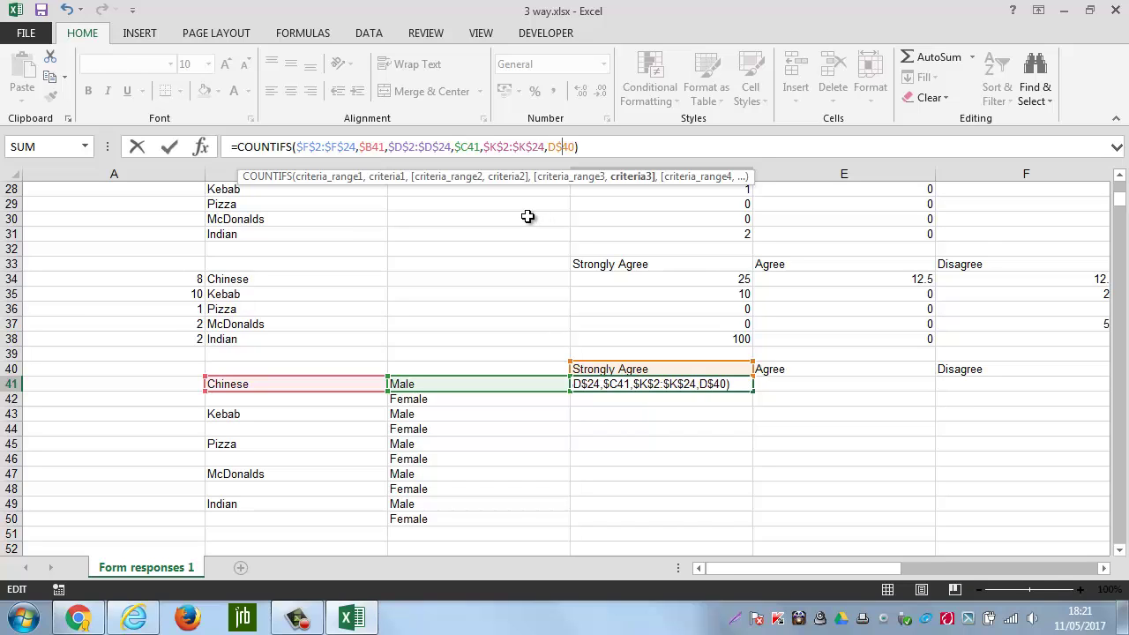
key(Return)
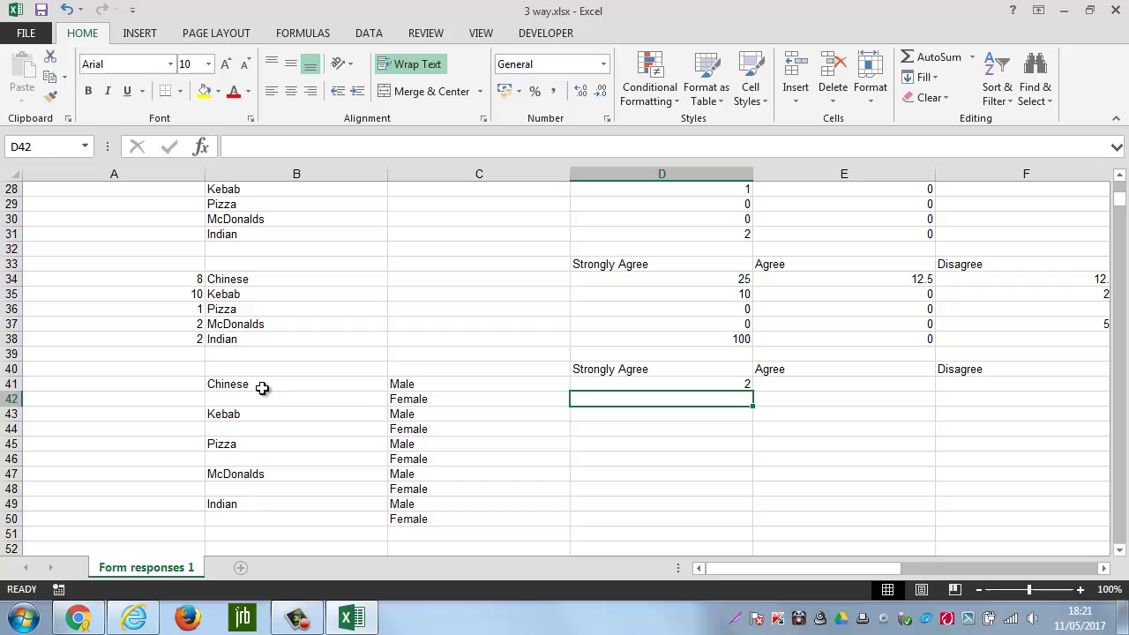
- Copy Chinese, Kebab, Pizza, McDonalds and Indian down into each Female row in column B
click(237, 399)
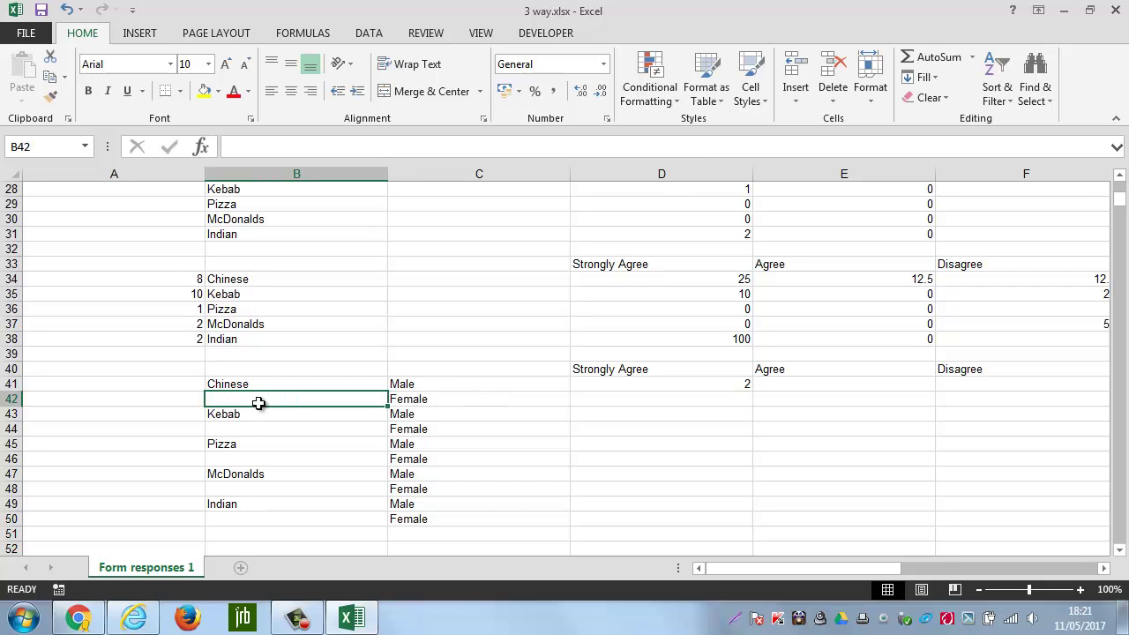
click(284, 383)
drag(386, 392, 391, 526)
click(363, 412)
click(384, 443)
click(381, 477)
click(374, 502)
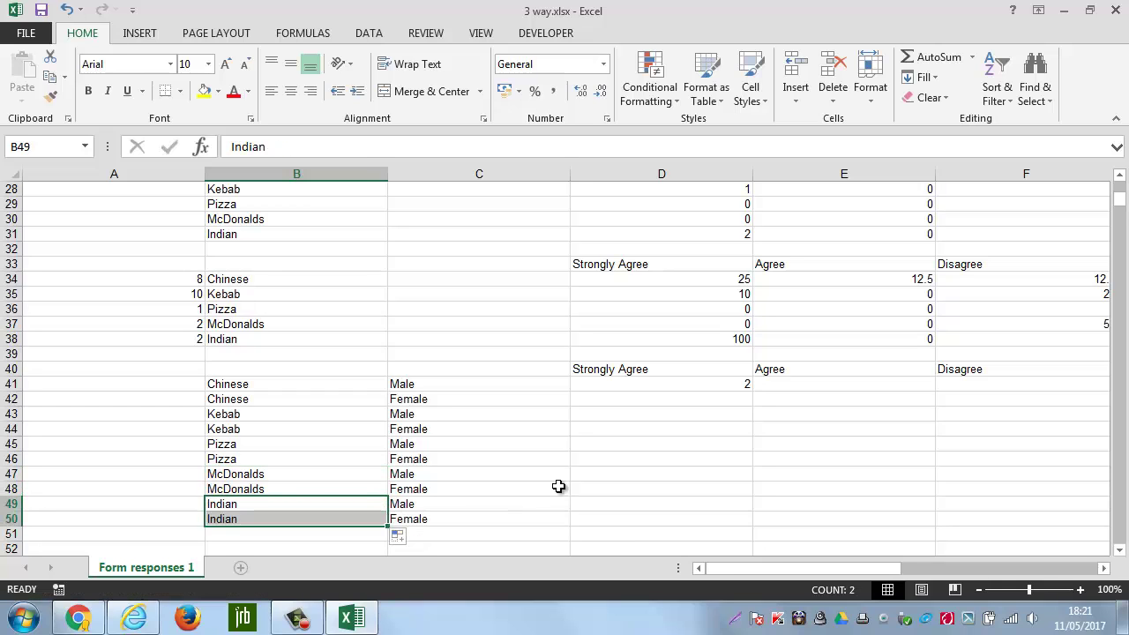
click(557, 486)
click(664, 386)
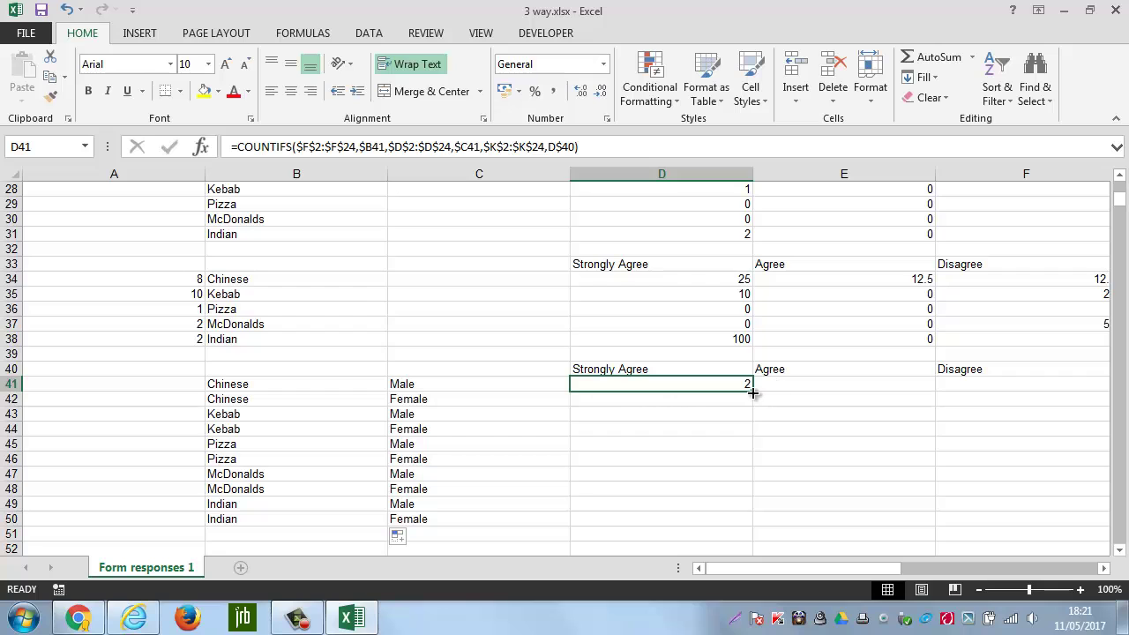
- Fill D41's COUNTIFS formula across to G and down to row 50, clearing extra row 51
mouse_move(752, 393)
mouse_down()
mouse_move(1103, 385)
mouse_move(750, 391)
mouse_up()
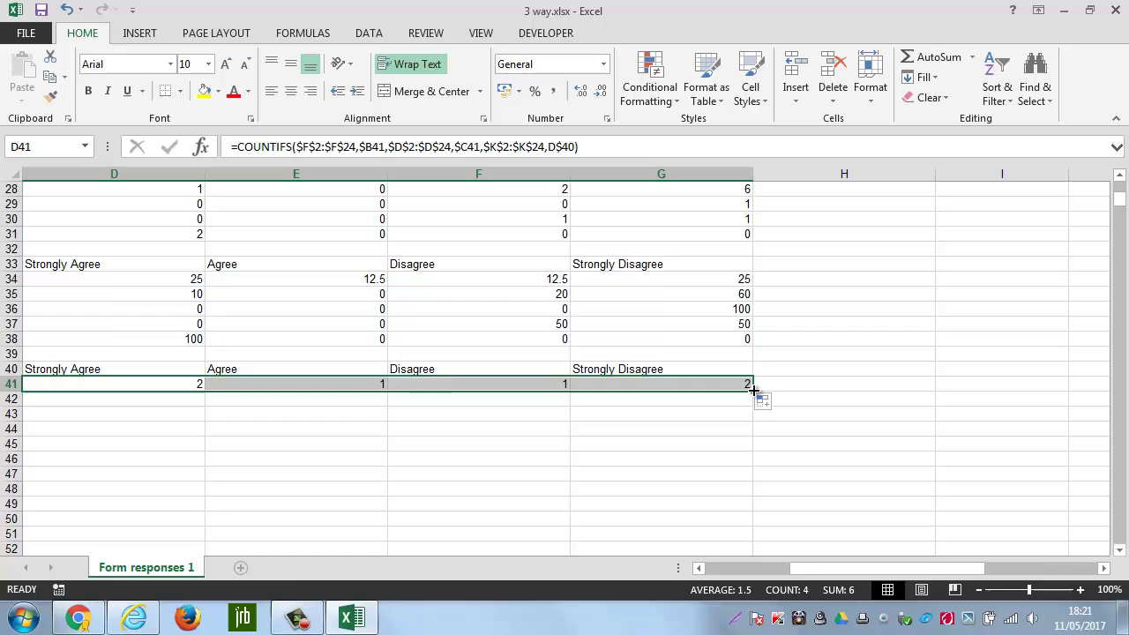
drag(745, 438, 718, 547)
drag(829, 570, 738, 579)
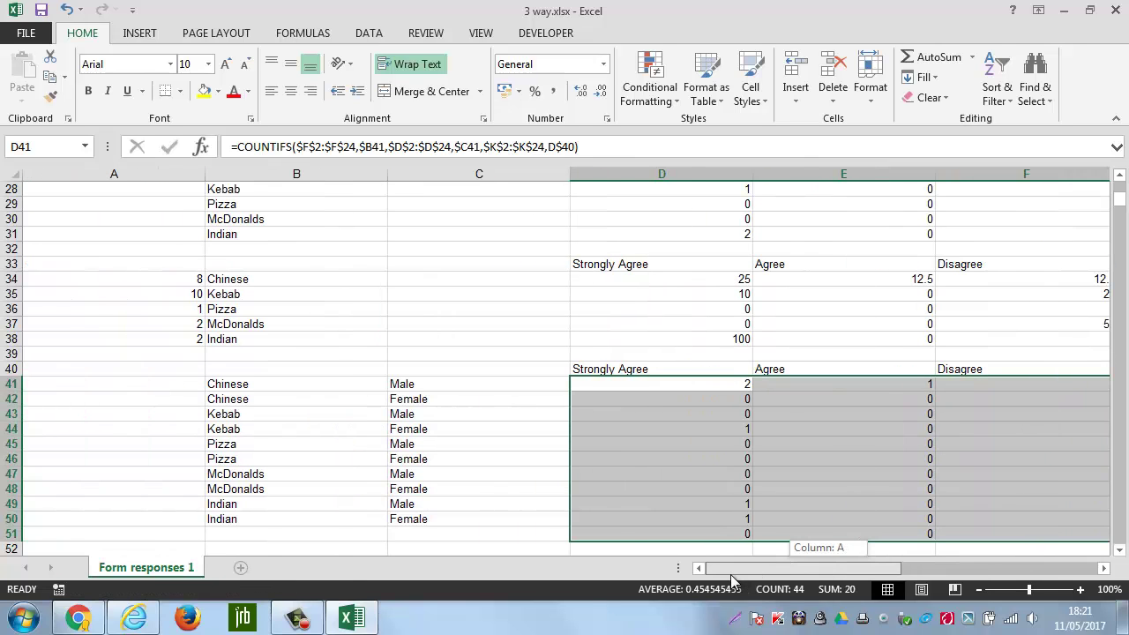
drag(653, 533, 732, 530)
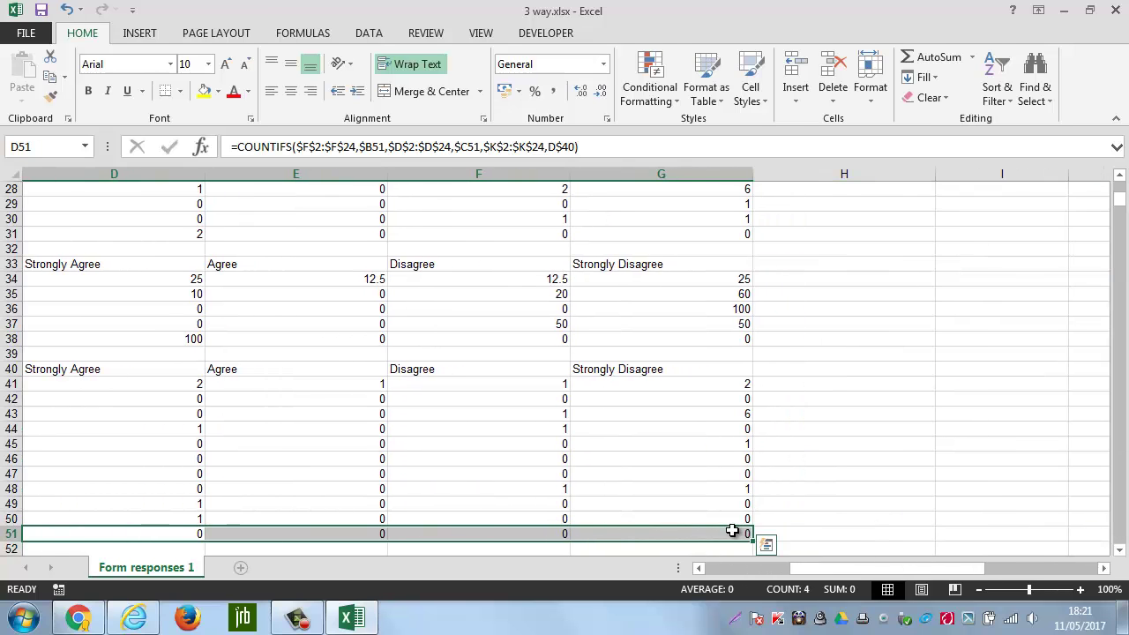
key(Delete)
click(644, 491)
drag(889, 569, 804, 580)
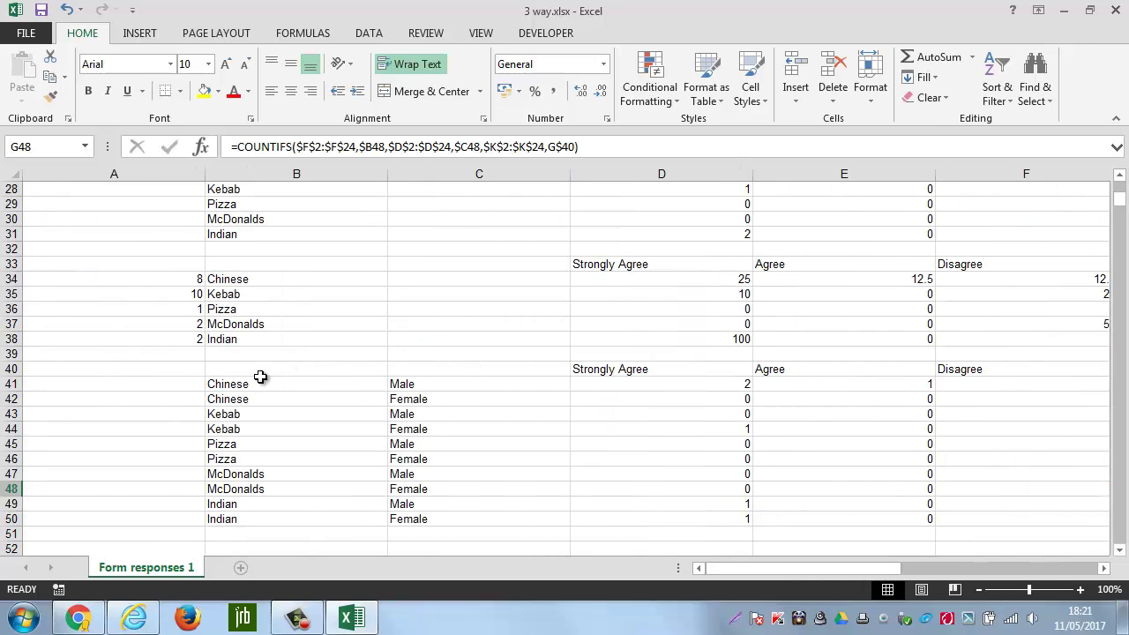
- Insert a trial clustered column chart of the count table, then delete it
drag(272, 371, 706, 517)
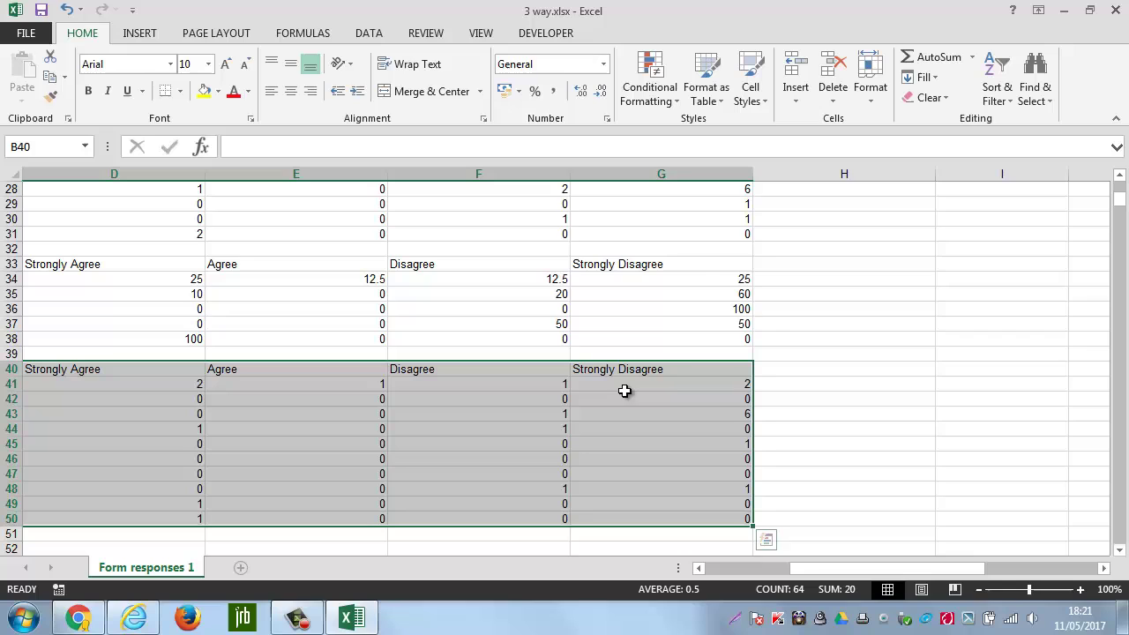
click(152, 37)
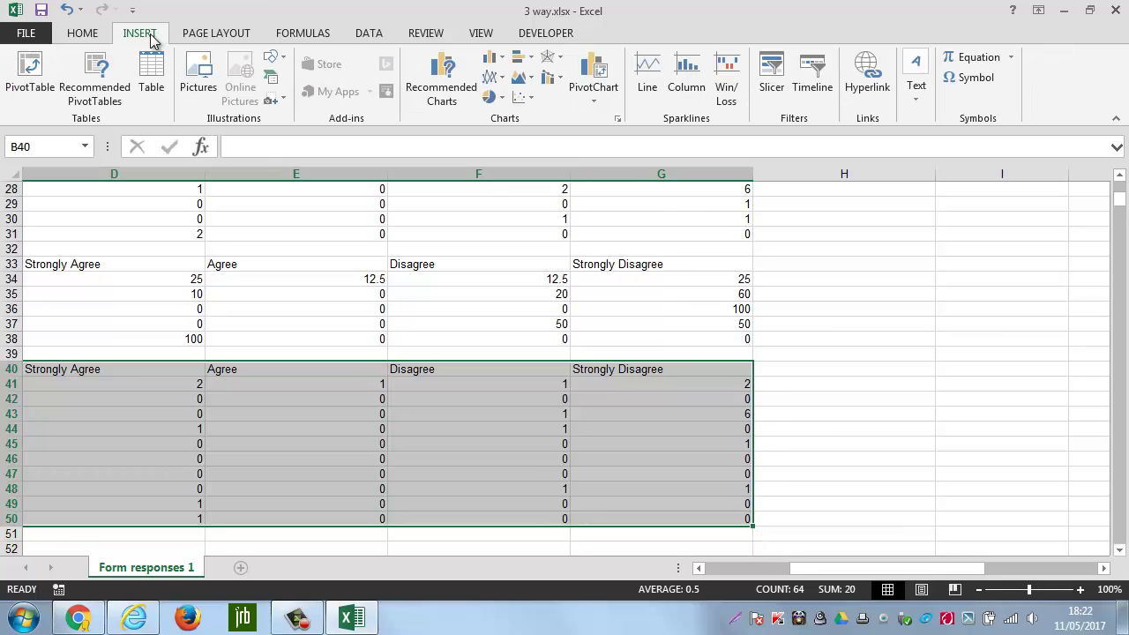
click(496, 61)
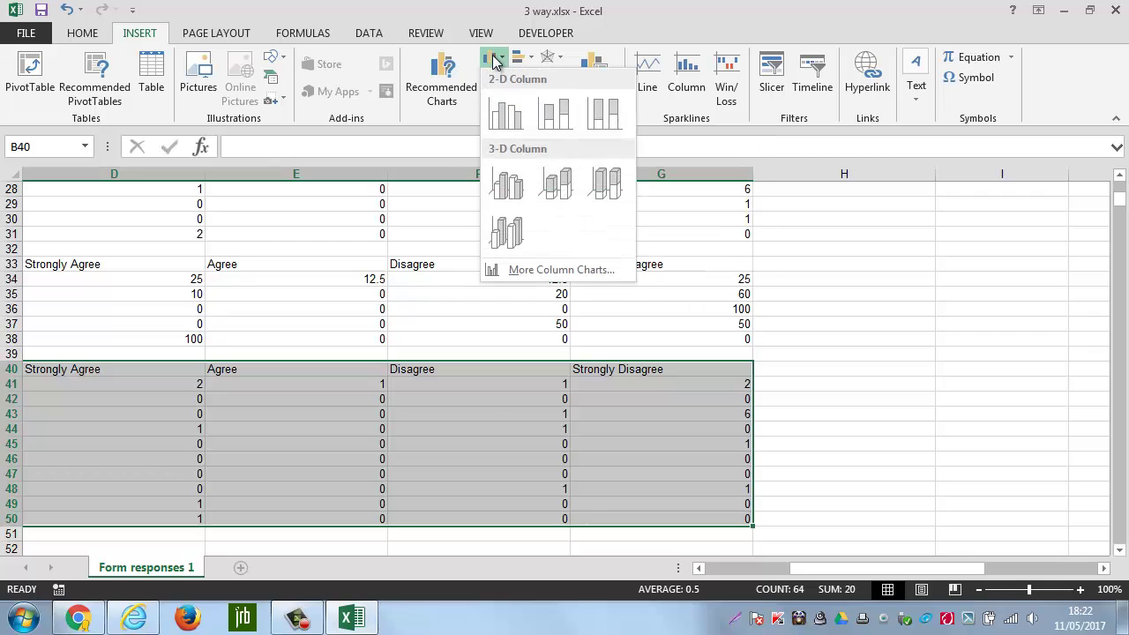
click(508, 117)
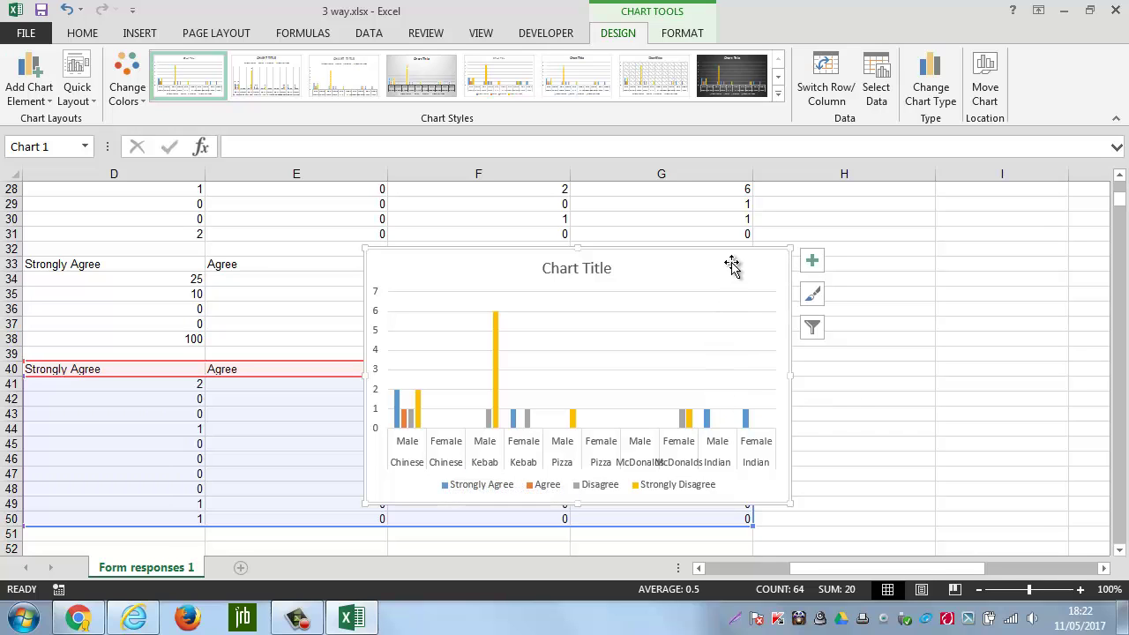
key(Delete)
- Copy the count table B40:G50 and paste it back over itself as values
drag(822, 570, 736, 570)
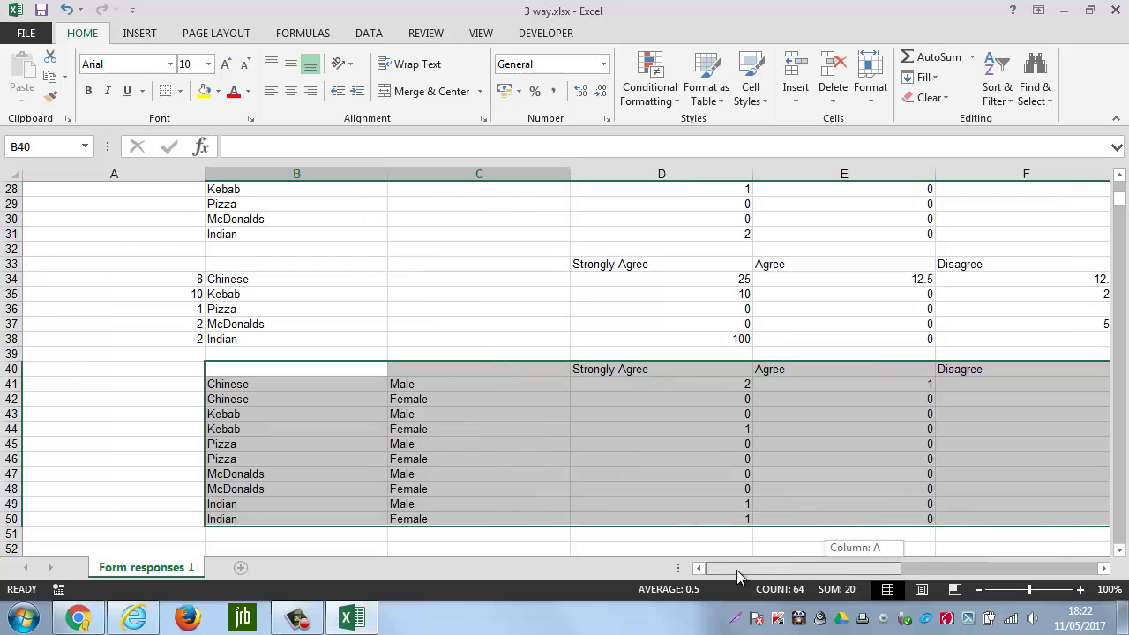
click(699, 385)
click(697, 415)
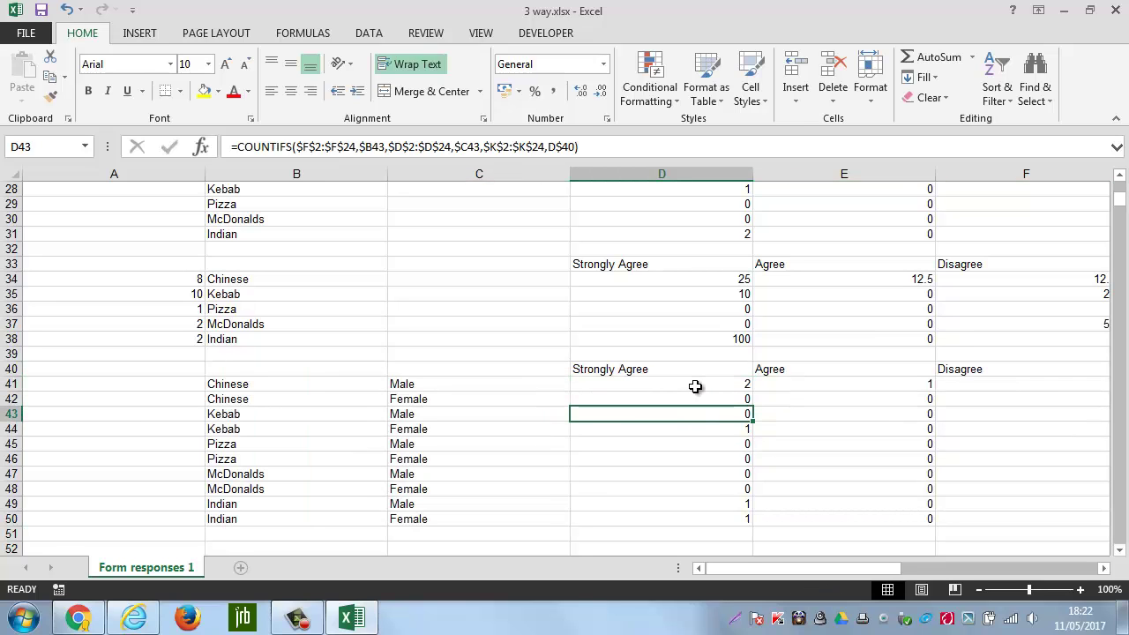
drag(311, 372, 715, 524)
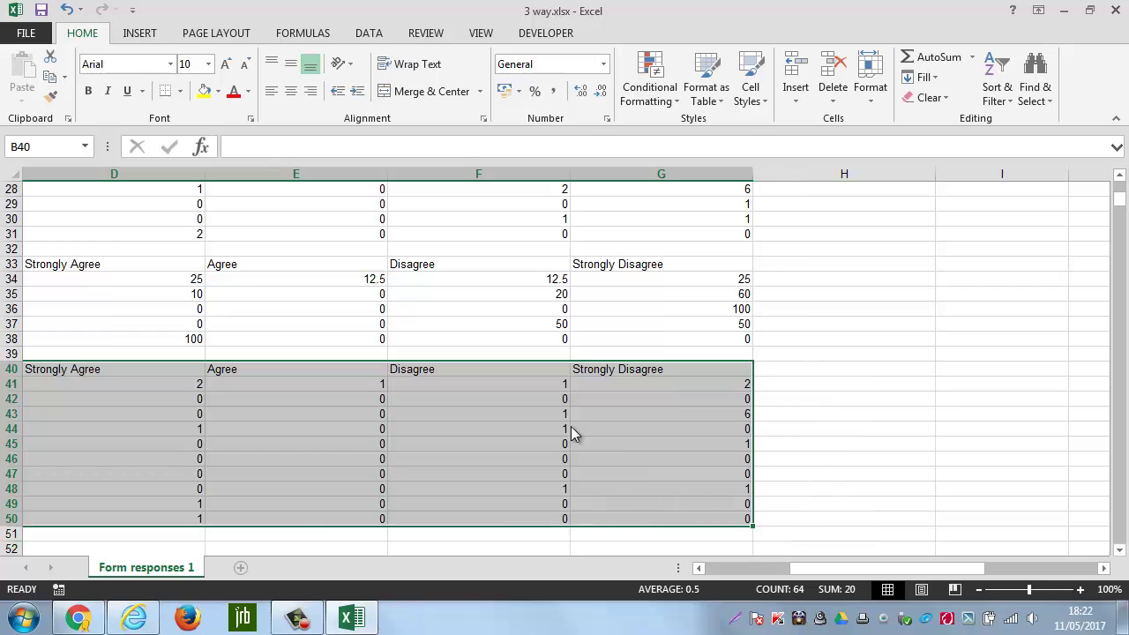
right_click(571, 433)
click(613, 106)
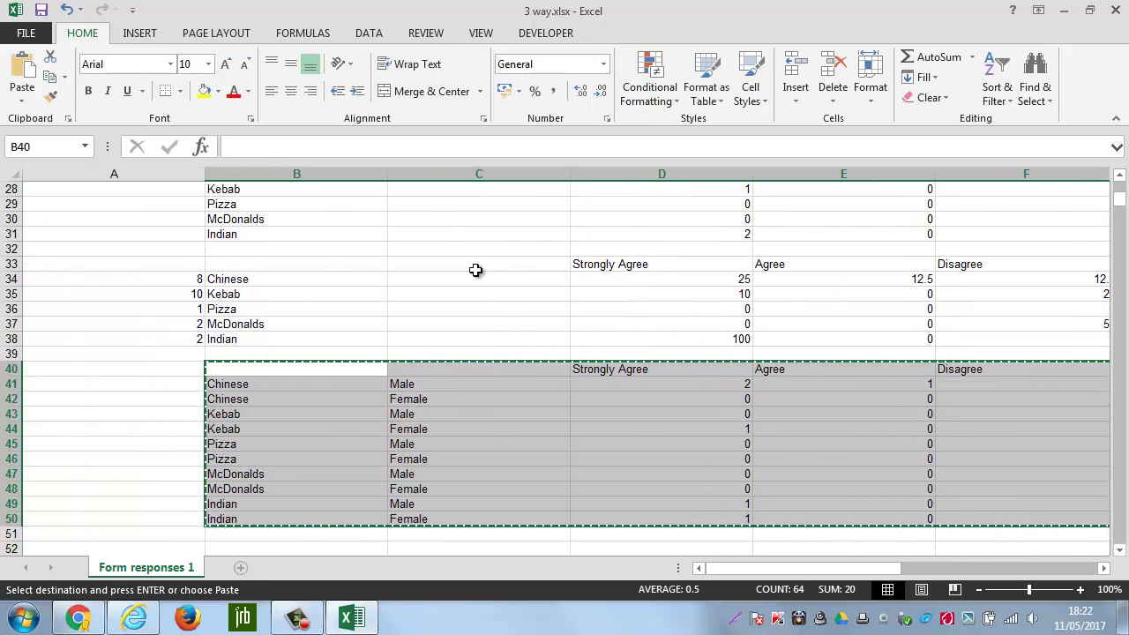
right_click(322, 379)
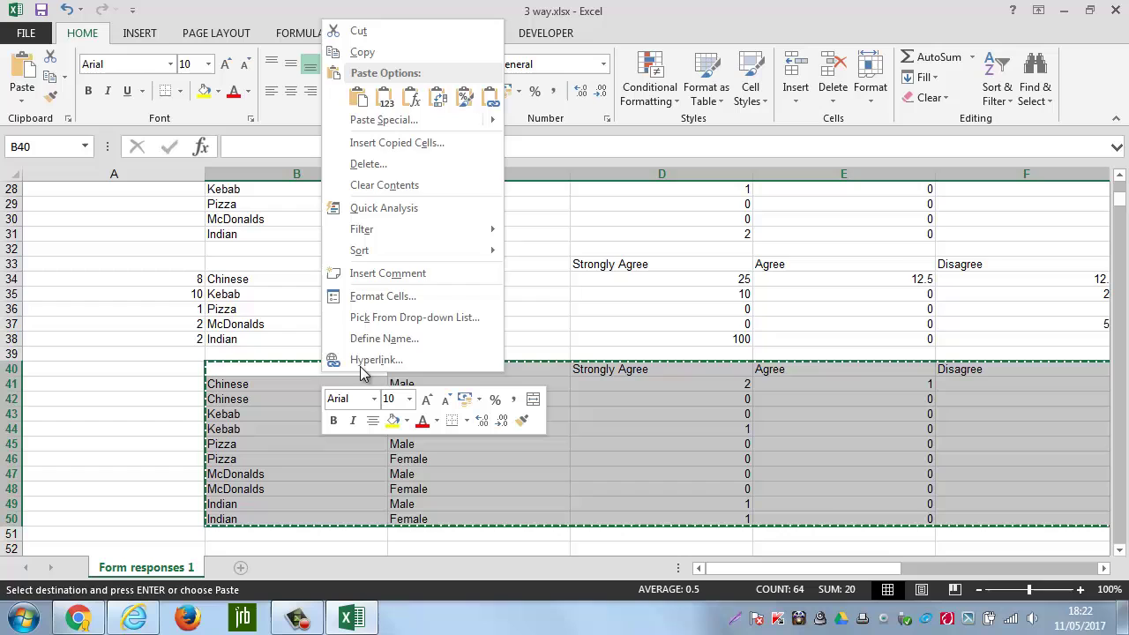
click(385, 104)
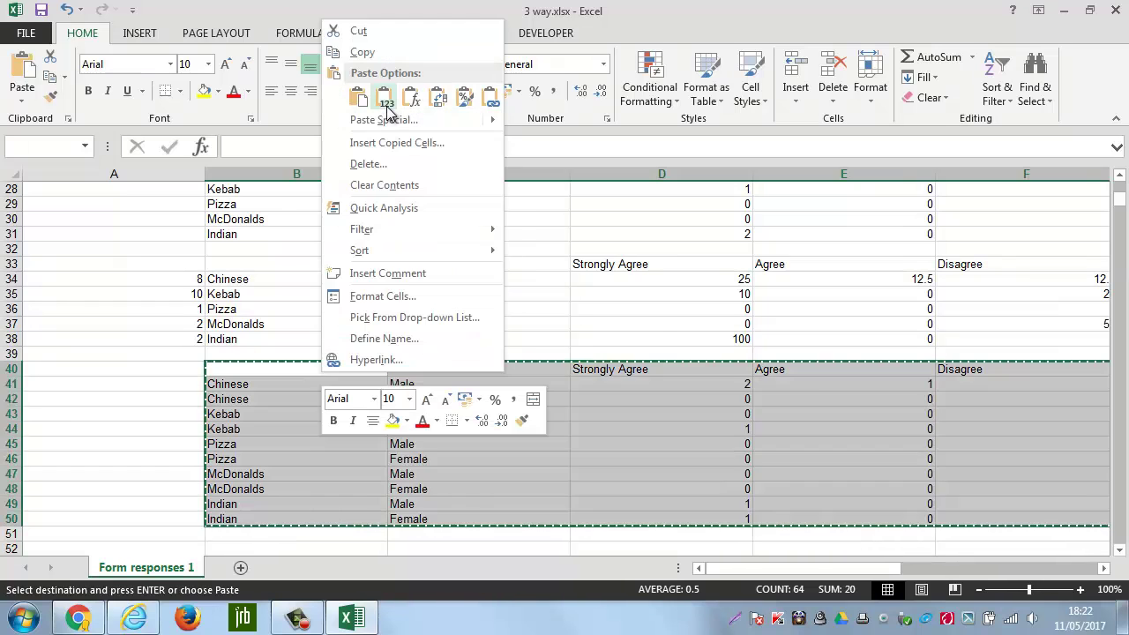
click(384, 104)
- Check that the pasted gender labels and counts are now plain values
click(446, 410)
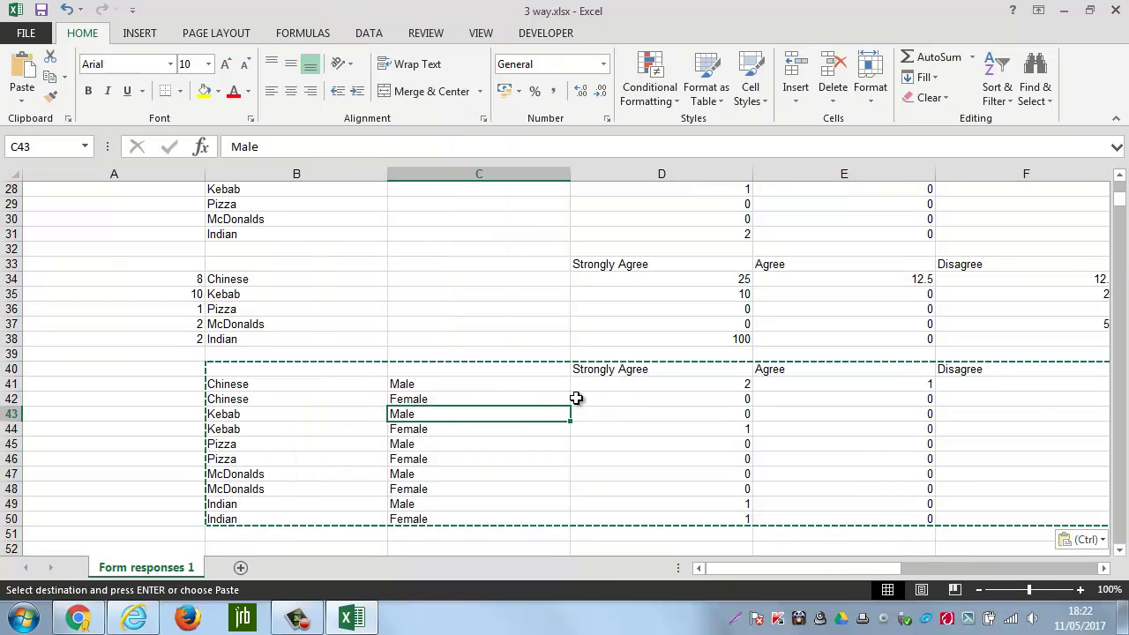
click(684, 388)
click(680, 410)
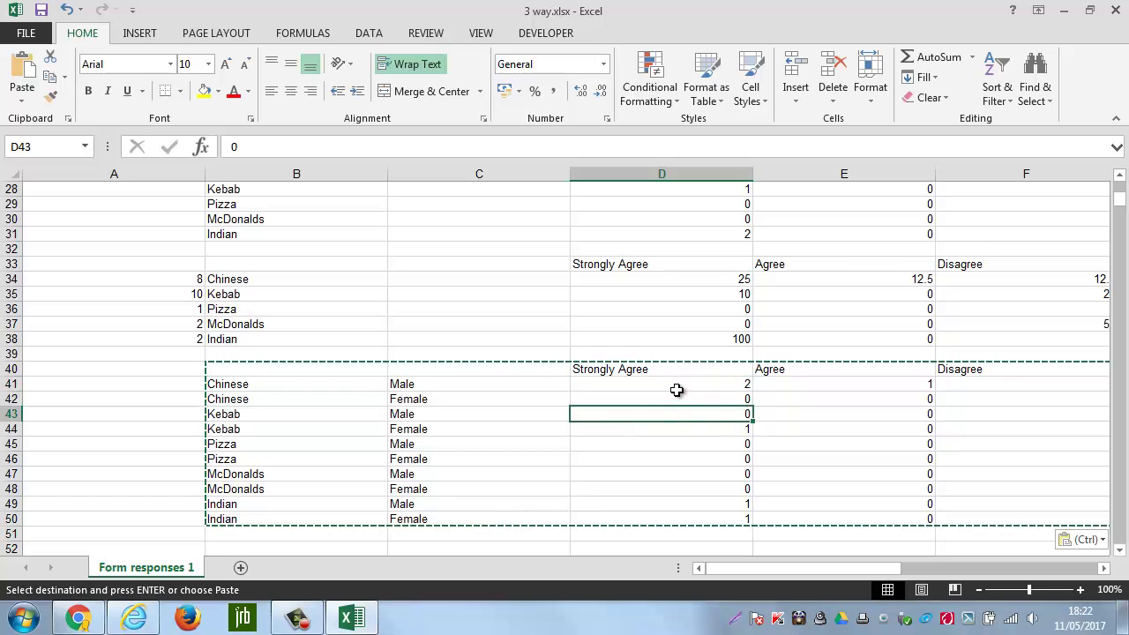
click(676, 388)
click(676, 433)
- Clear the repeated food labels in B42, B44, B46, B48 and B50
click(290, 401)
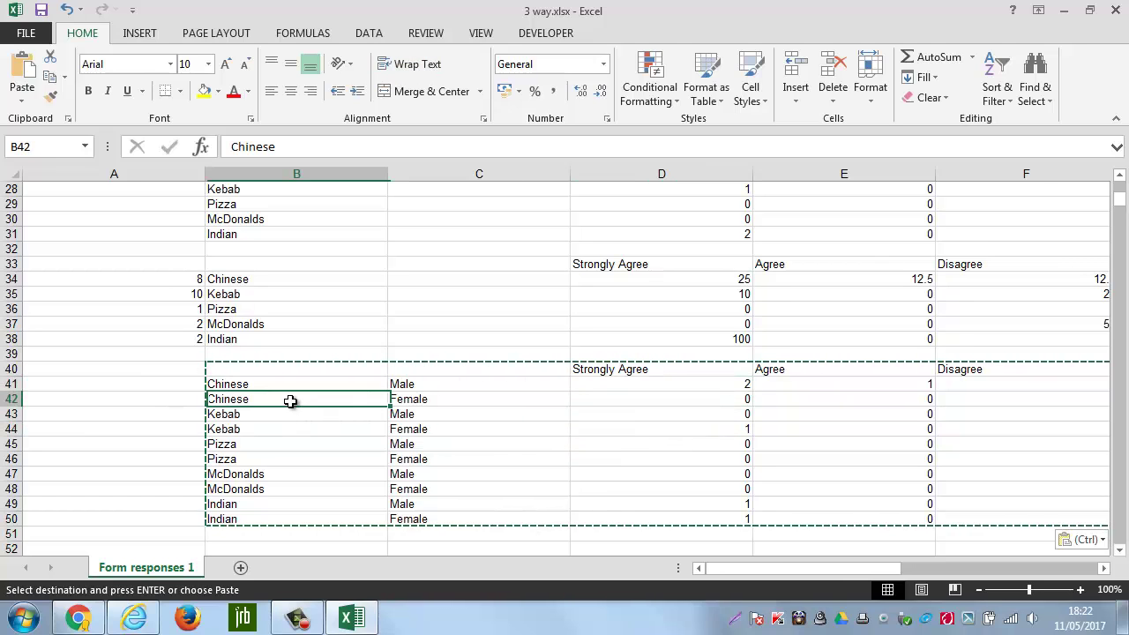
key(Delete)
click(255, 427)
key(Delete)
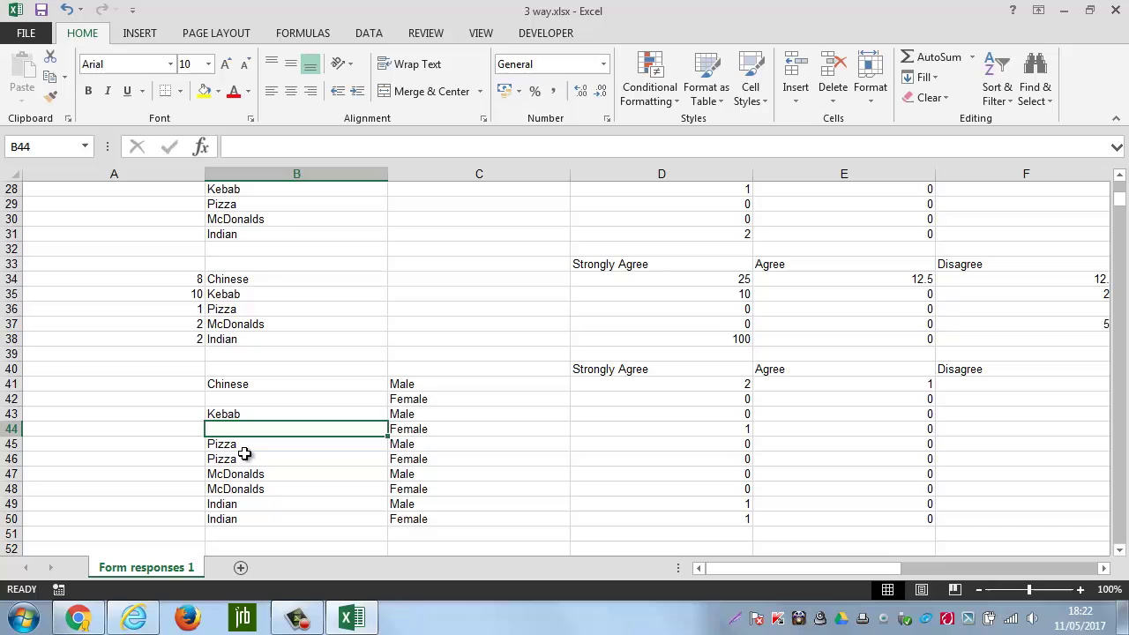
click(246, 457)
key(Delete)
click(252, 488)
key(Delete)
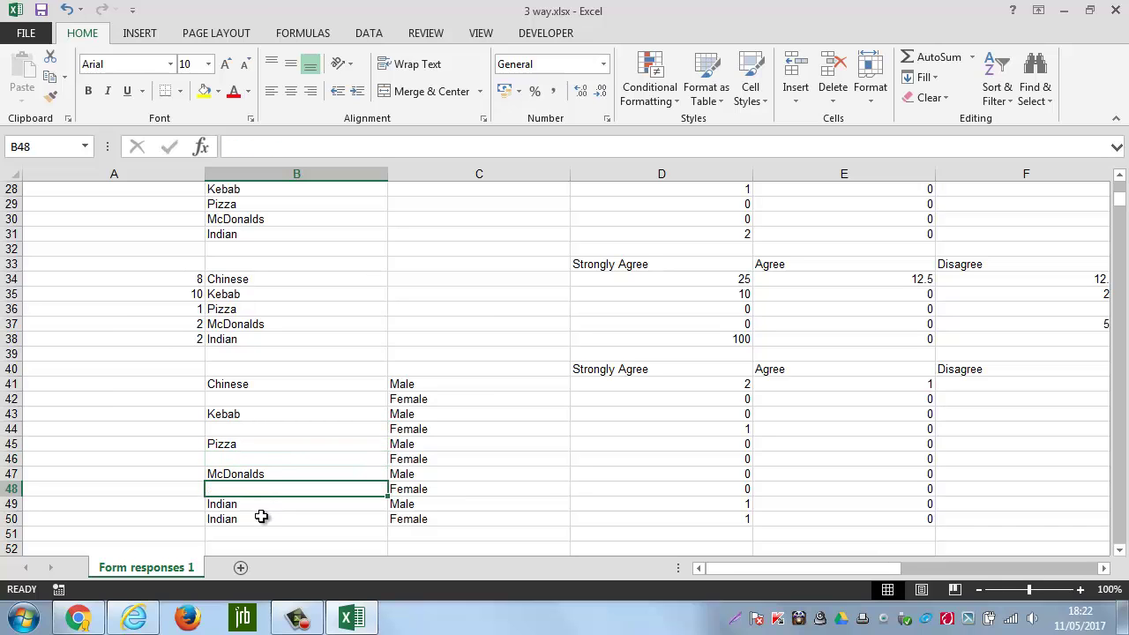
click(261, 517)
key(Delete)
click(318, 458)
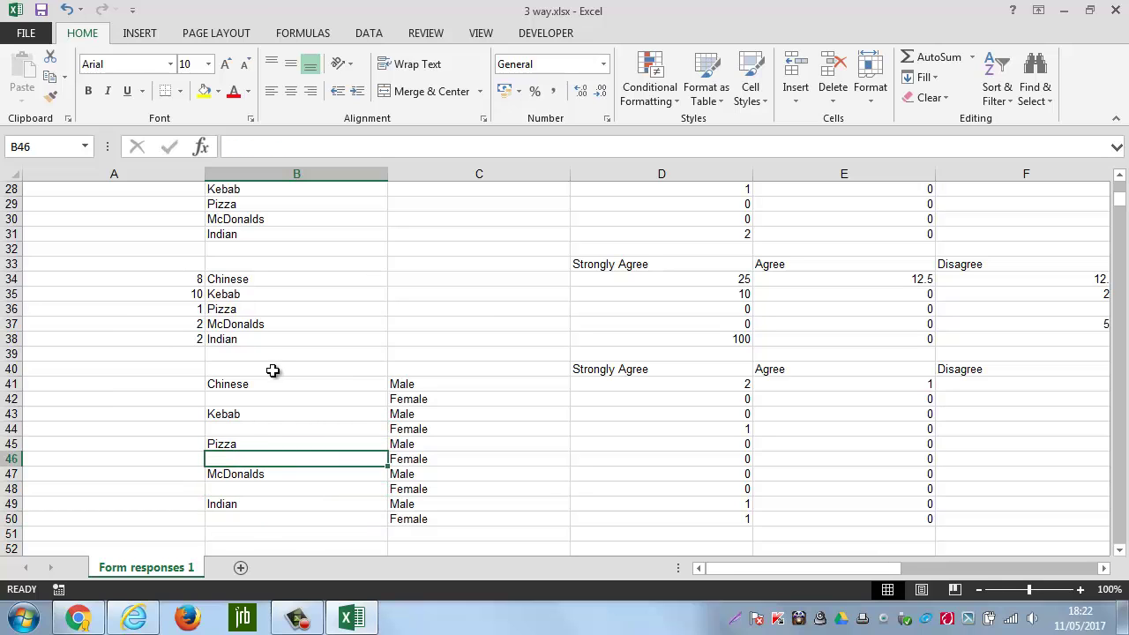
- Insert a 2-D clustered column chart of the table B40:G50
drag(272, 370, 723, 518)
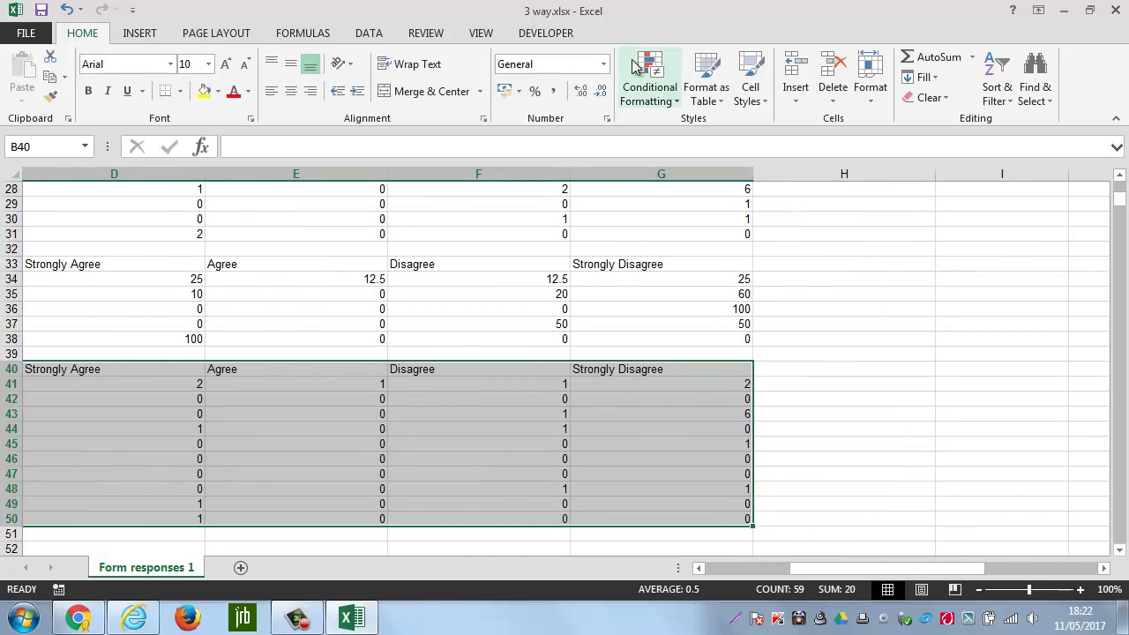
click(144, 34)
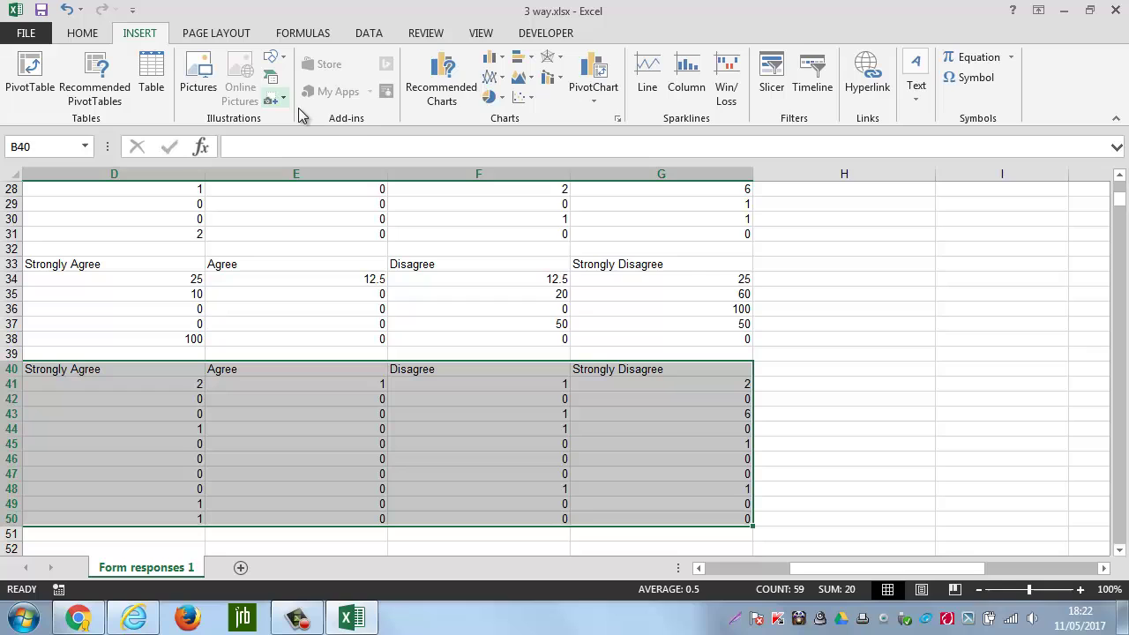
click(494, 59)
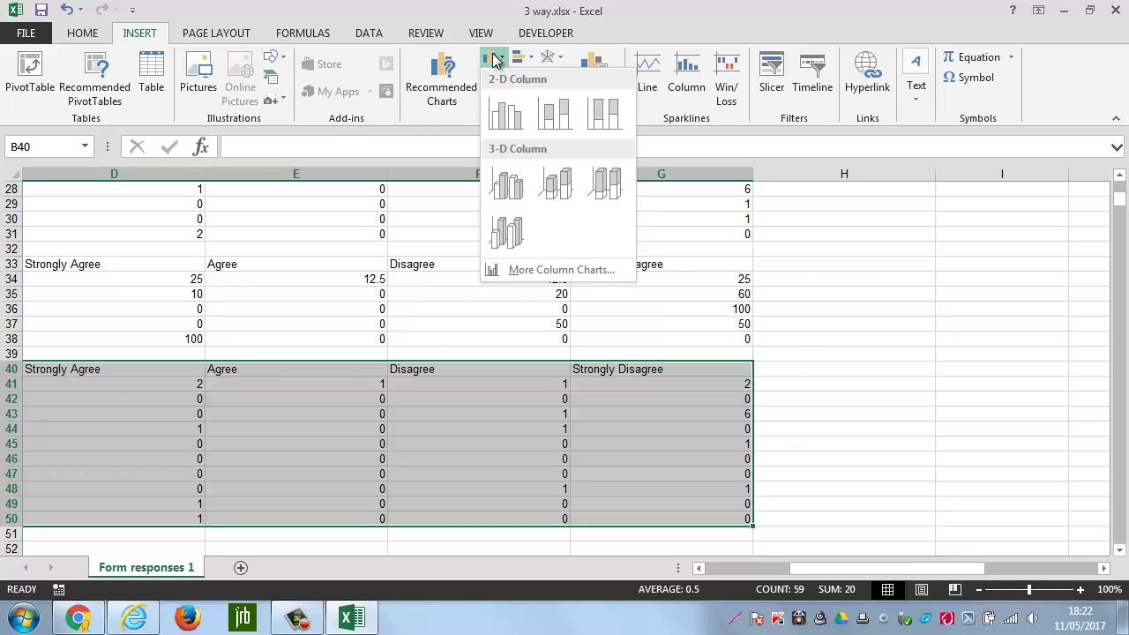
click(506, 115)
- Move and resize the chart so it sits above the count table
drag(645, 254, 484, 197)
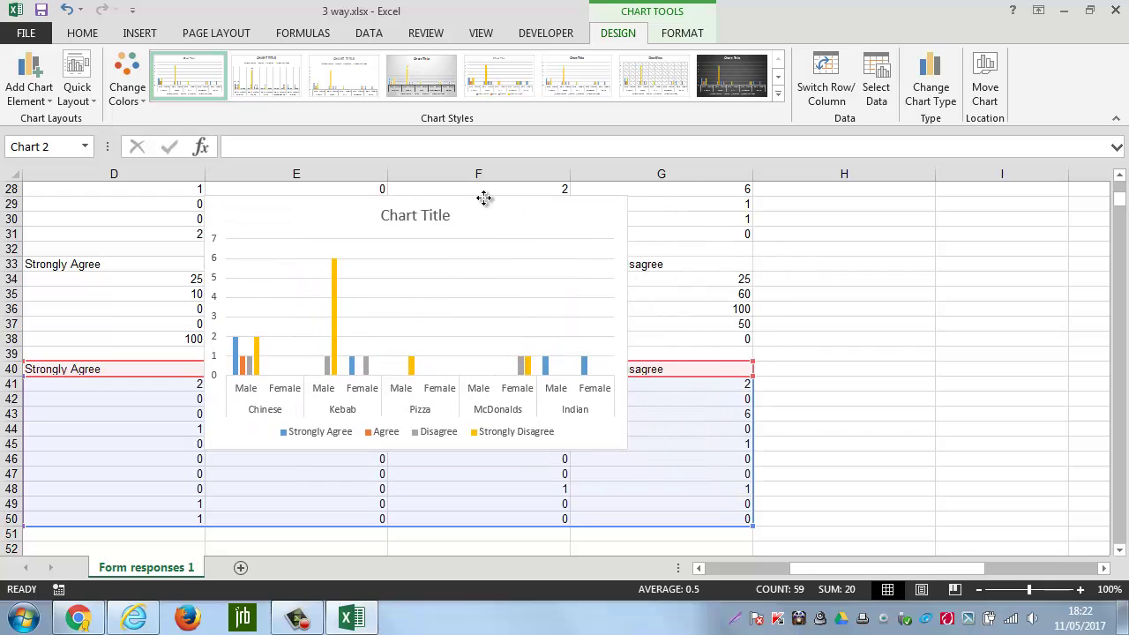
drag(630, 454, 711, 441)
scroll(739, 446, up, 2)
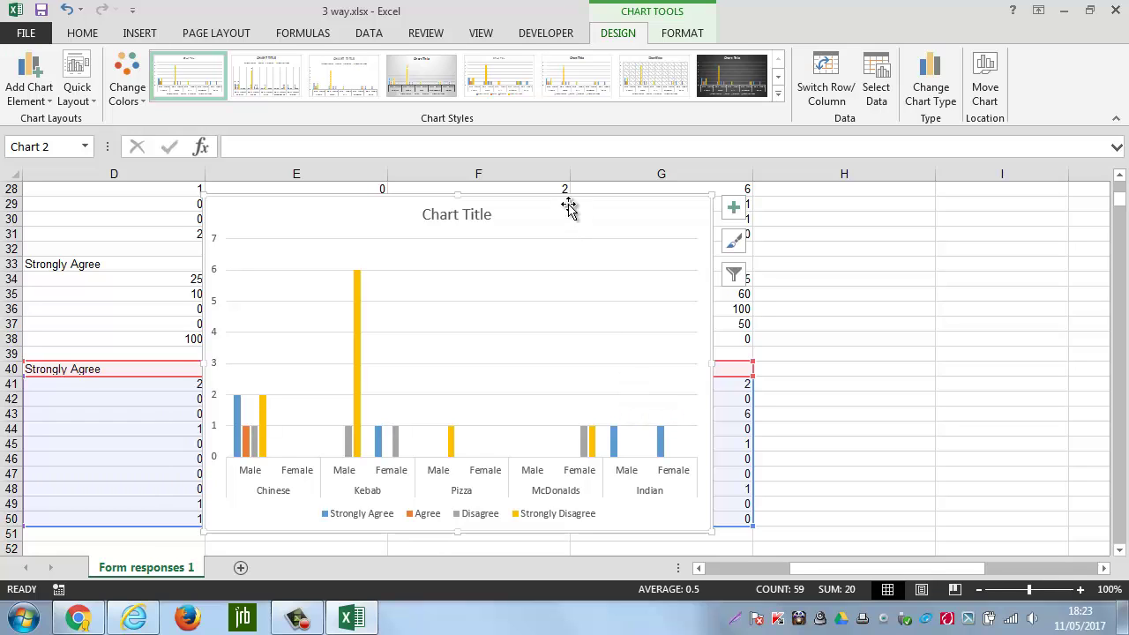
drag(569, 208, 783, 209)
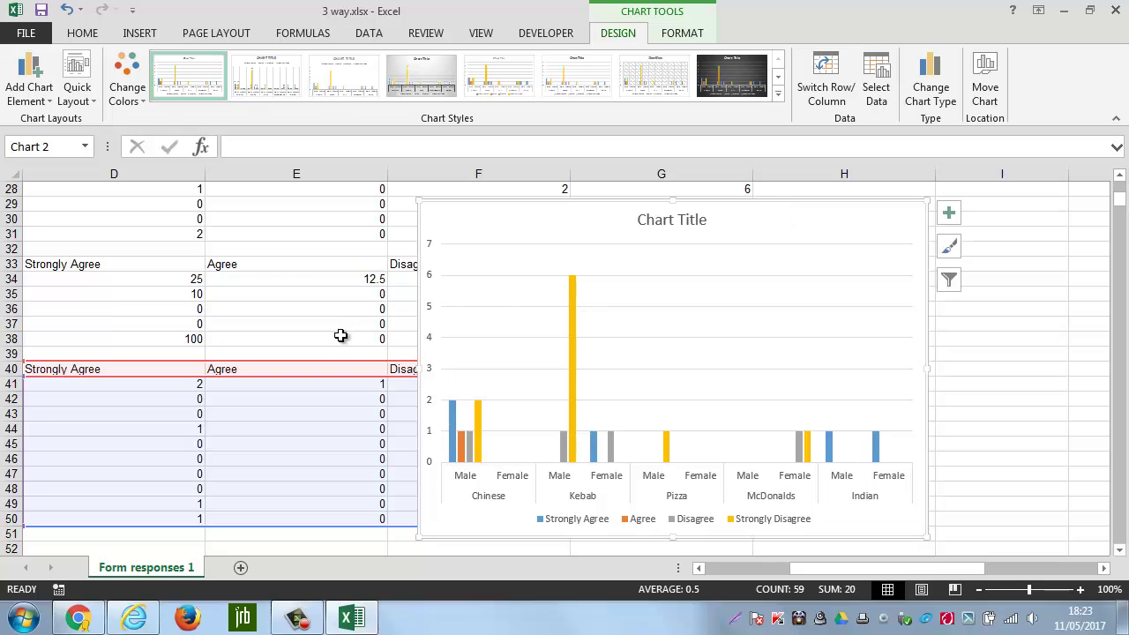
click(342, 339)
click(760, 225)
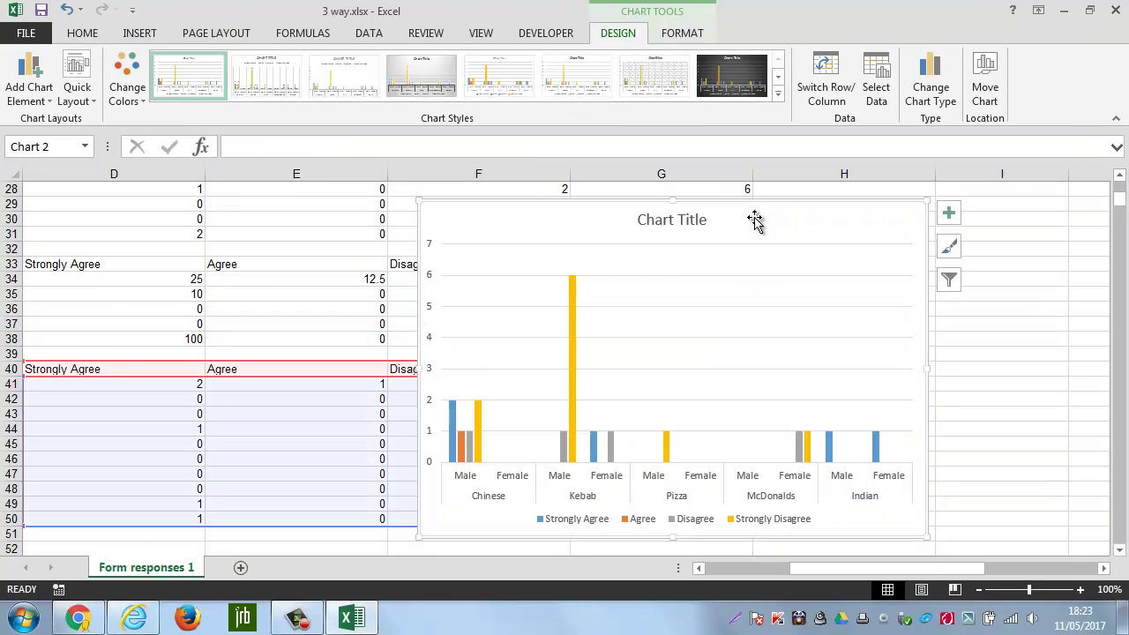
mouse_move(529, 221)
mouse_down()
mouse_move(564, 132)
mouse_move(545, 209)
mouse_up()
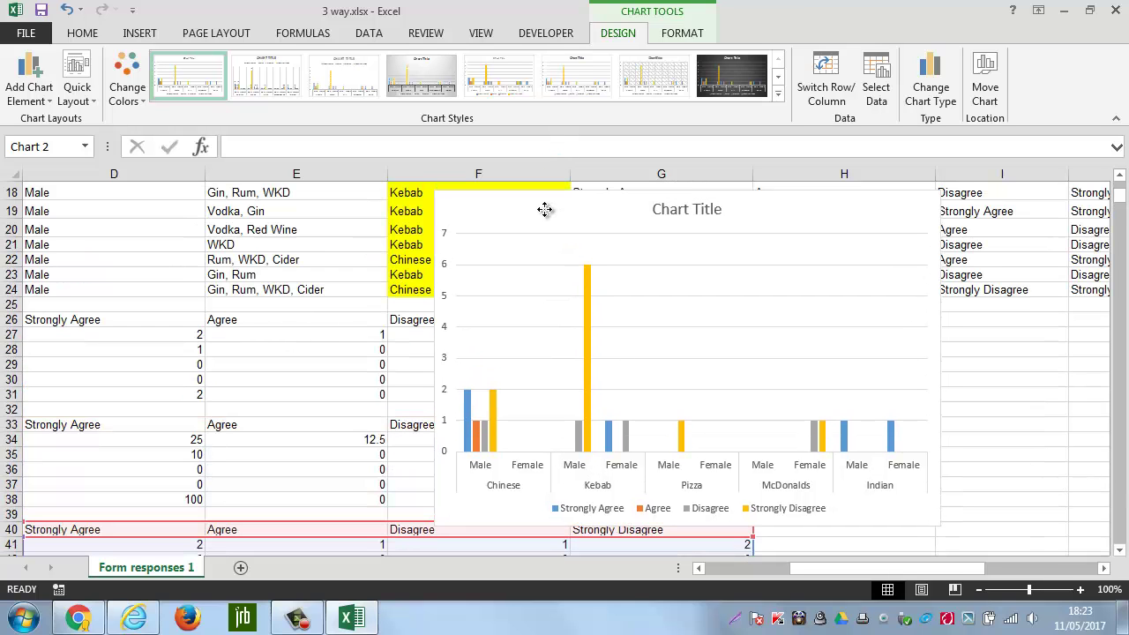
scroll(225, 445, down, 4)
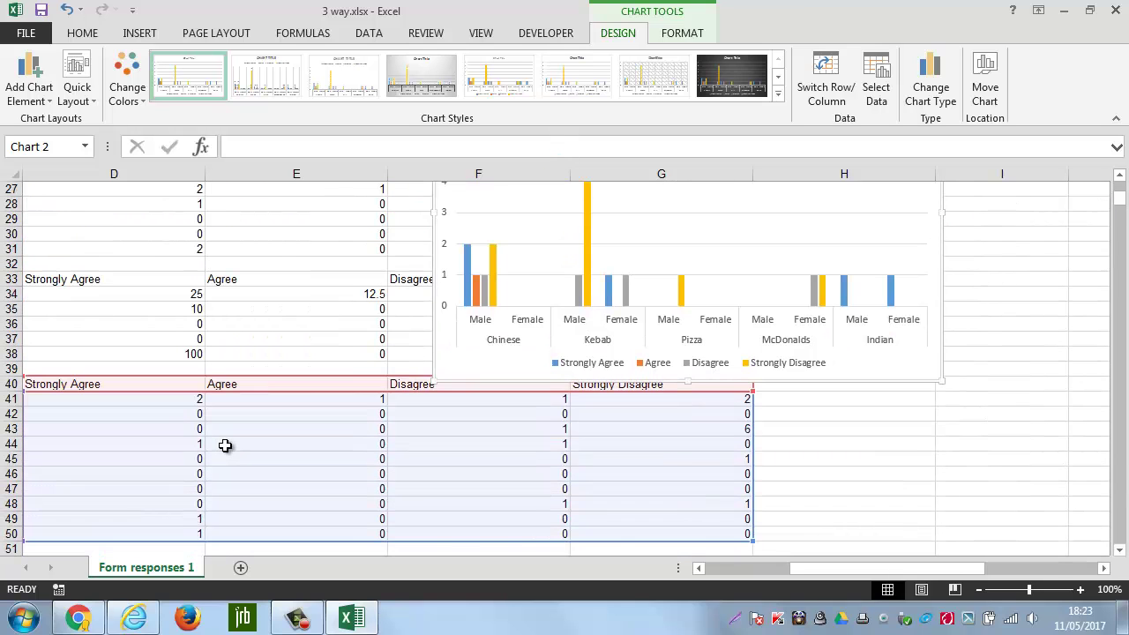
click(815, 522)
drag(716, 539, 284, 384)
- Paste a copy of the count table at B52 and start a formula in A53
key(ctrl+c)
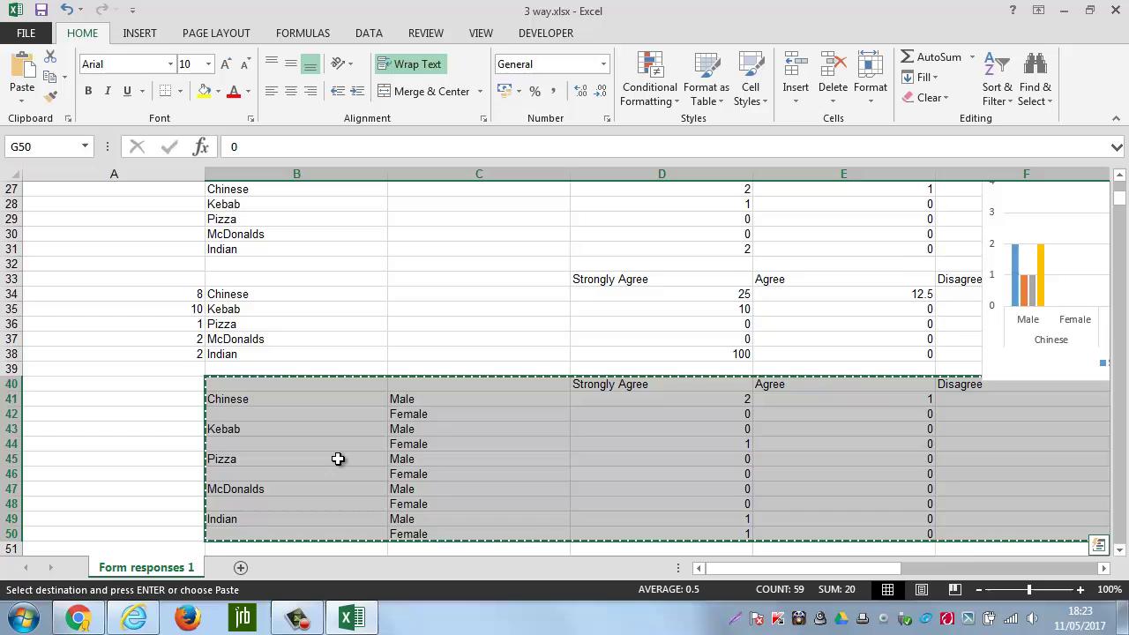
scroll(335, 456, down, 3)
click(297, 429)
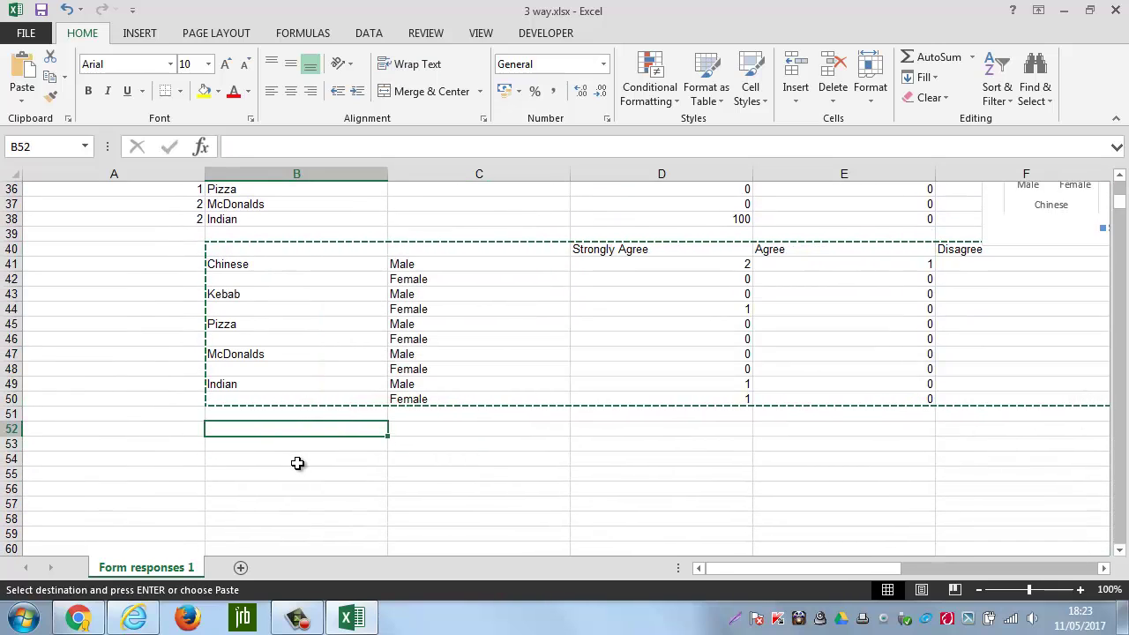
key(ctrl+v)
click(323, 419)
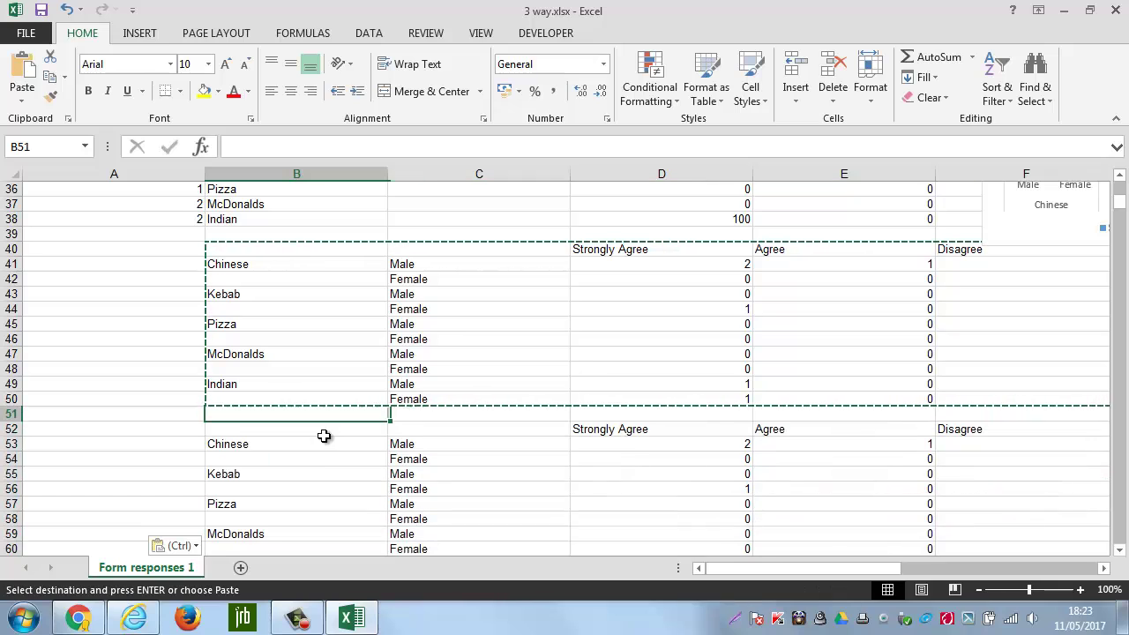
click(234, 476)
scroll(234, 476, down, 2)
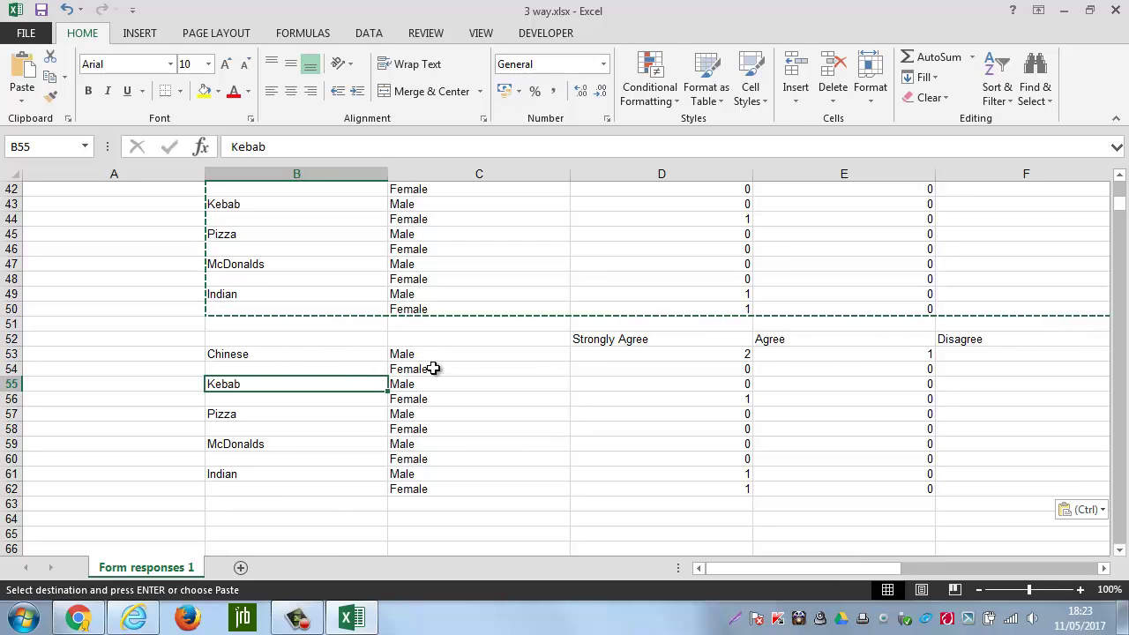
click(176, 356)
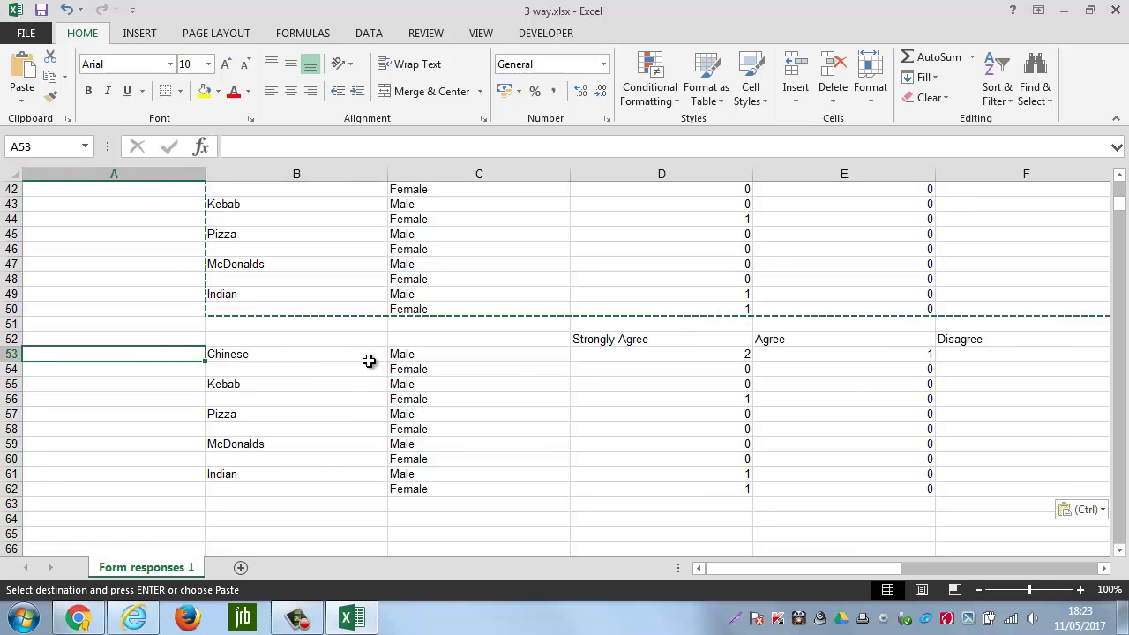
text(=)
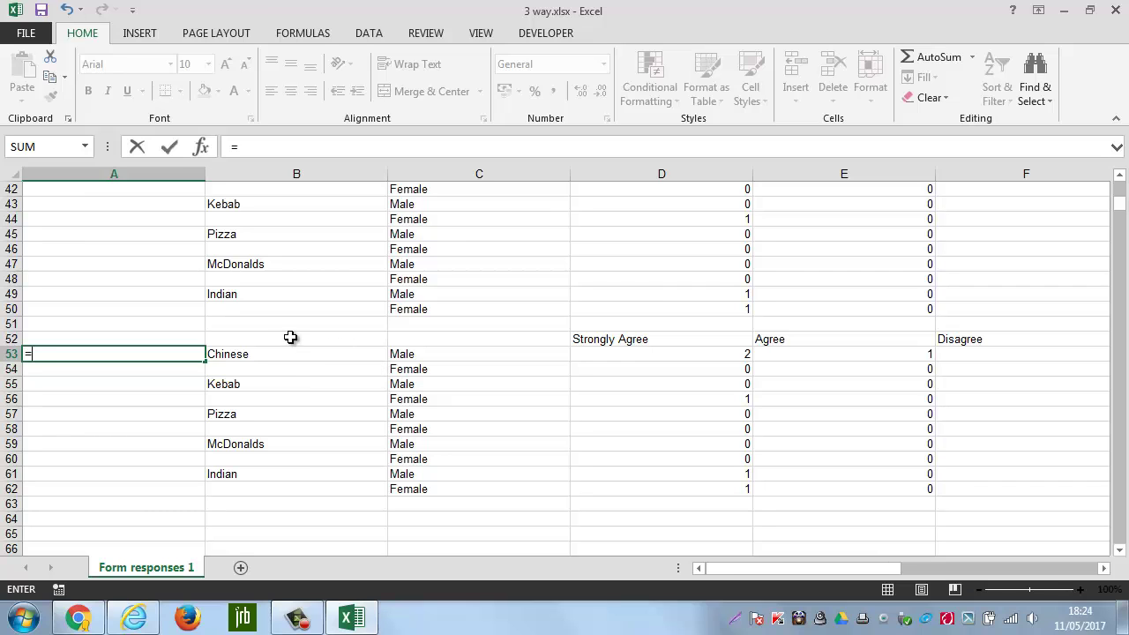
- Cancel the started formula and repeat Chinese and Kebab on their Female rows
click(290, 337)
click(270, 358)
key(Escape)
click(276, 357)
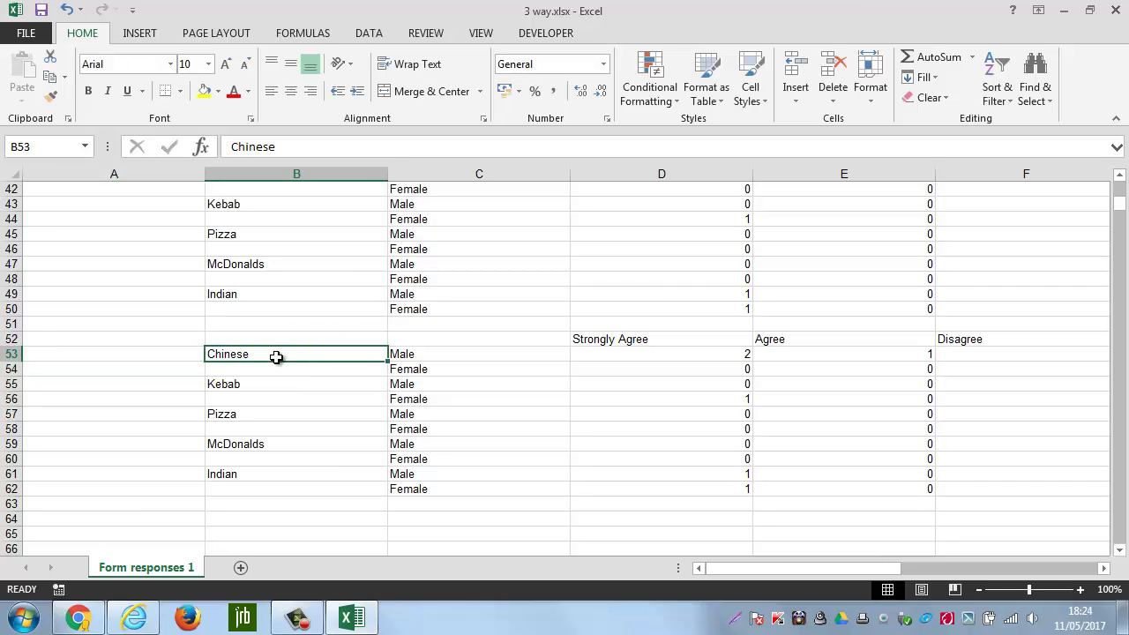
key(ctrl+c)
click(277, 369)
key(ctrl+v)
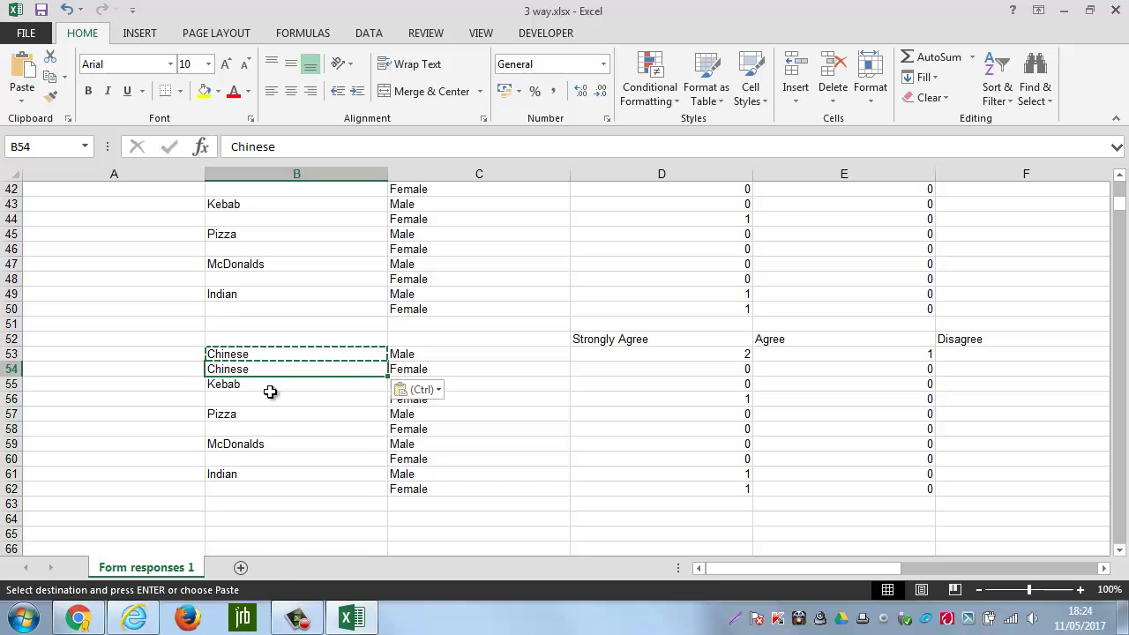
click(270, 395)
key(ctrl)
key(ctrl)
click(262, 387)
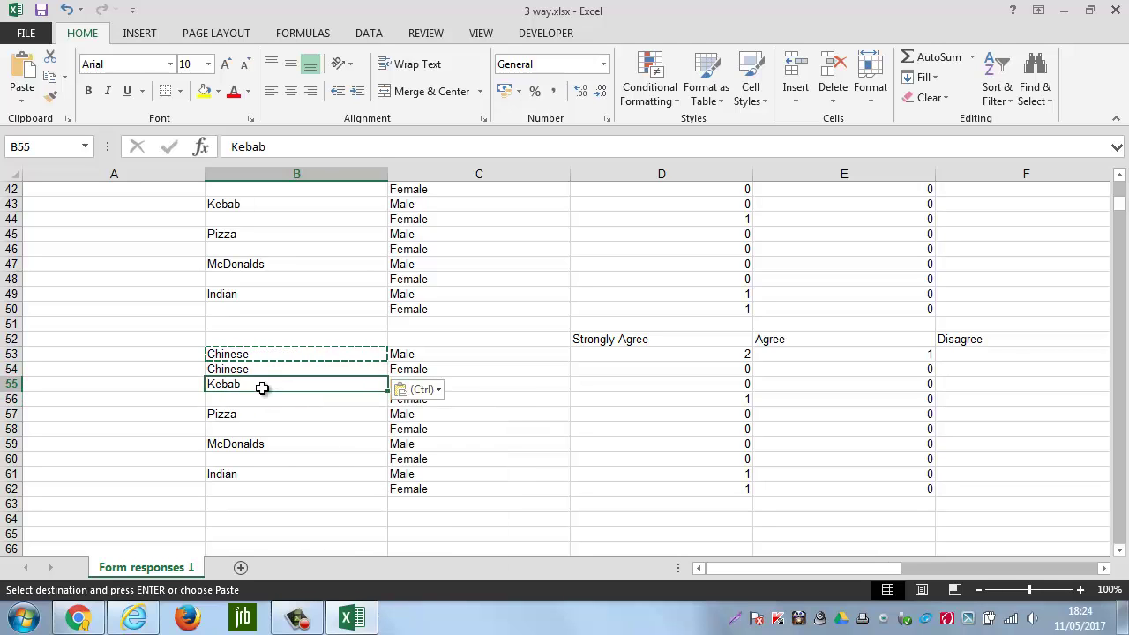
key(Escape)
key(ctrl+c)
click(259, 402)
key(ctrl+v)
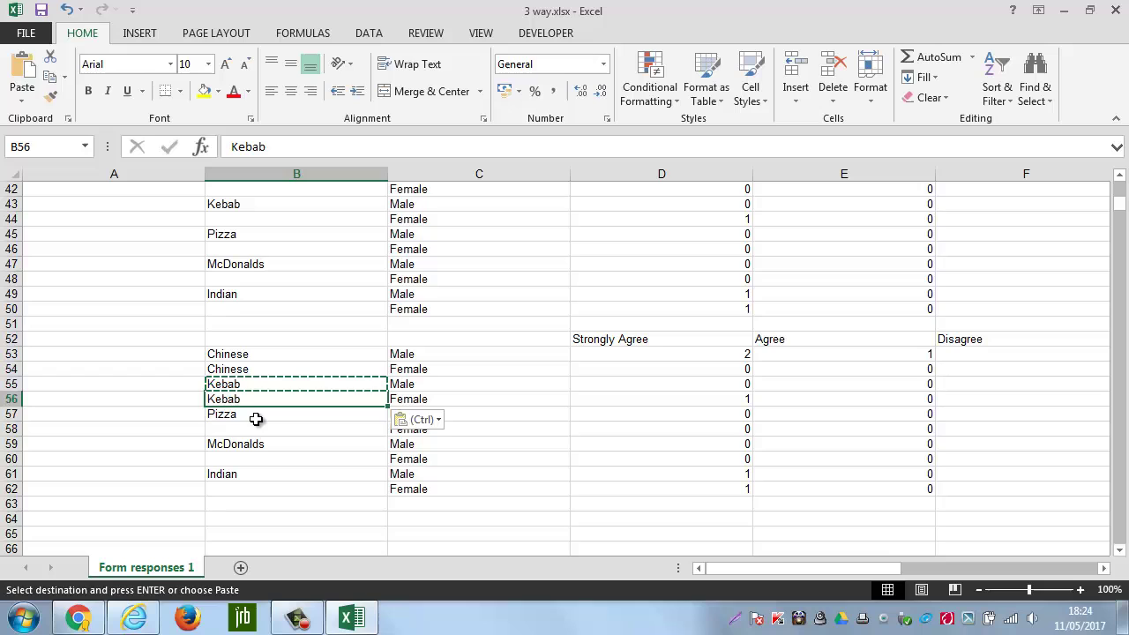
- Repeat Pizza, McDonalds and Indian on their Female rows in column B
click(256, 419)
key(Escape)
key(ctrl+c)
click(255, 430)
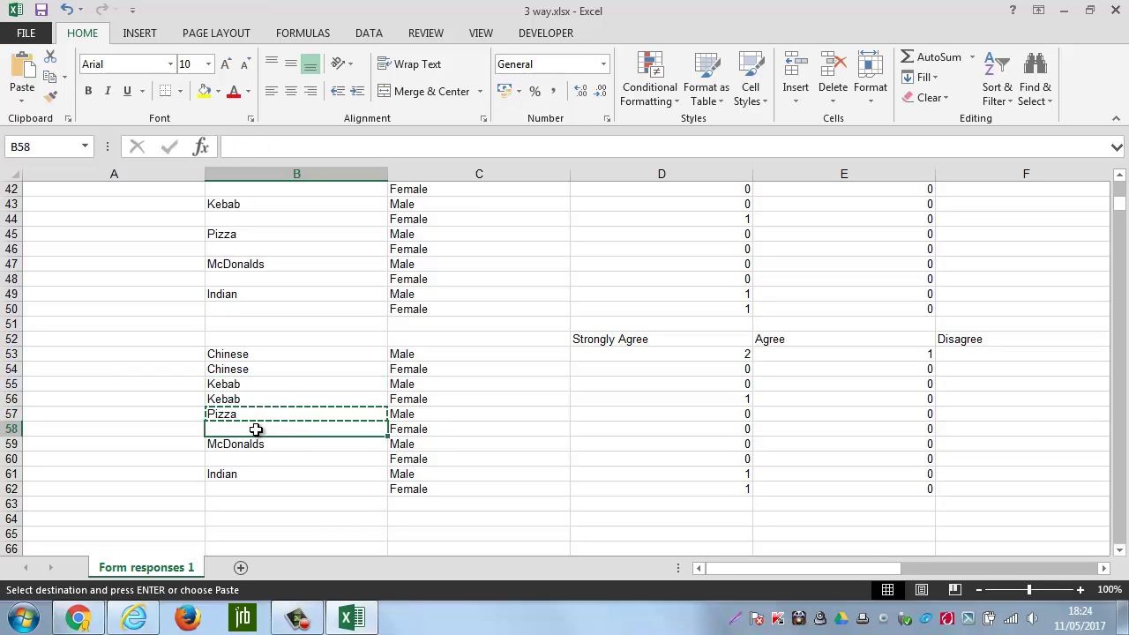
key(ctrl+v)
click(256, 445)
key(Escape)
key(ctrl+c)
click(257, 455)
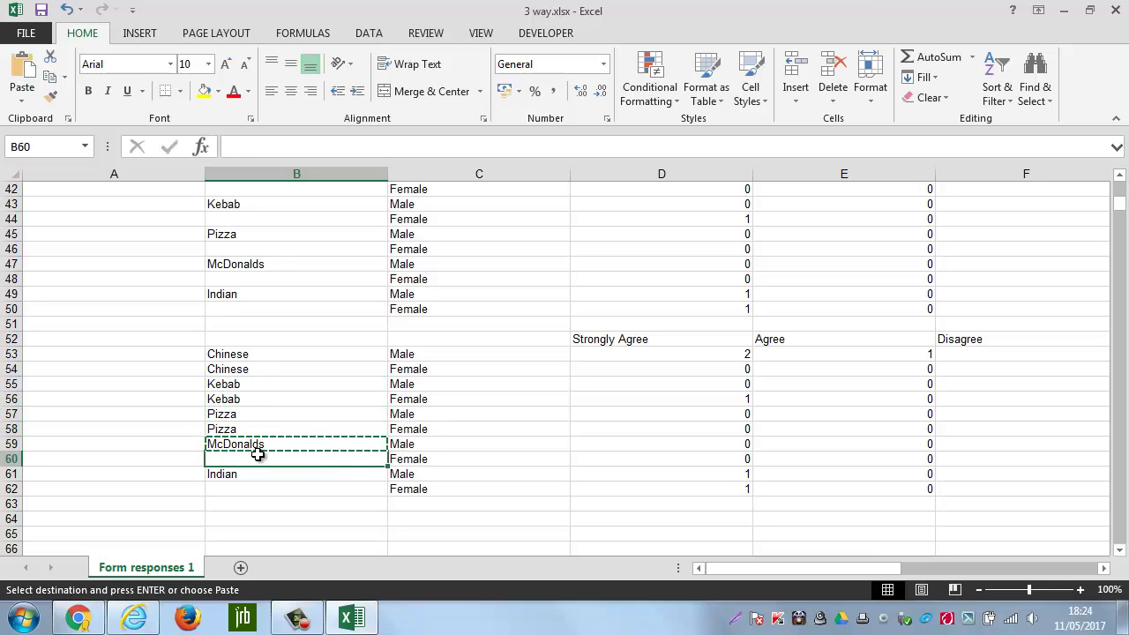
key(ctrl+v)
click(250, 474)
key(Escape)
key(ctrl+c)
click(247, 490)
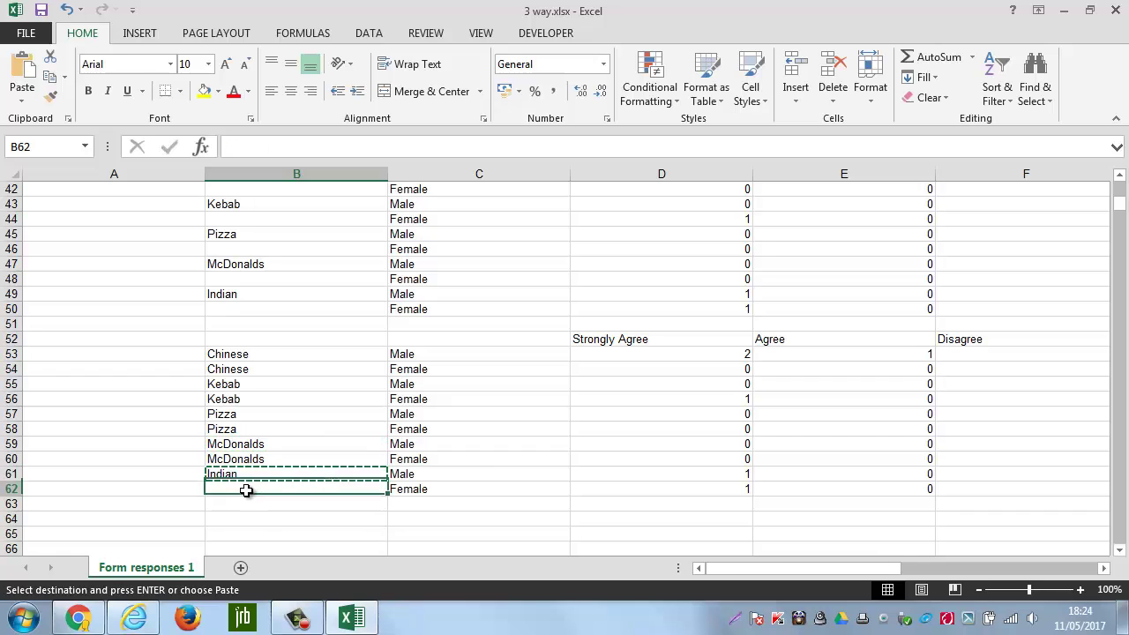
key(ctrl+v)
click(249, 411)
click(164, 356)
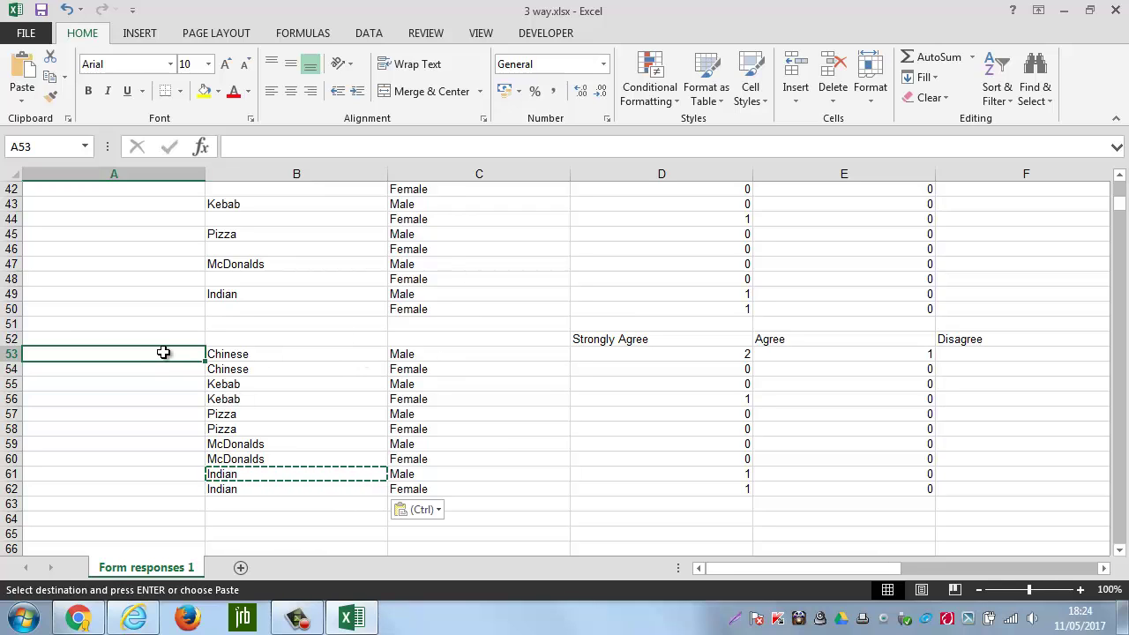
- In A53 enter =COUNTIFS(F2:F24, B53, D2:D24, C53)
key(Escape)
text(=)
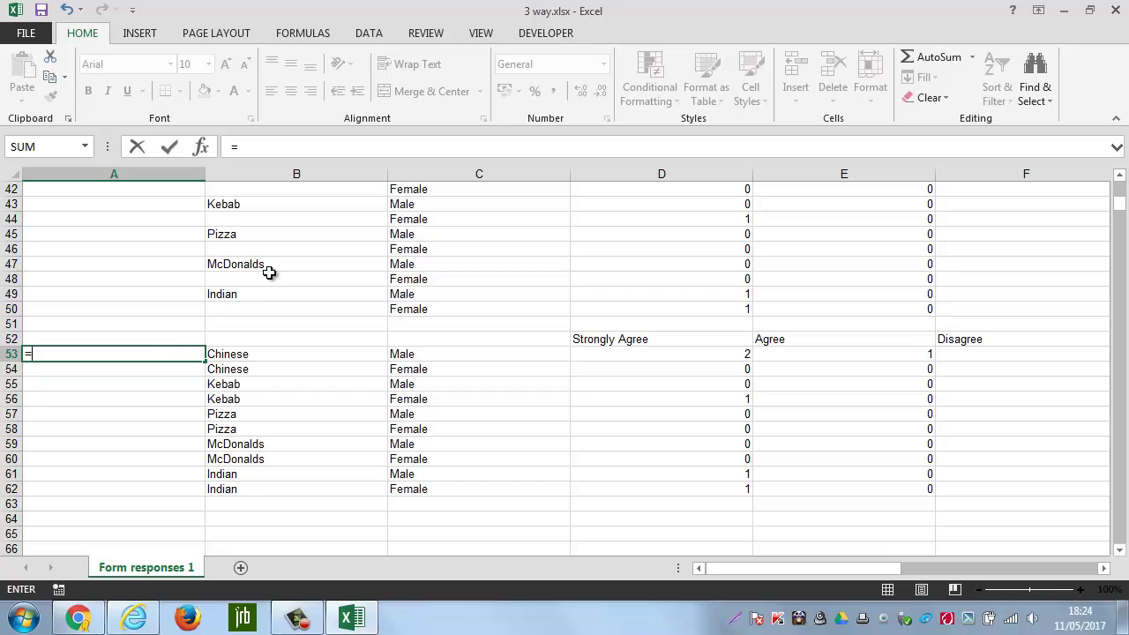
text(countifs()
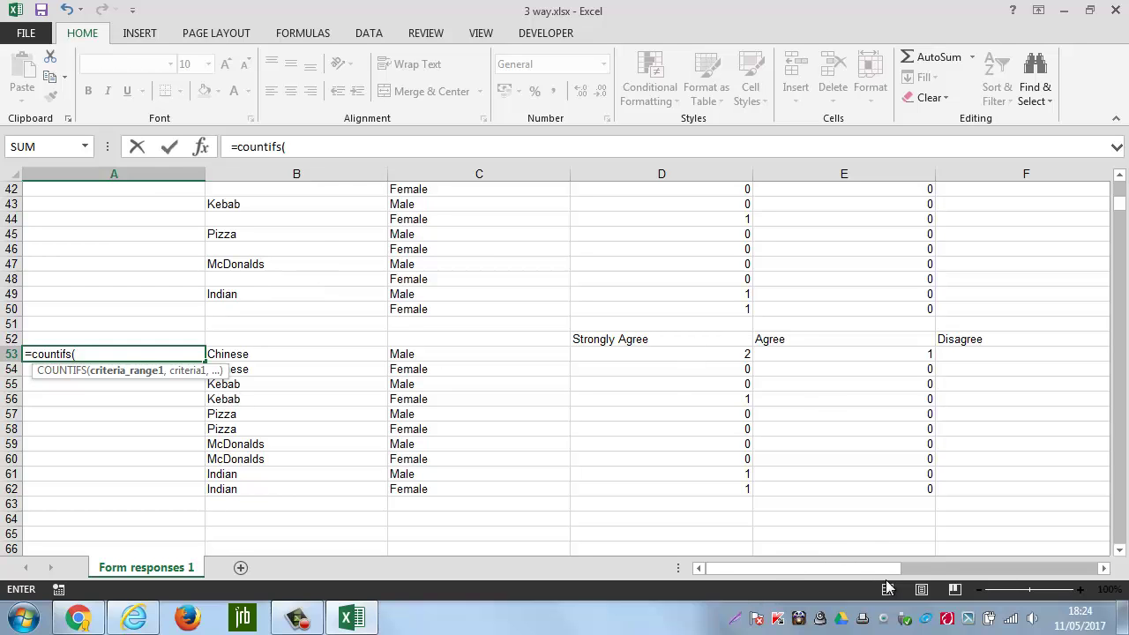
scroll(862, 356, up, 12)
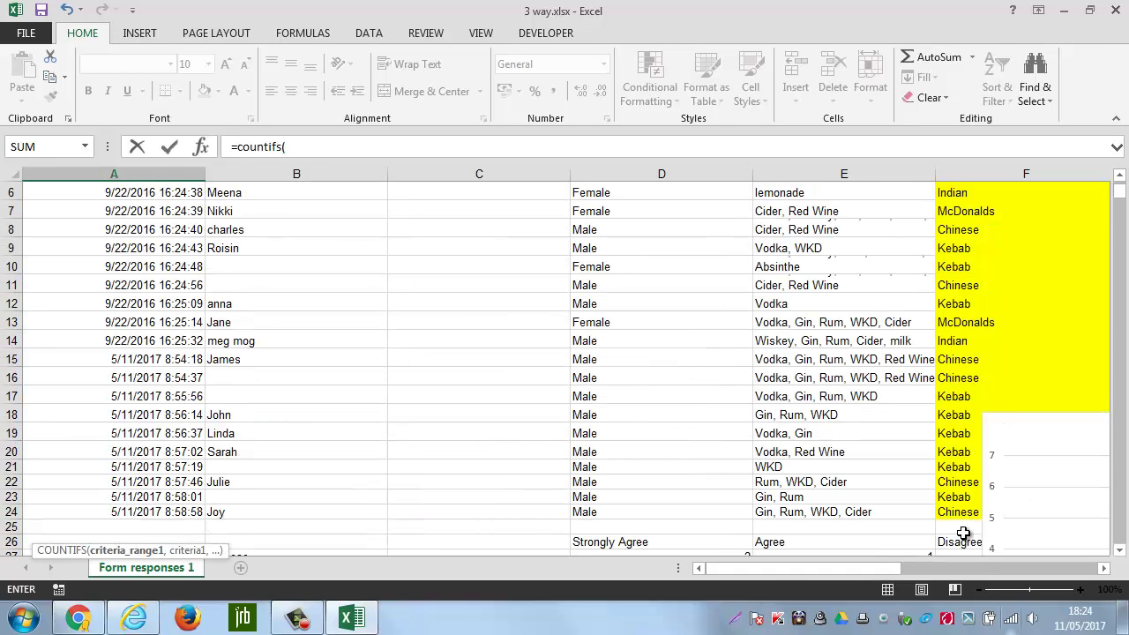
drag(965, 510, 961, 214)
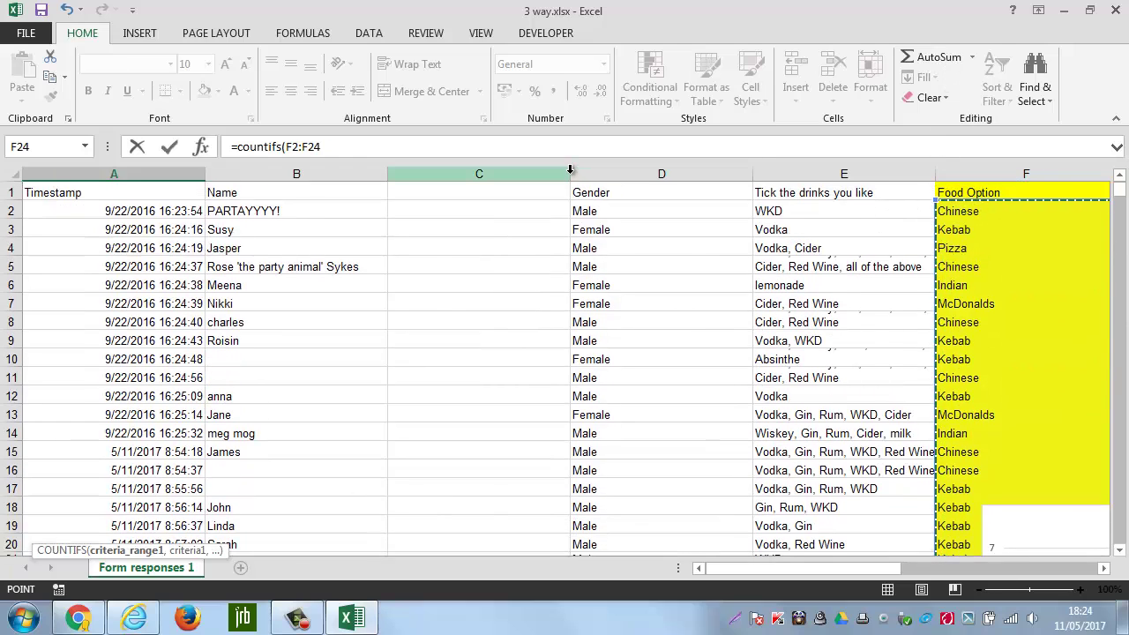
text(,)
scroll(338, 358, down, 10)
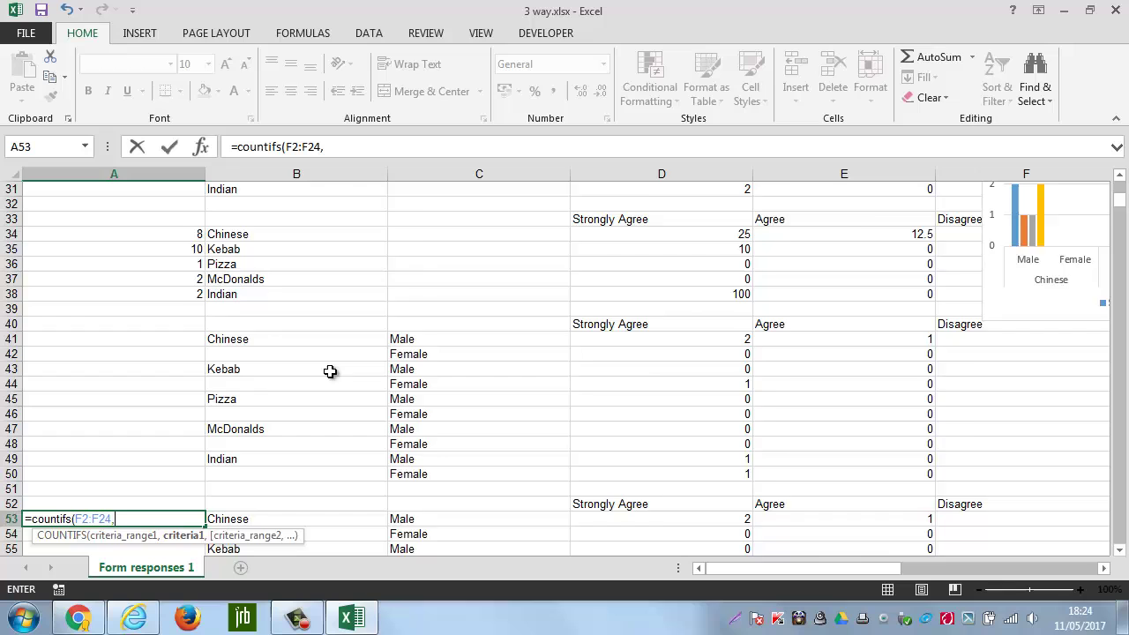
scroll(330, 371, down, 4)
click(284, 339)
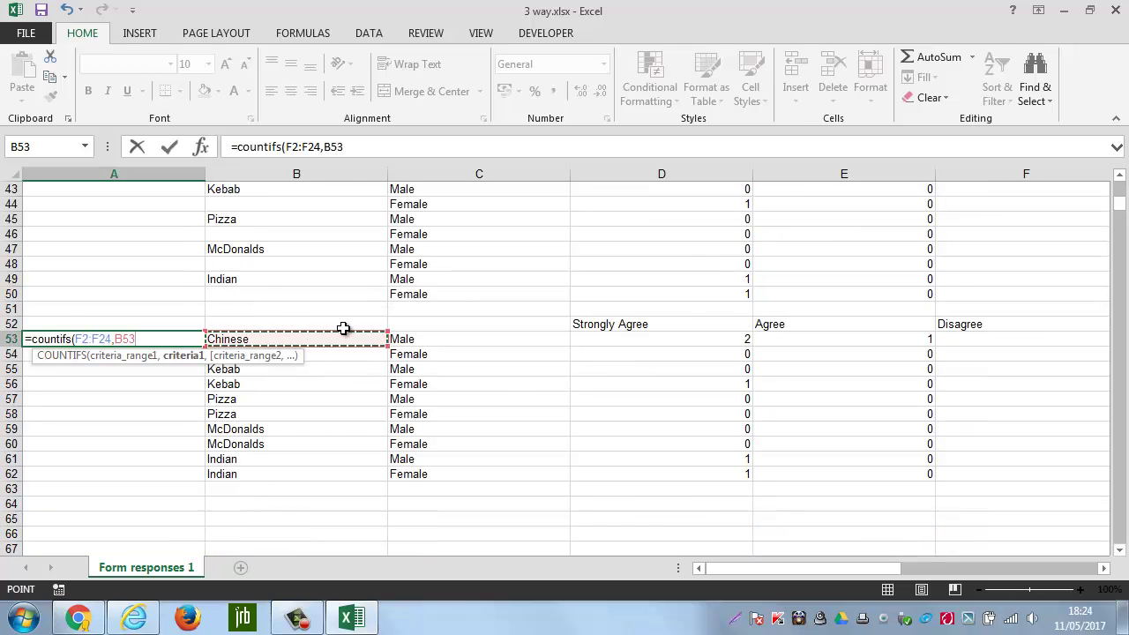
click(373, 153)
text(,)
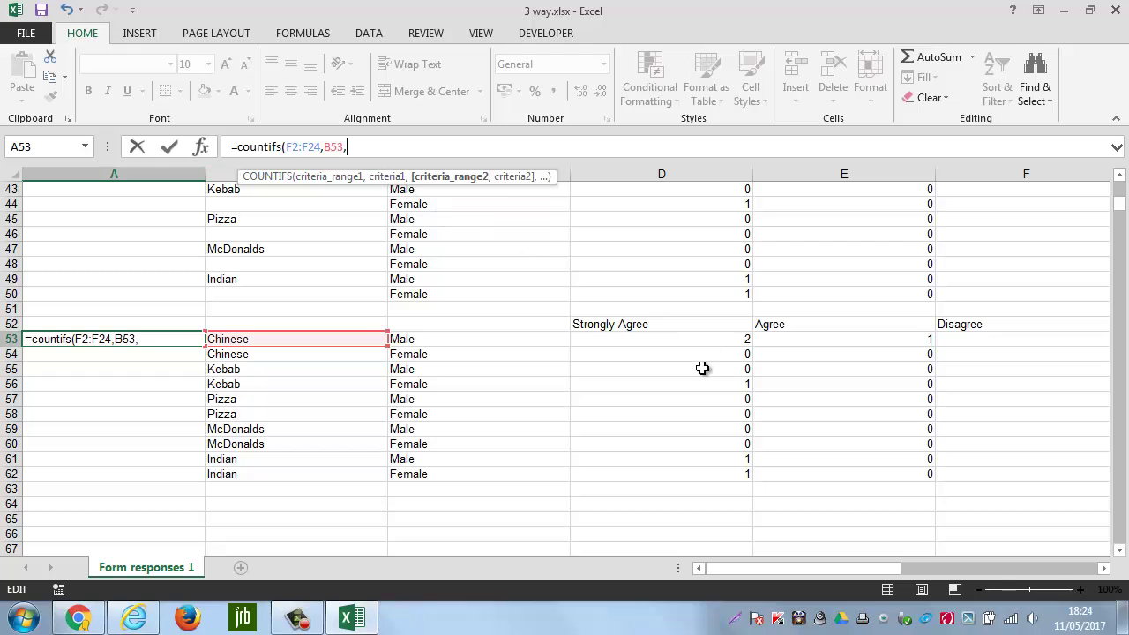
drag(1119, 212, 1119, 189)
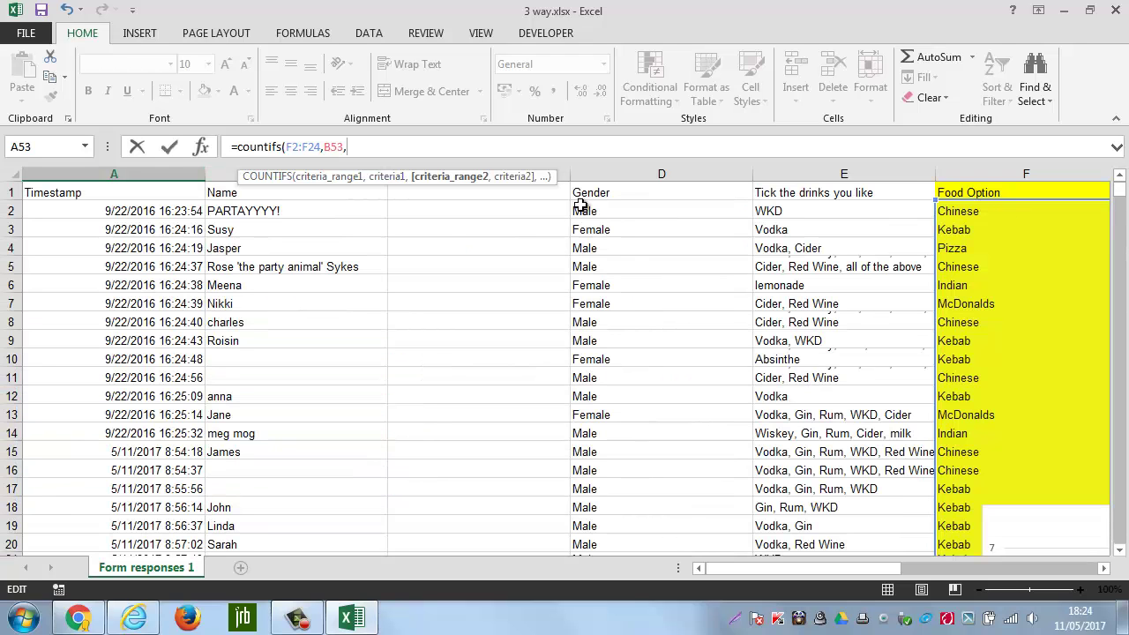
drag(591, 211, 609, 527)
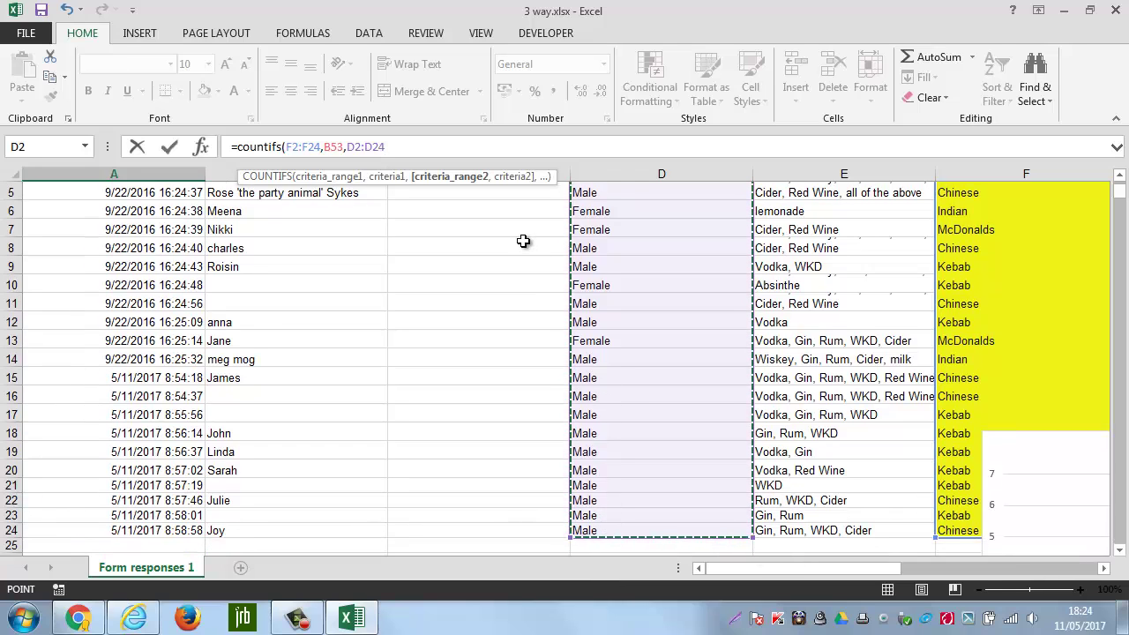
text(,)
drag(1123, 195, 1119, 207)
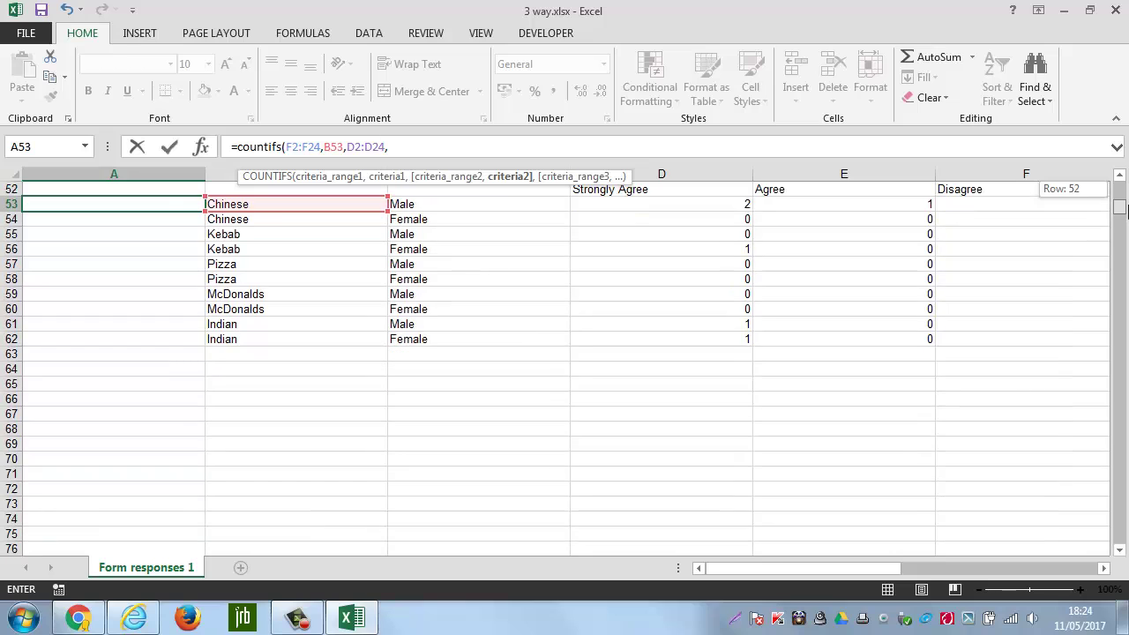
click(461, 206)
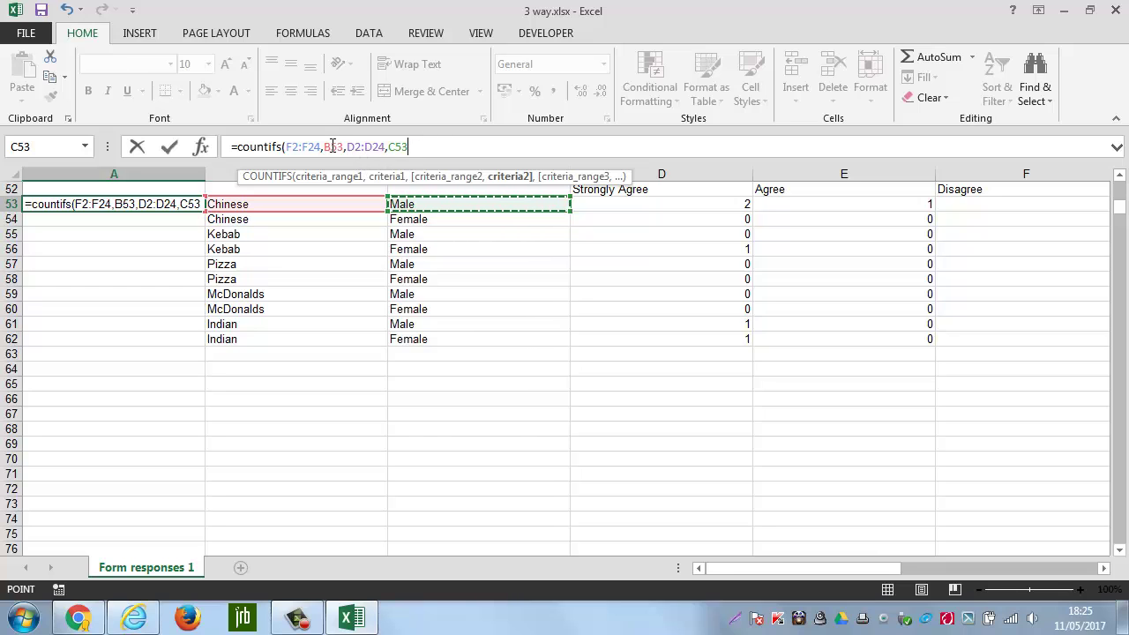
- Make both ranges absolute, as $F$2:$F$24 and $D$2:$D$24
click(299, 147)
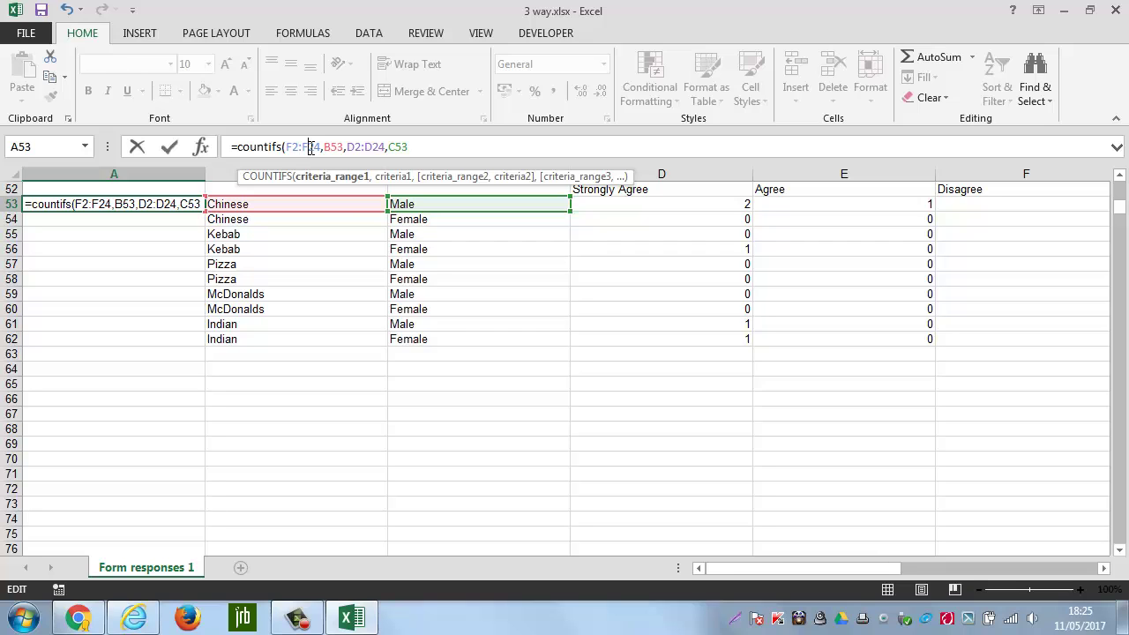
key(F4)
click(295, 147)
key(F4)
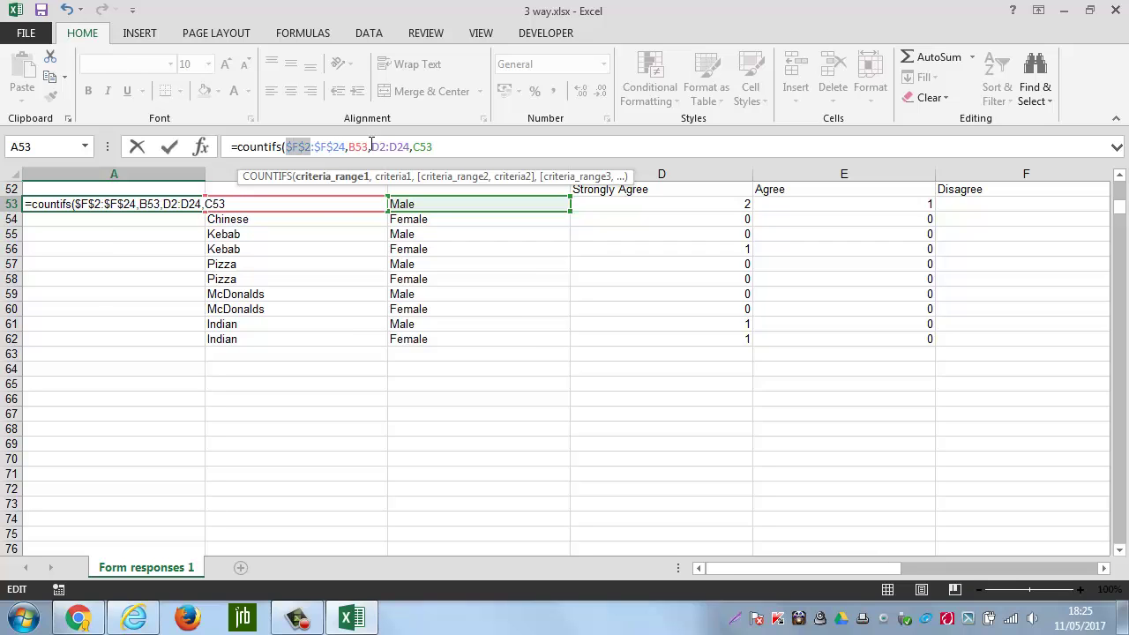
click(371, 147)
key(F4)
click(403, 148)
key(F4)
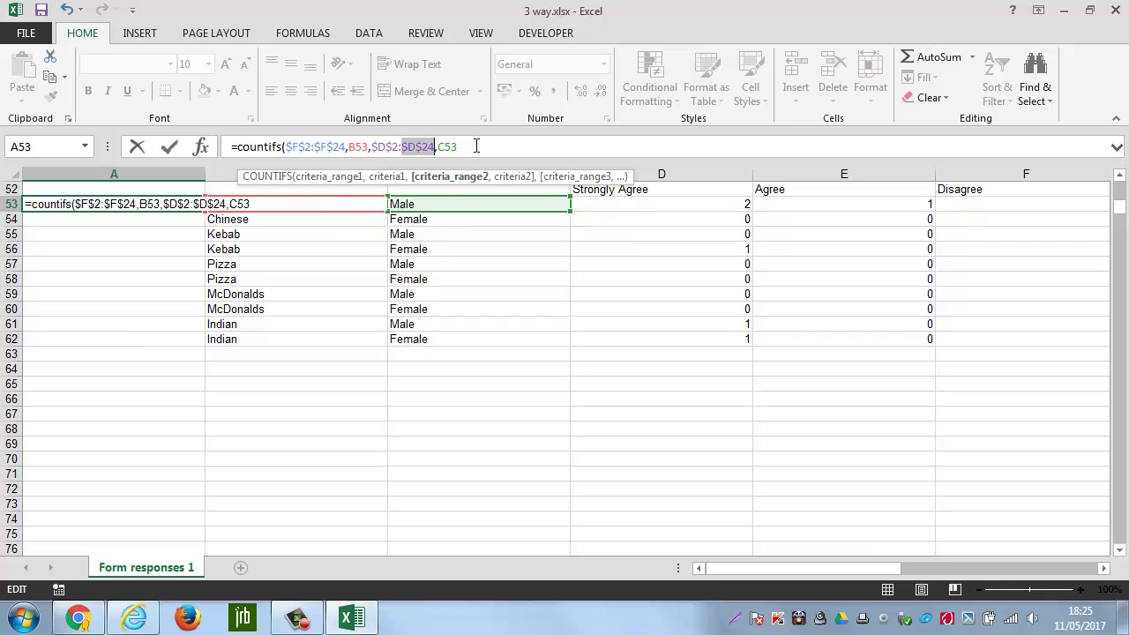
- Commit the COUNTIFS total in A53 and fill it down to A62
key(Return)
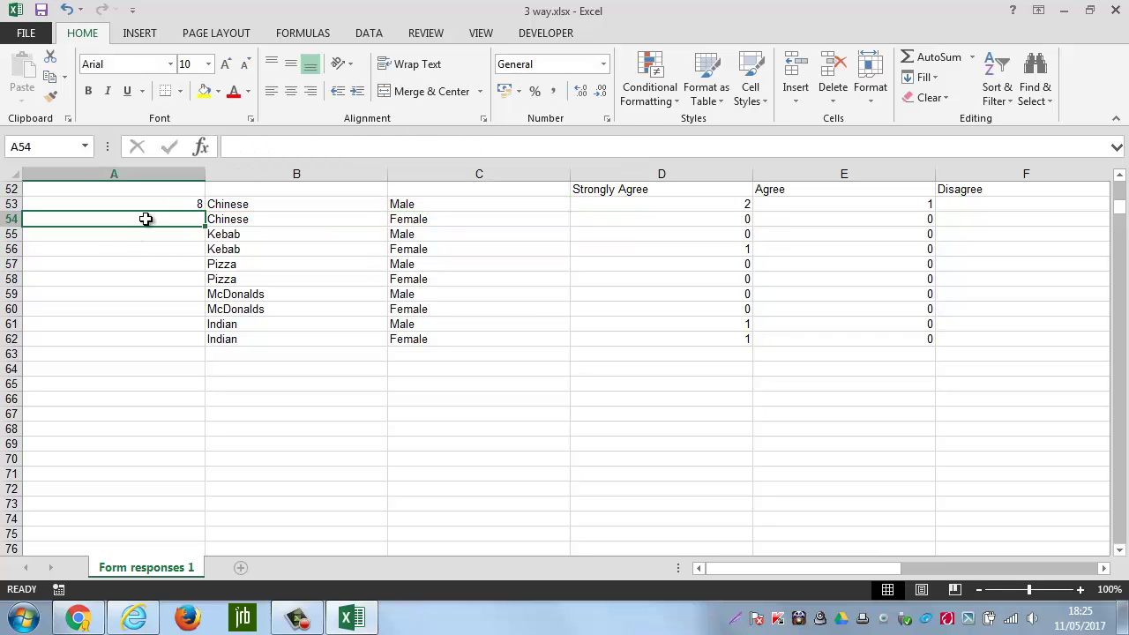
click(163, 204)
drag(203, 211, 202, 344)
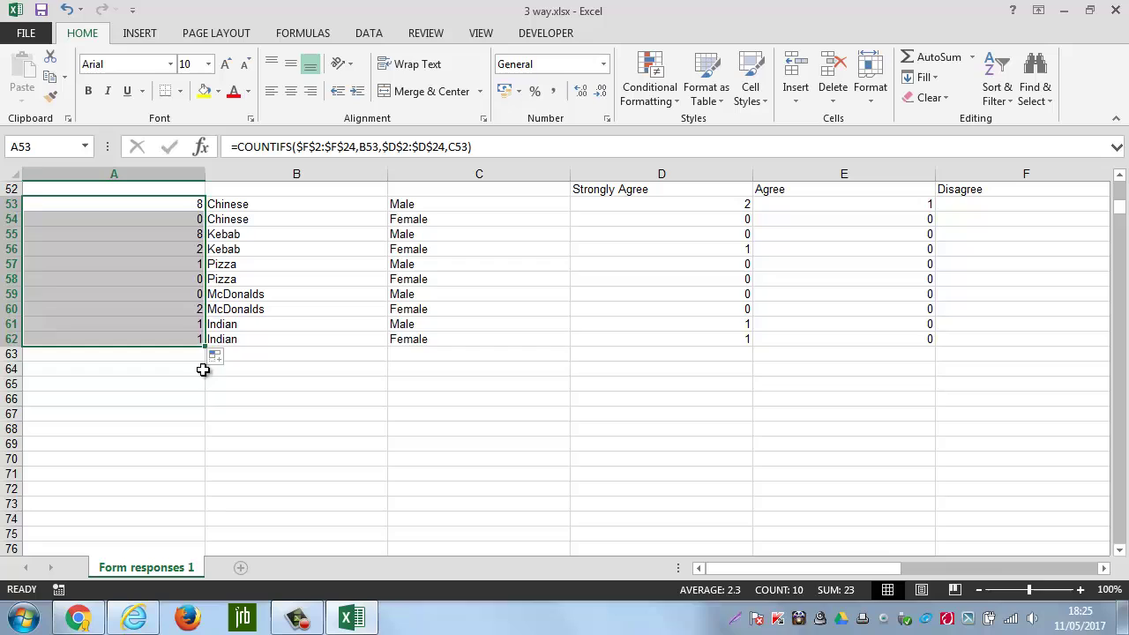
click(214, 413)
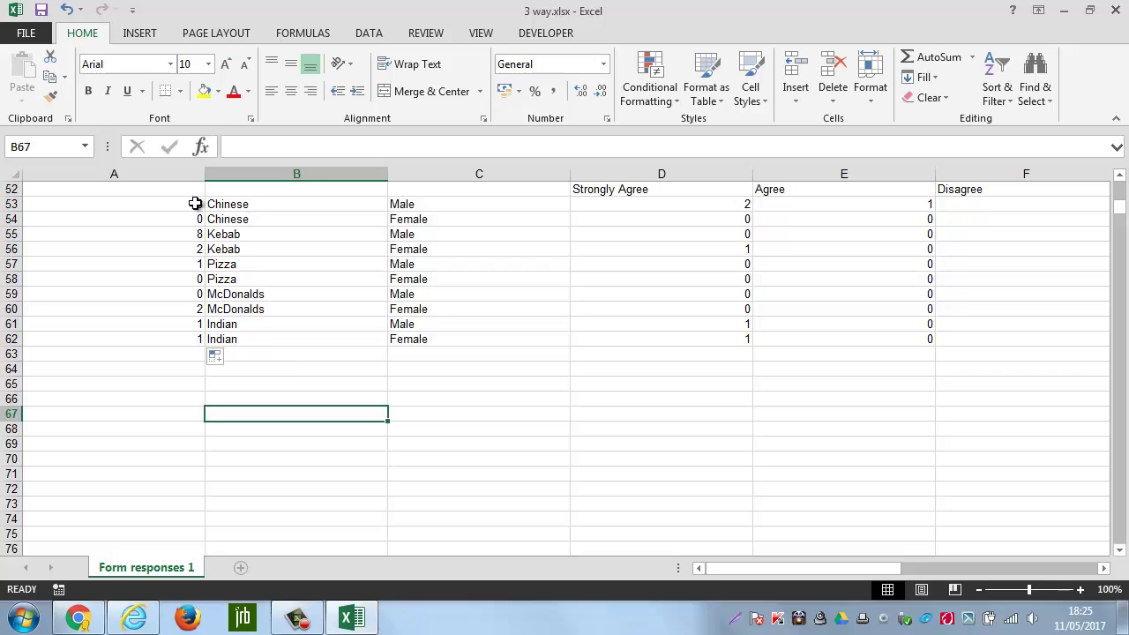
- Copy the table B52:G62 and paste it starting at B64
drag(265, 191, 701, 335)
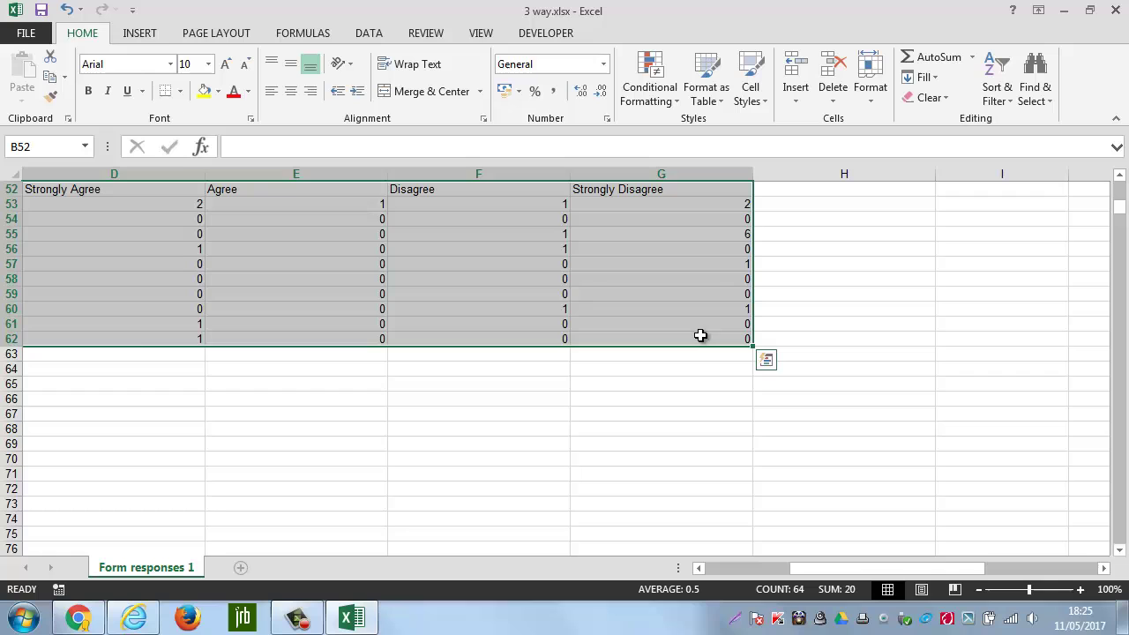
key(ctrl+c)
drag(829, 570, 655, 577)
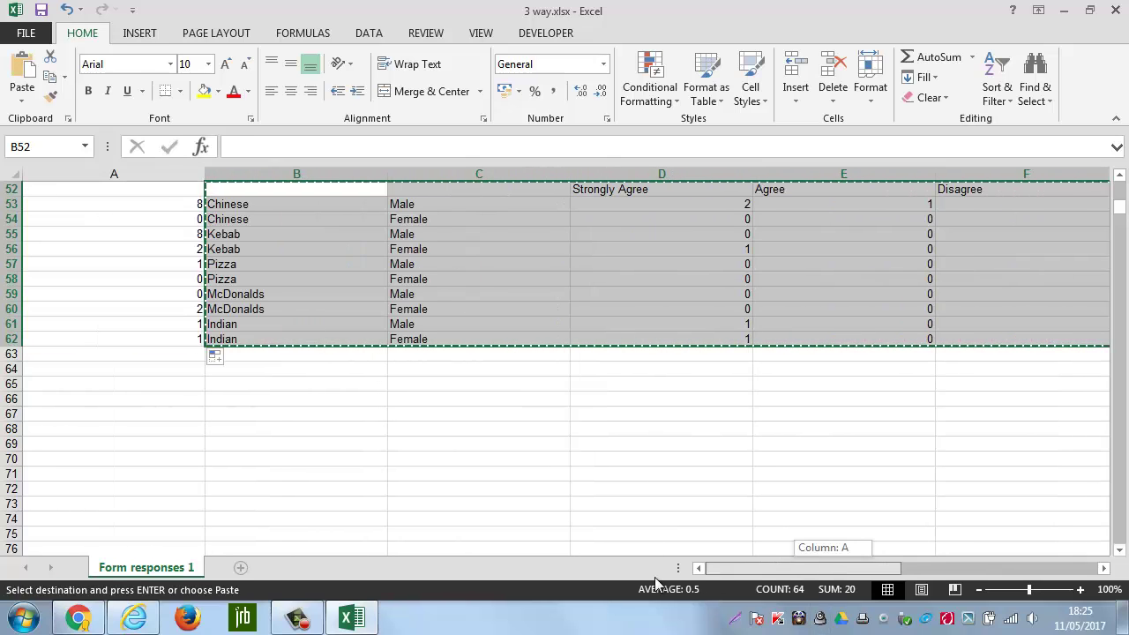
click(242, 371)
key(ctrl+v)
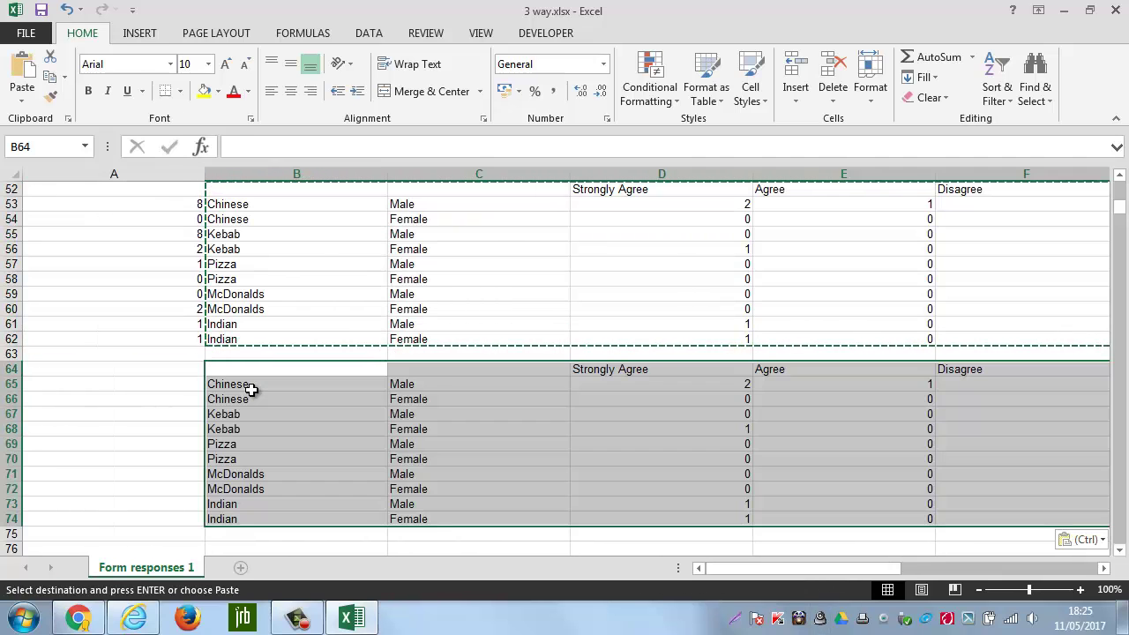
click(148, 419)
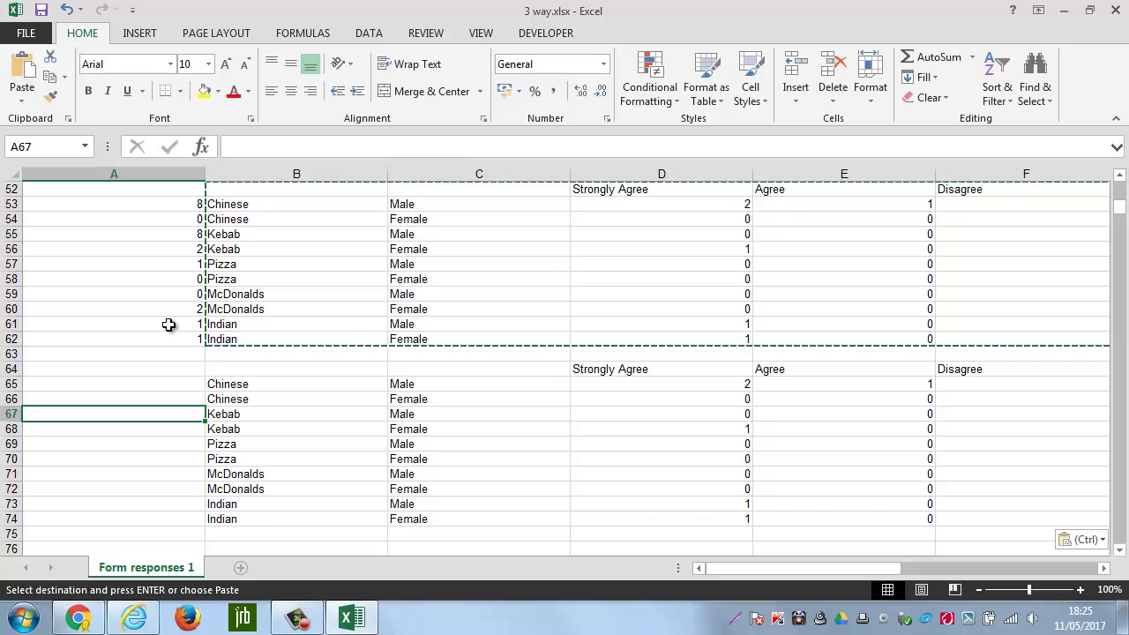
- Copy the totals A53:A62 and paste them into A65:A74
drag(178, 208, 167, 335)
key(ctrl+c)
click(165, 388)
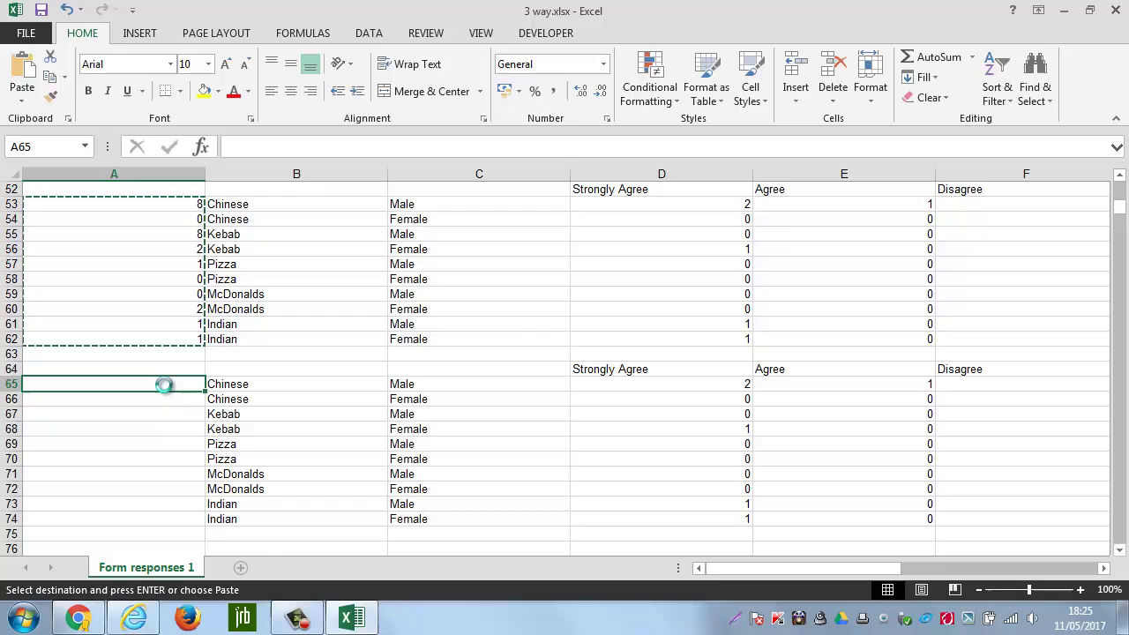
key(ctrl+v)
click(467, 398)
- Enter =100/$A65*D53 in D65 and fill it across D65:G74
click(683, 382)
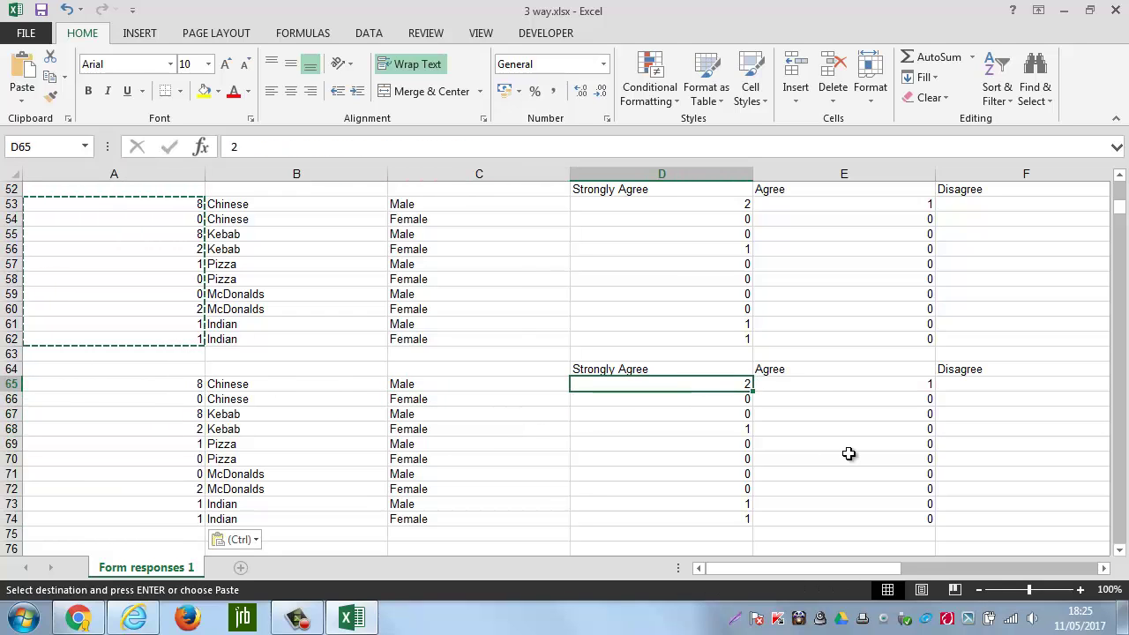
text(=100/)
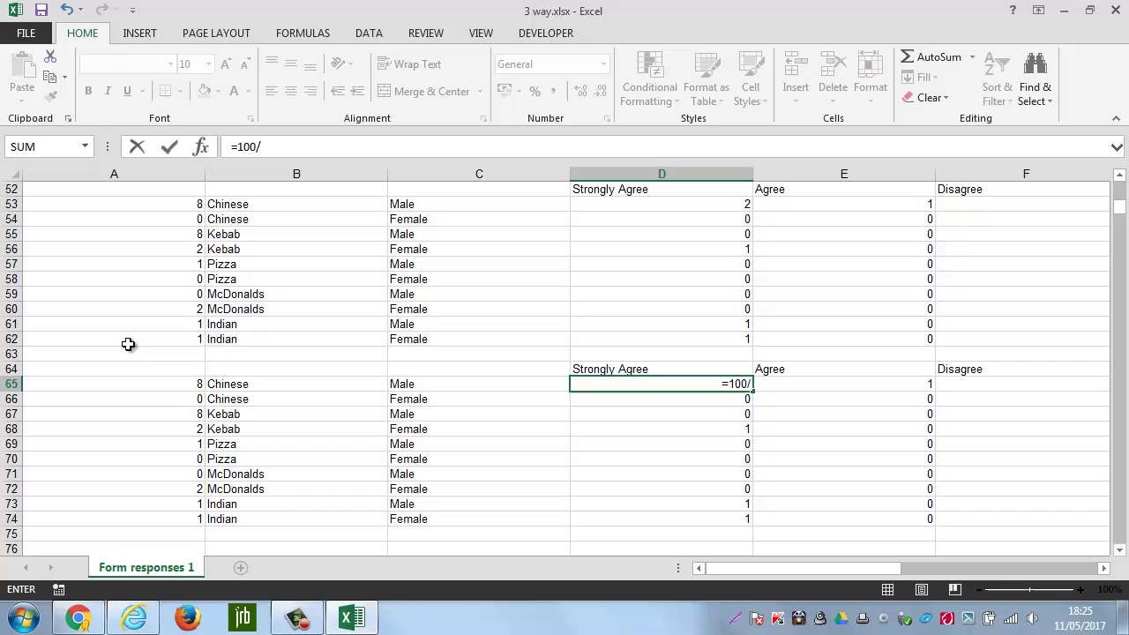
click(176, 384)
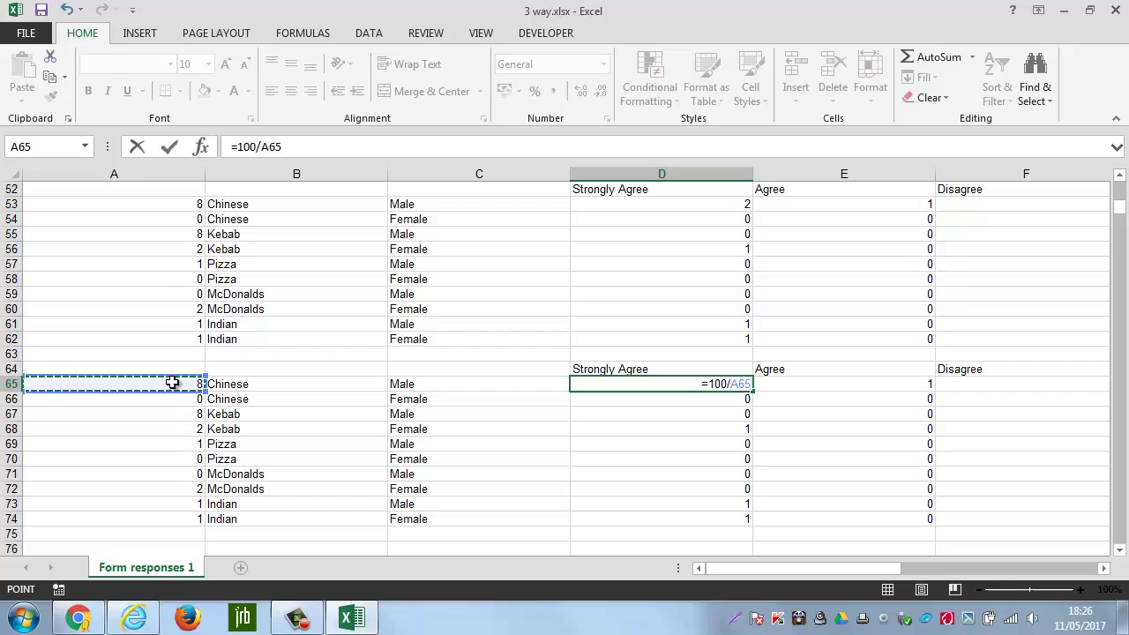
click(735, 383)
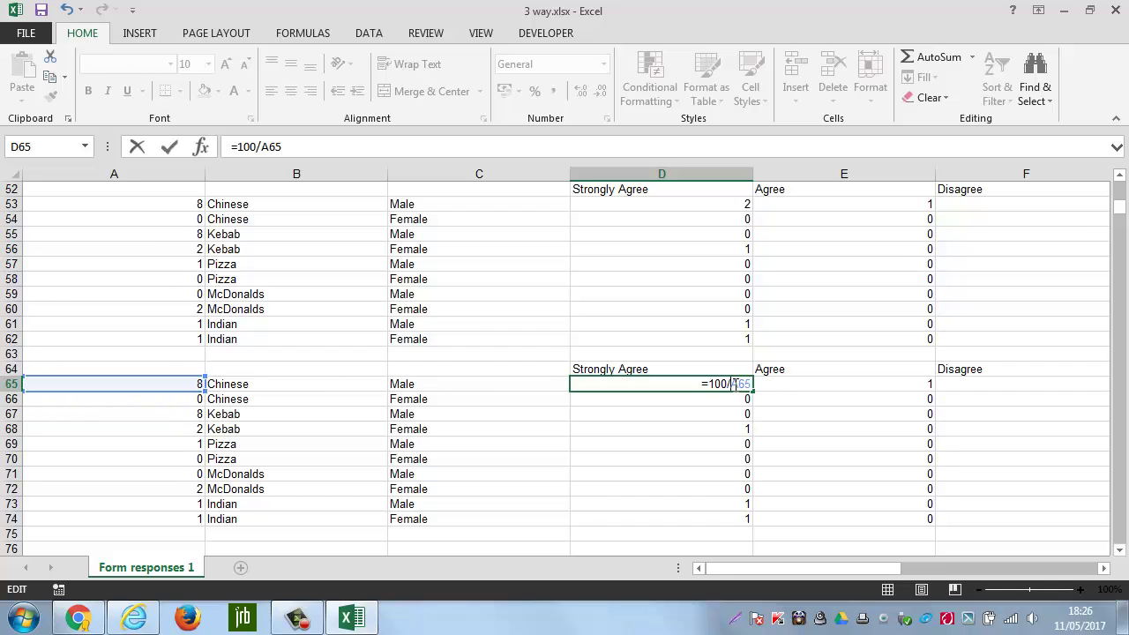
text($)
text(*)
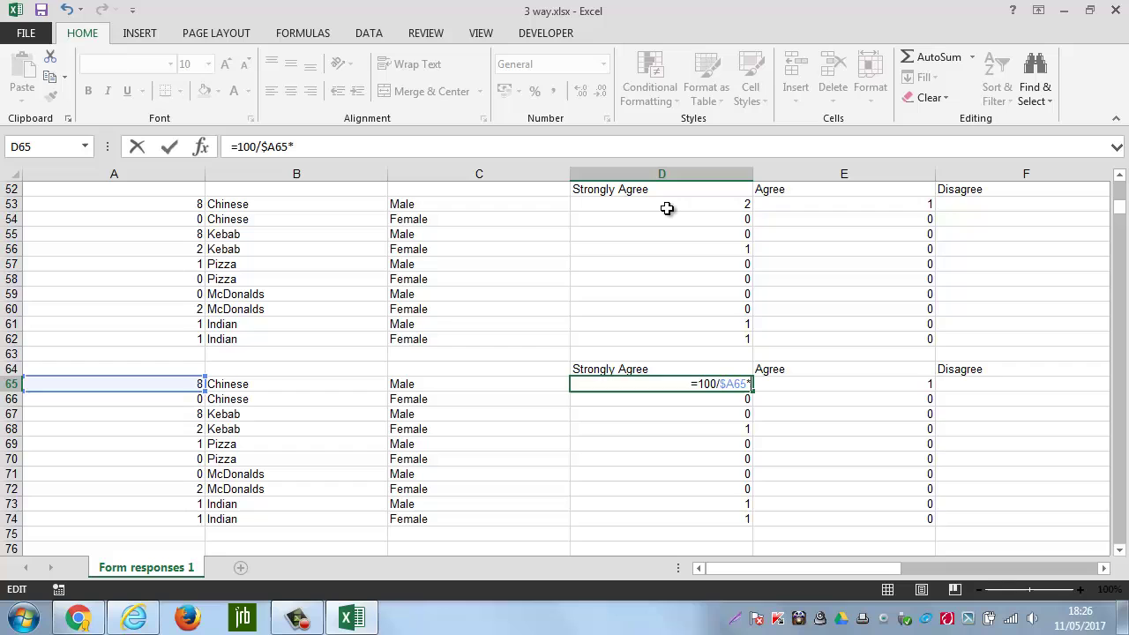
click(661, 203)
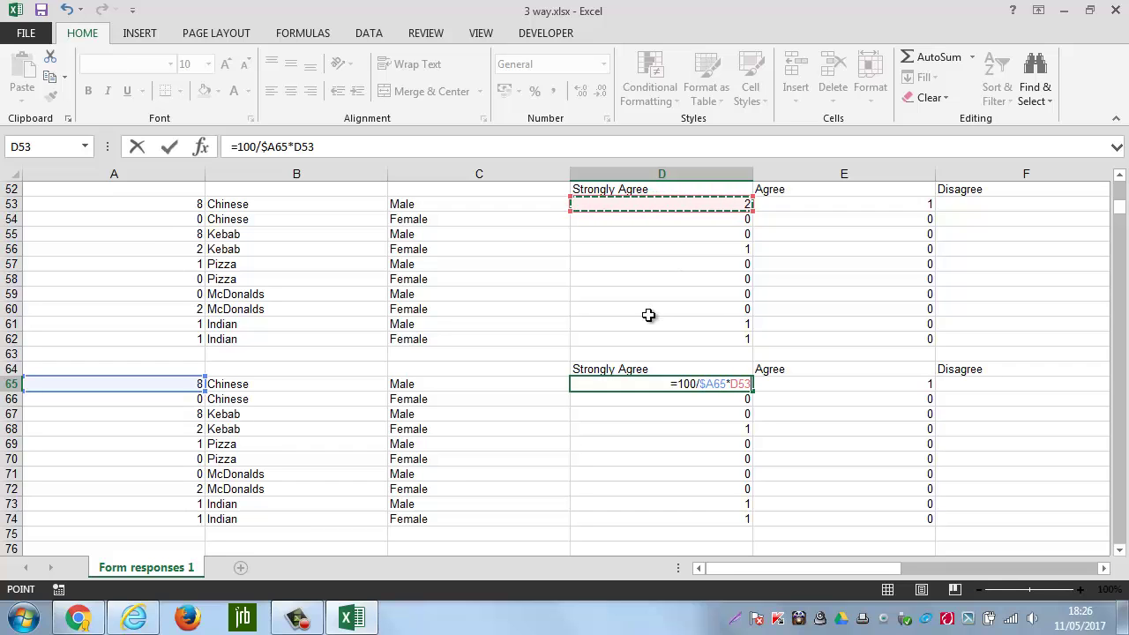
key(Return)
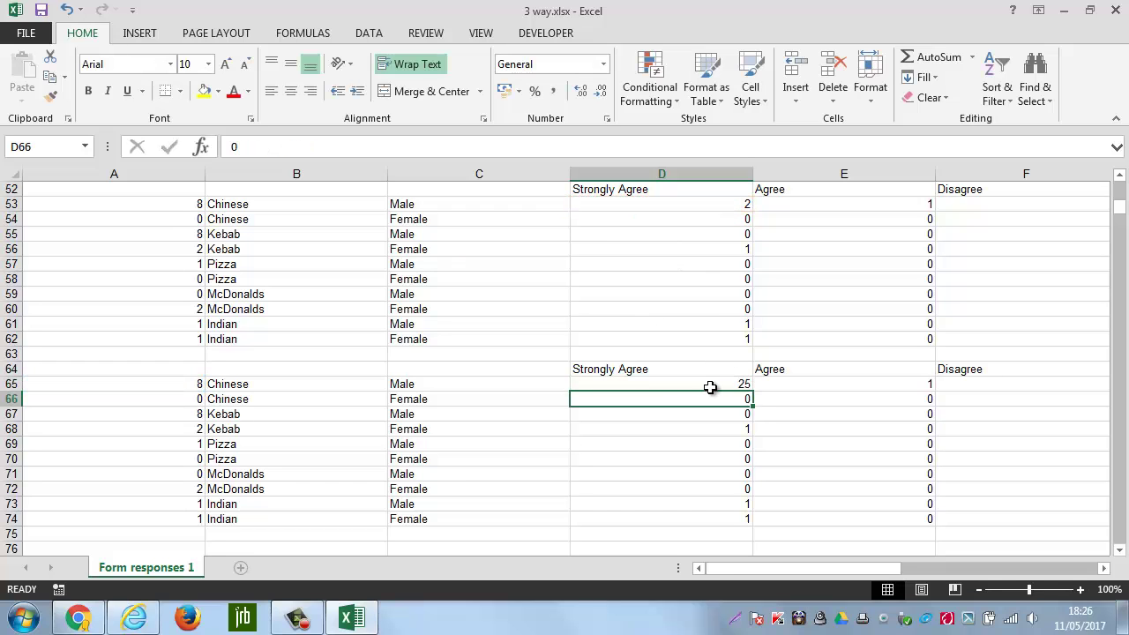
click(714, 386)
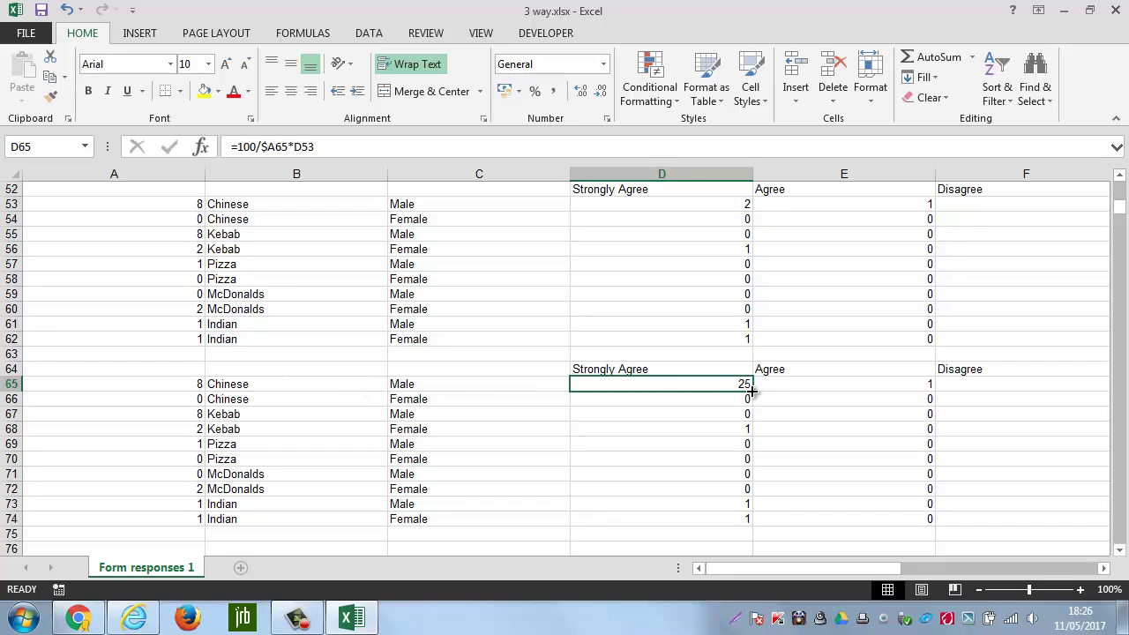
drag(752, 389, 747, 525)
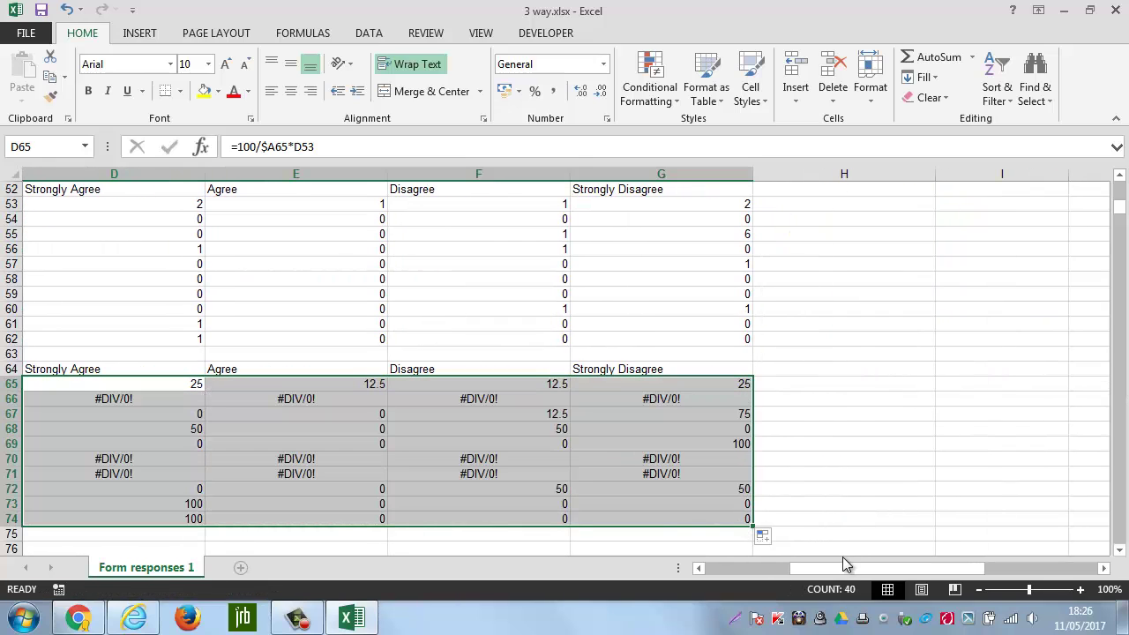
- Fill D65's percentage formula across D65:G74 and replace the first #DIV/0! errors with 0
drag(854, 567, 750, 579)
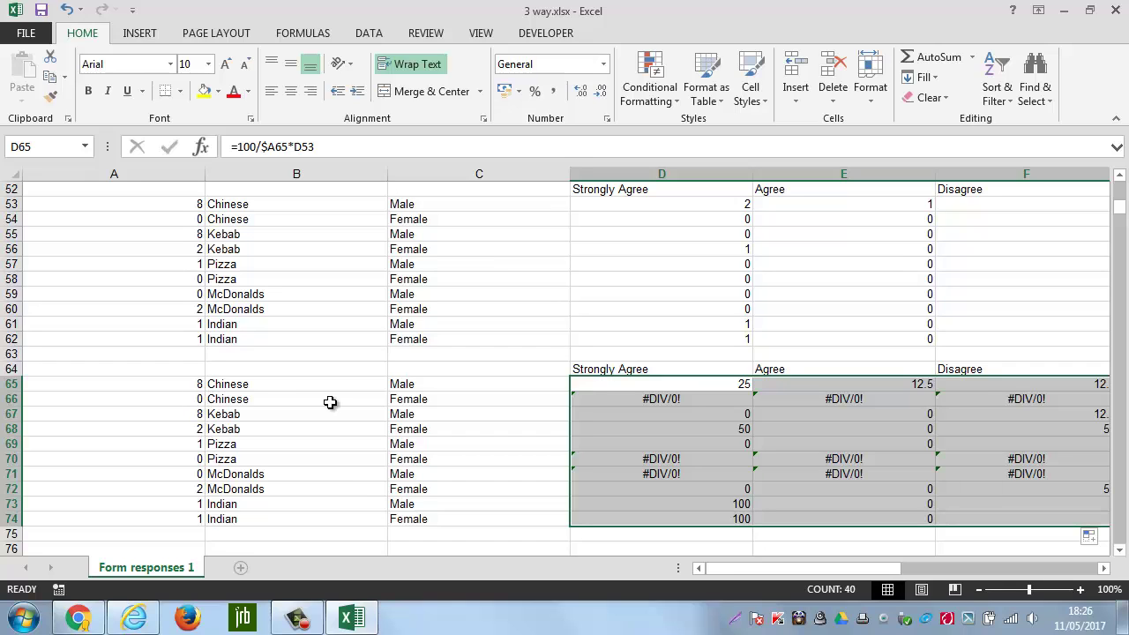
click(524, 428)
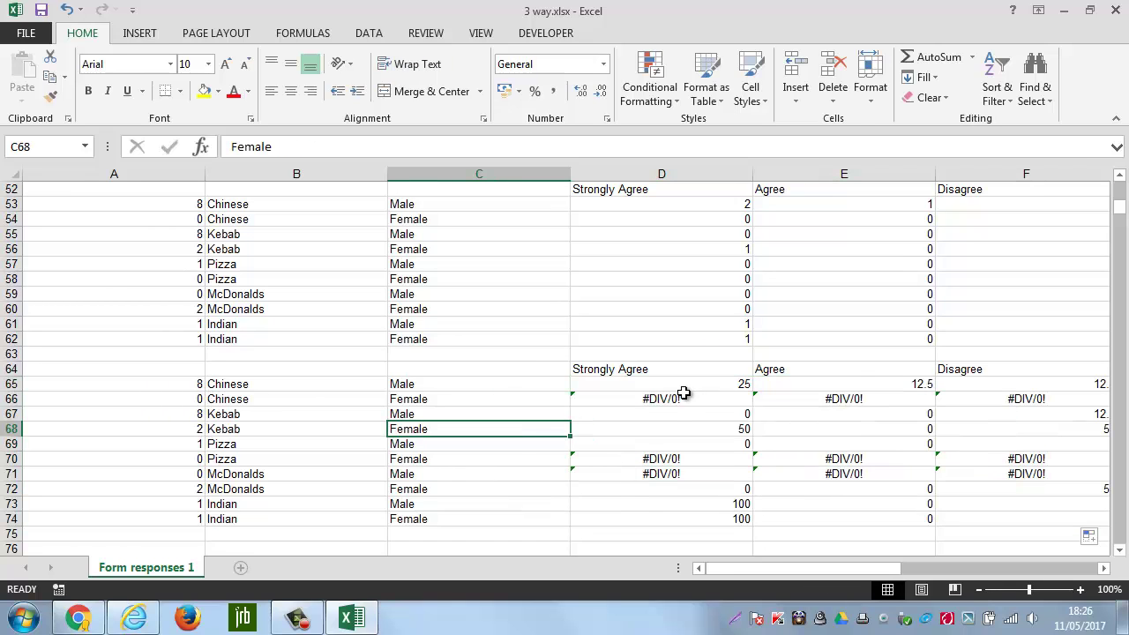
click(666, 400)
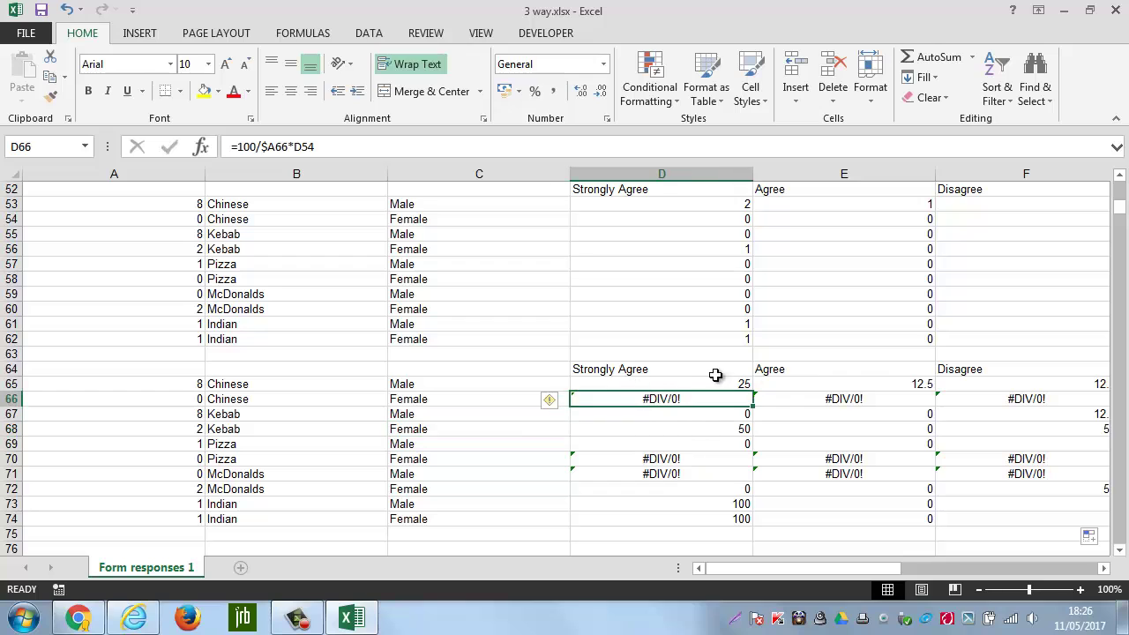
text(0)
key(Tab)
text(0)
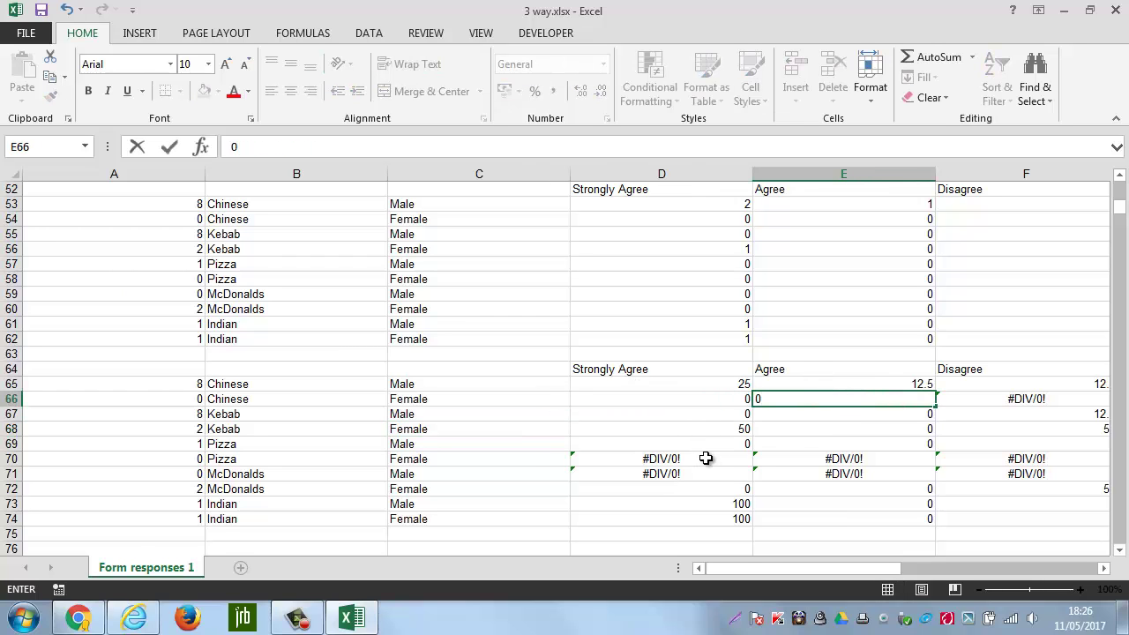
click(705, 458)
text(0)
key(Return)
text(0)
key(Tab)
text(0)
- Overwrite the remaining #DIV/0! cells for Chinese, Pizza and McDonalds with 0
click(823, 458)
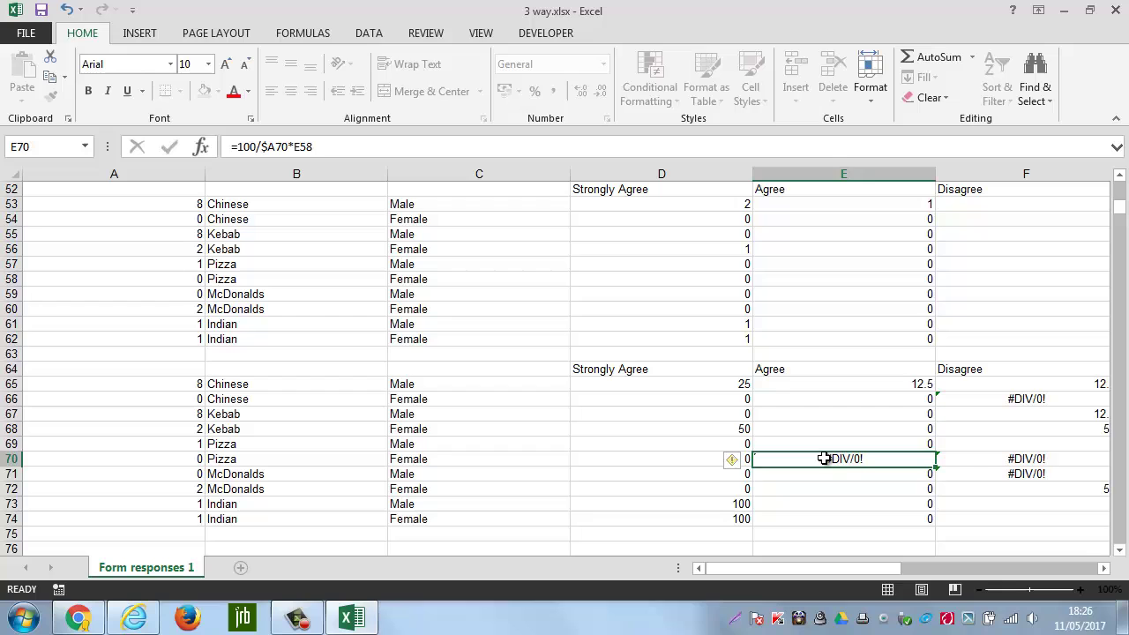
text(0)
click(1001, 471)
text(0)
click(902, 455)
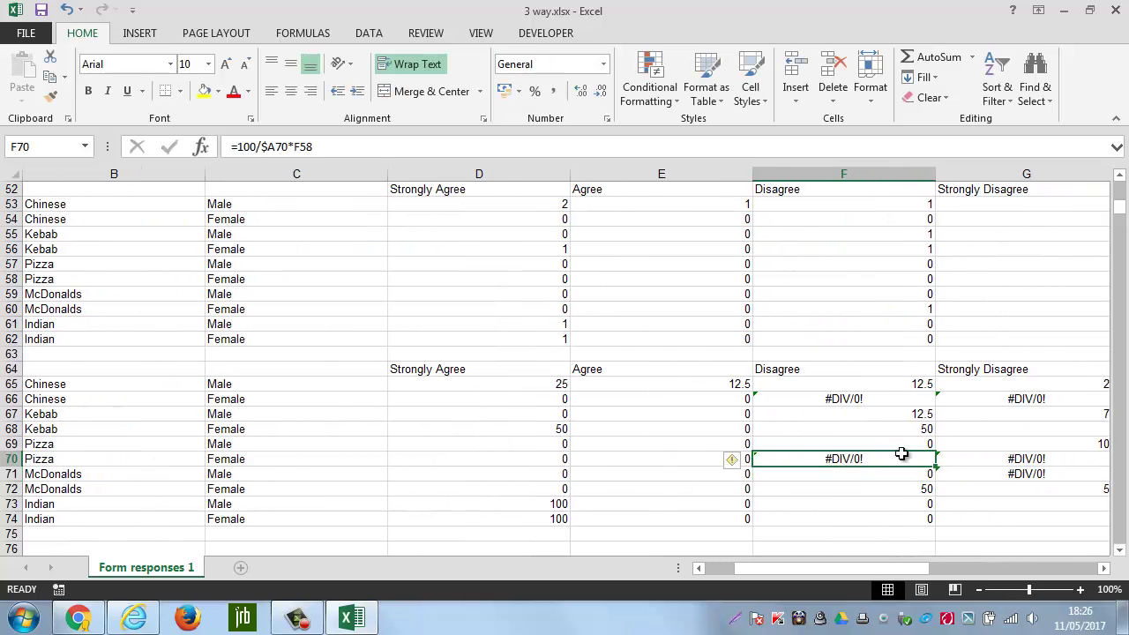
text(0)
click(885, 401)
text(0)
click(1006, 397)
text(0)
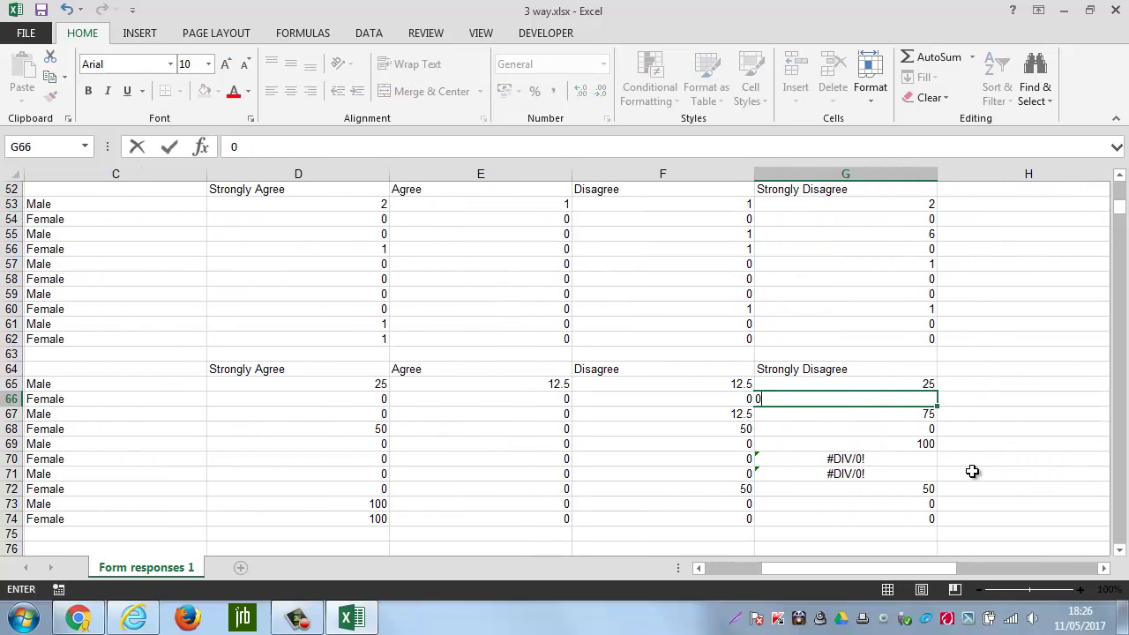
click(832, 459)
text(0)
click(845, 474)
text(0)
click(844, 519)
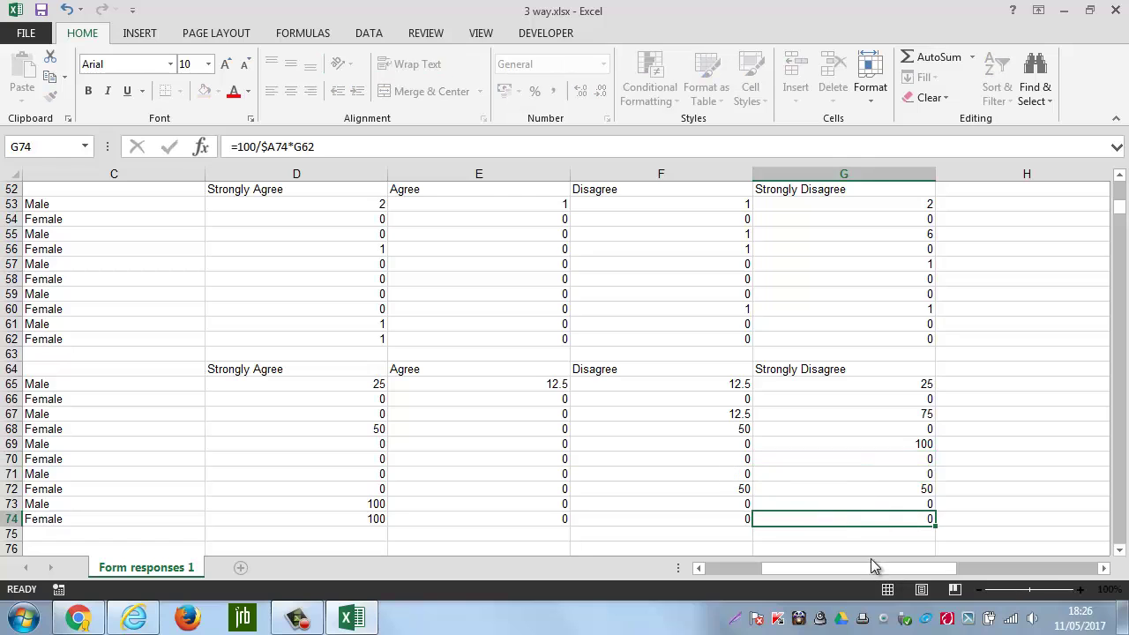
key(Tab)
- Insert a 2-D clustered column chart from the percentage table B64:G74
drag(910, 519, 284, 369)
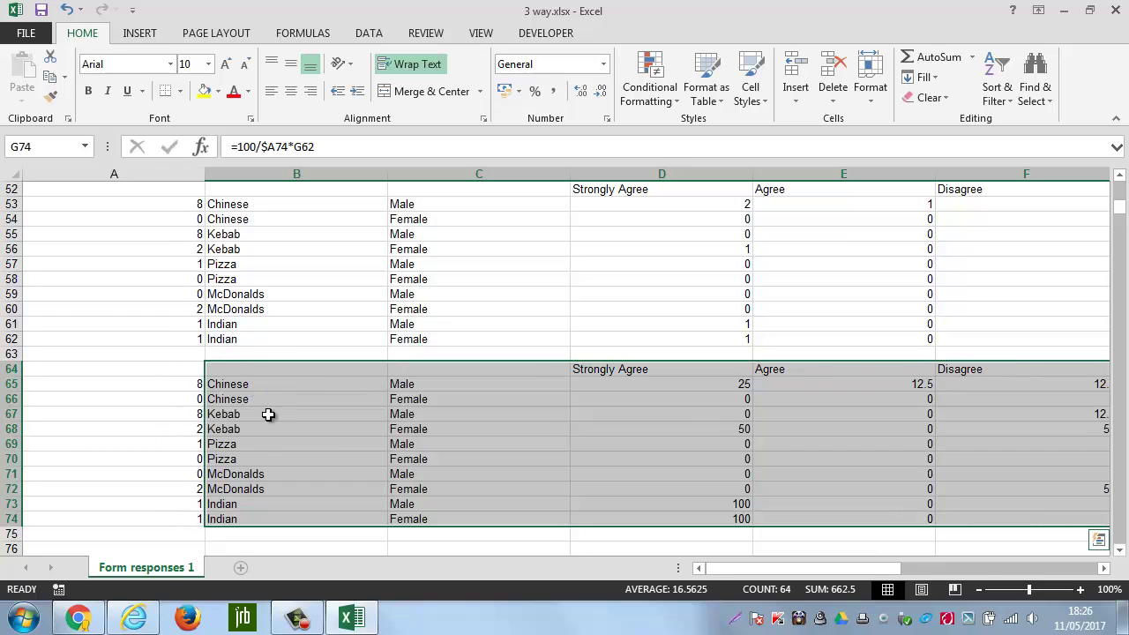
click(150, 35)
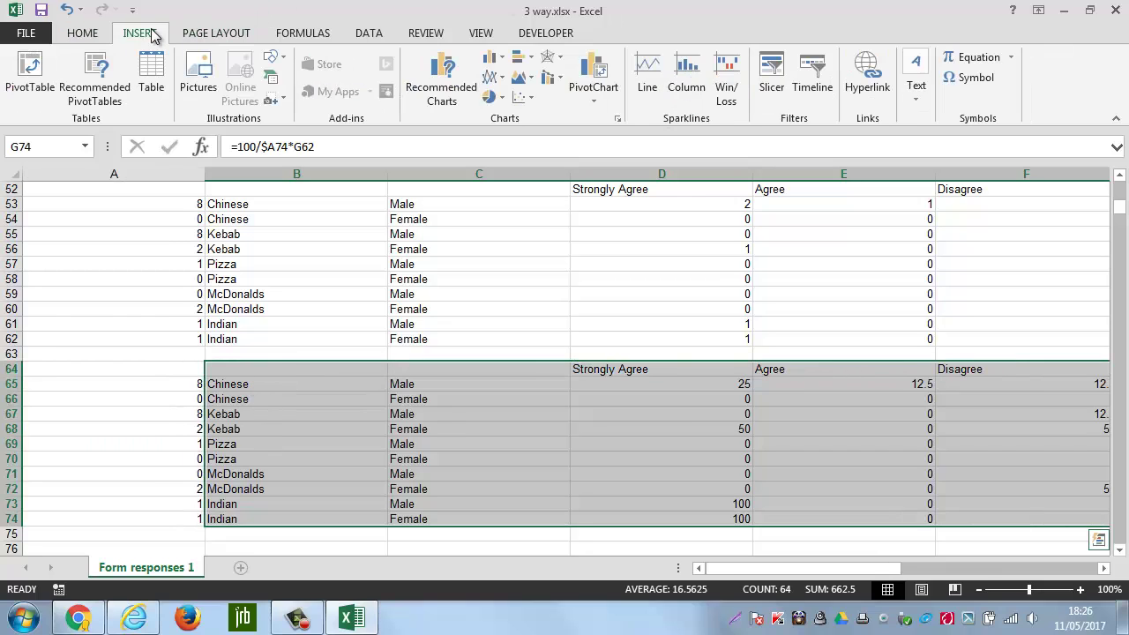
click(497, 60)
click(509, 122)
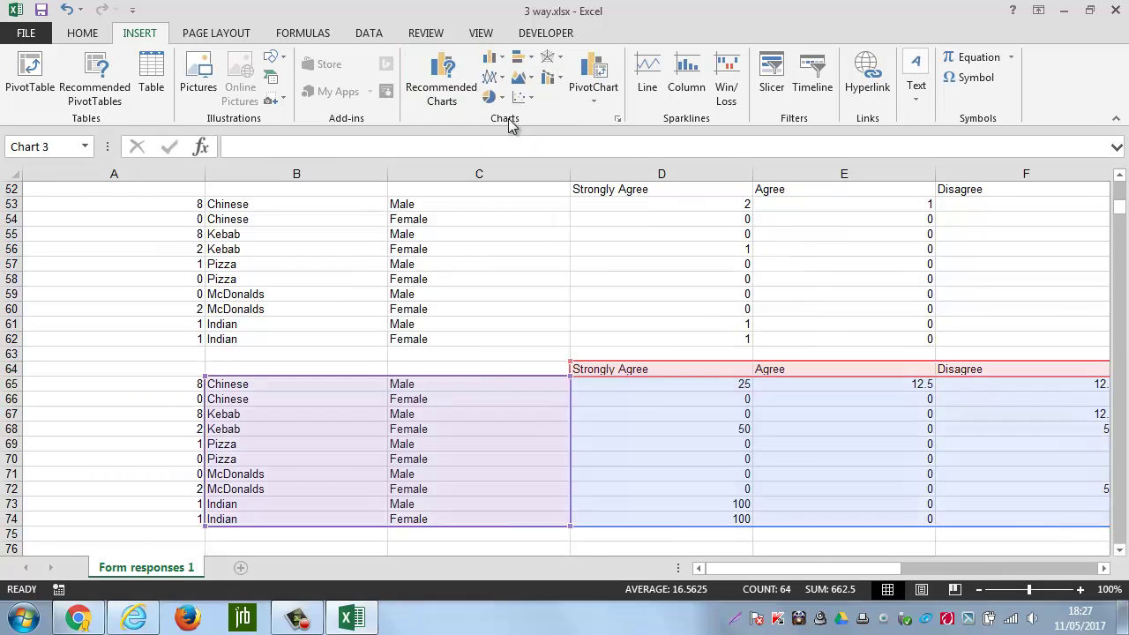
- Enlarge the chart toward the lower right and position it over the sheet
drag(597, 254, 617, 259)
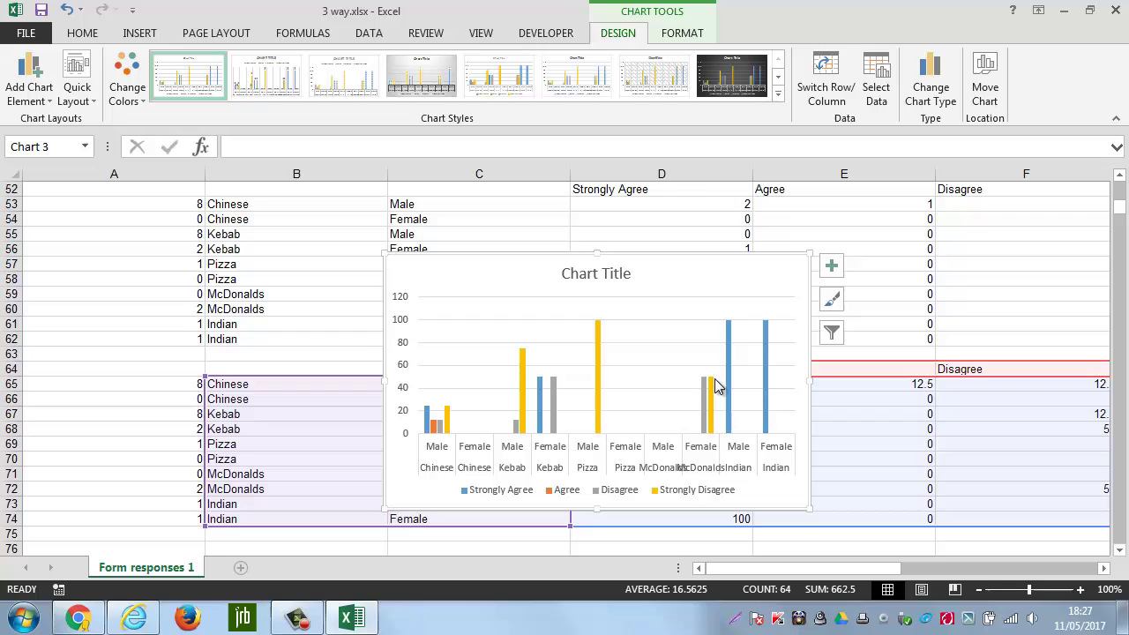
drag(811, 508, 1003, 545)
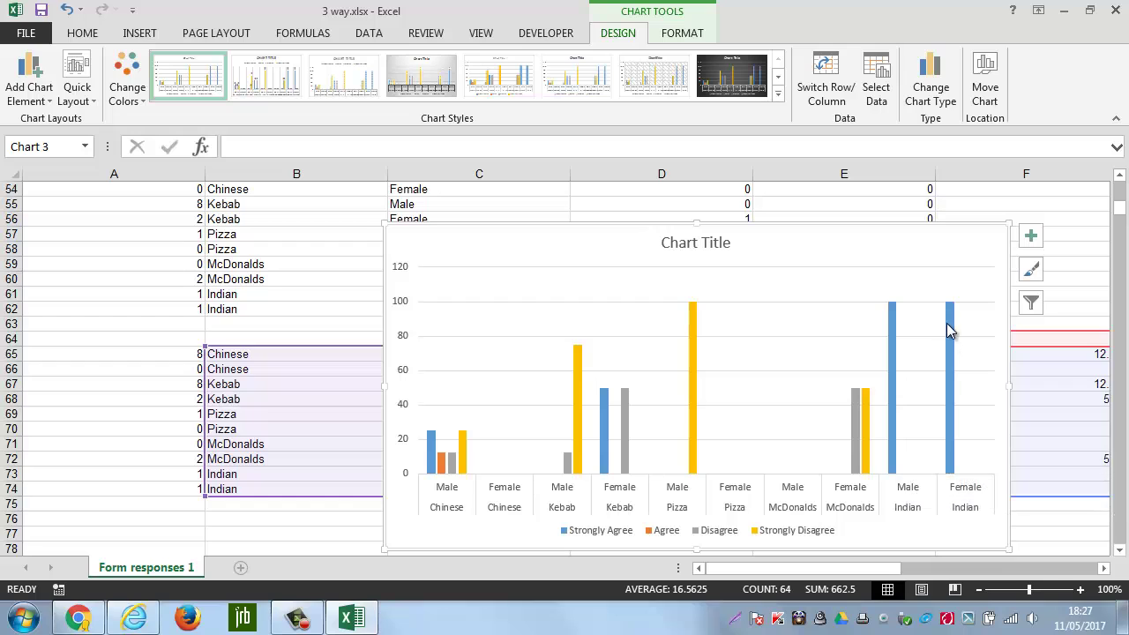
mouse_move(951, 327)
mouse_move(859, 413)
mouse_move(697, 346)
mouse_move(463, 449)
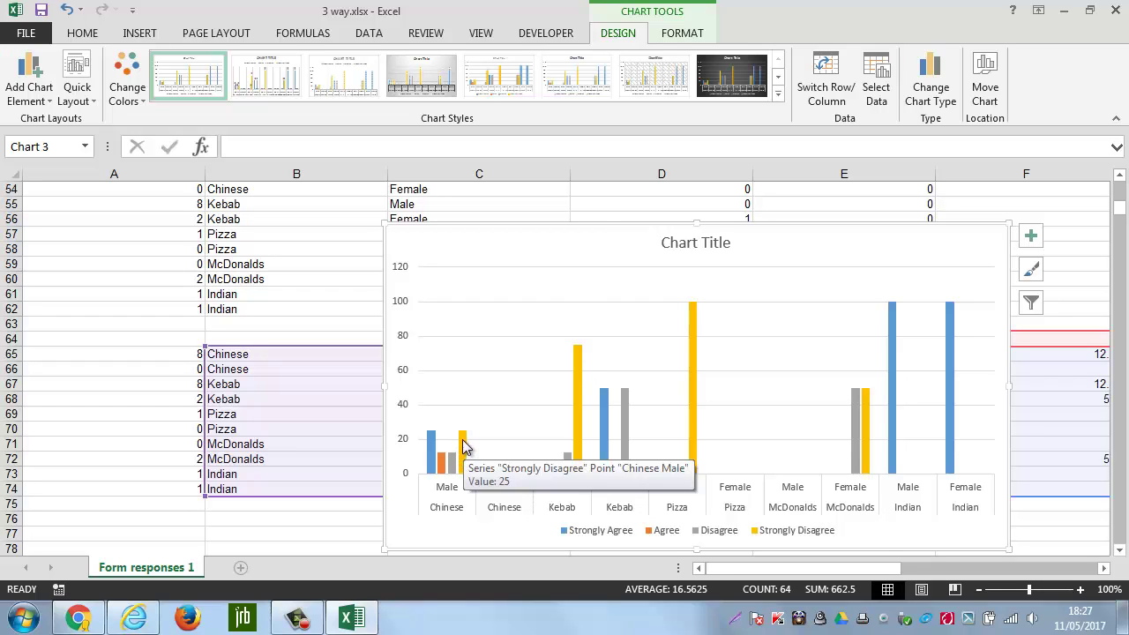
drag(621, 239, 560, 219)
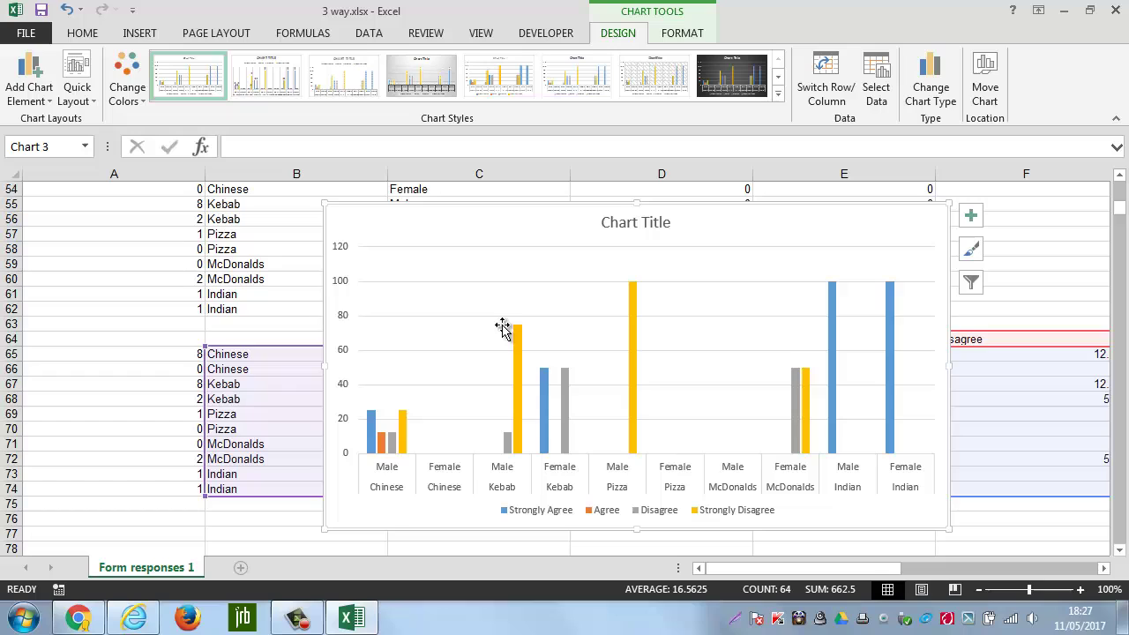